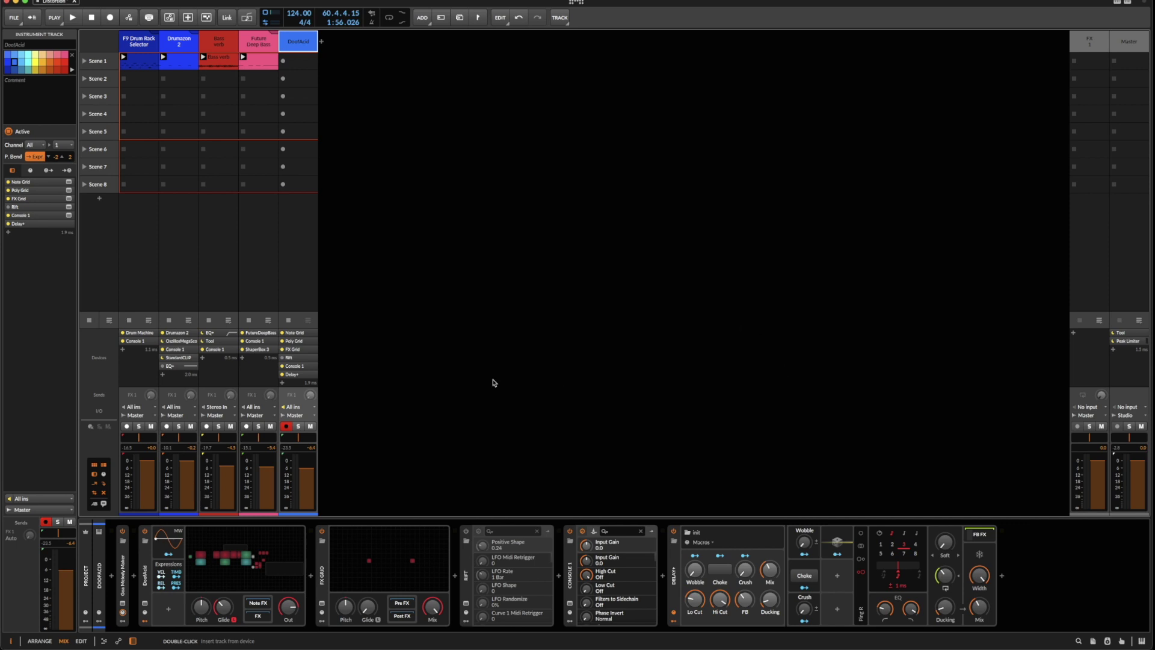
Enable the Rift device, open its plug-in window and reset Positive Shape to 0.00
left_click(465, 571)
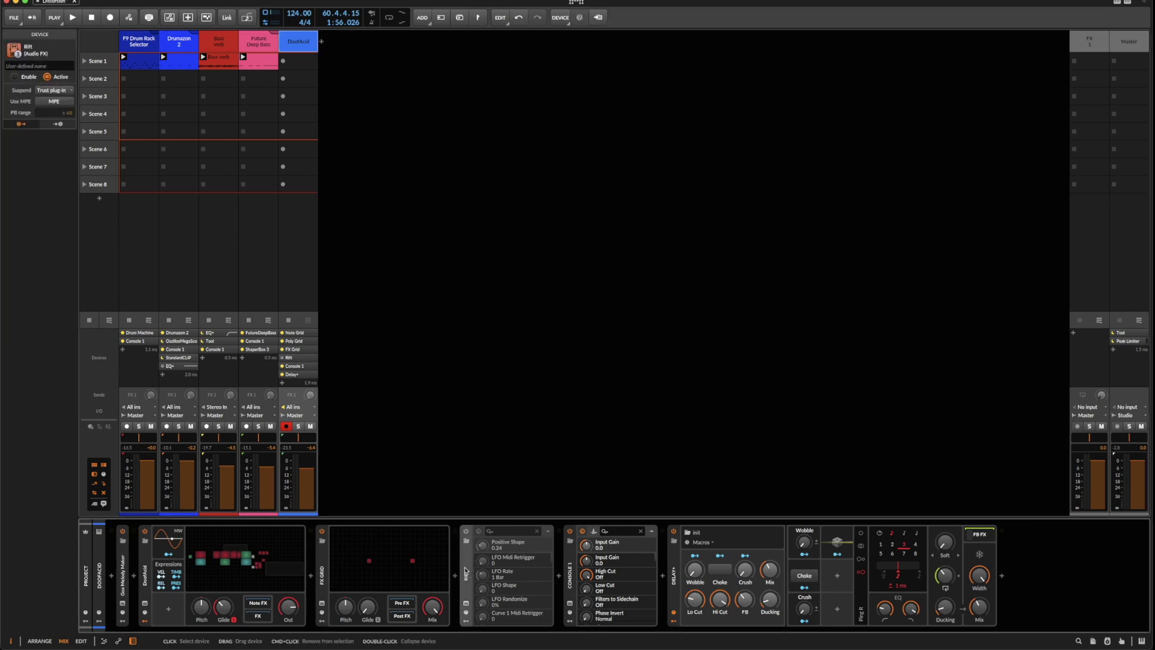
left_click(466, 531)
left_click(467, 603)
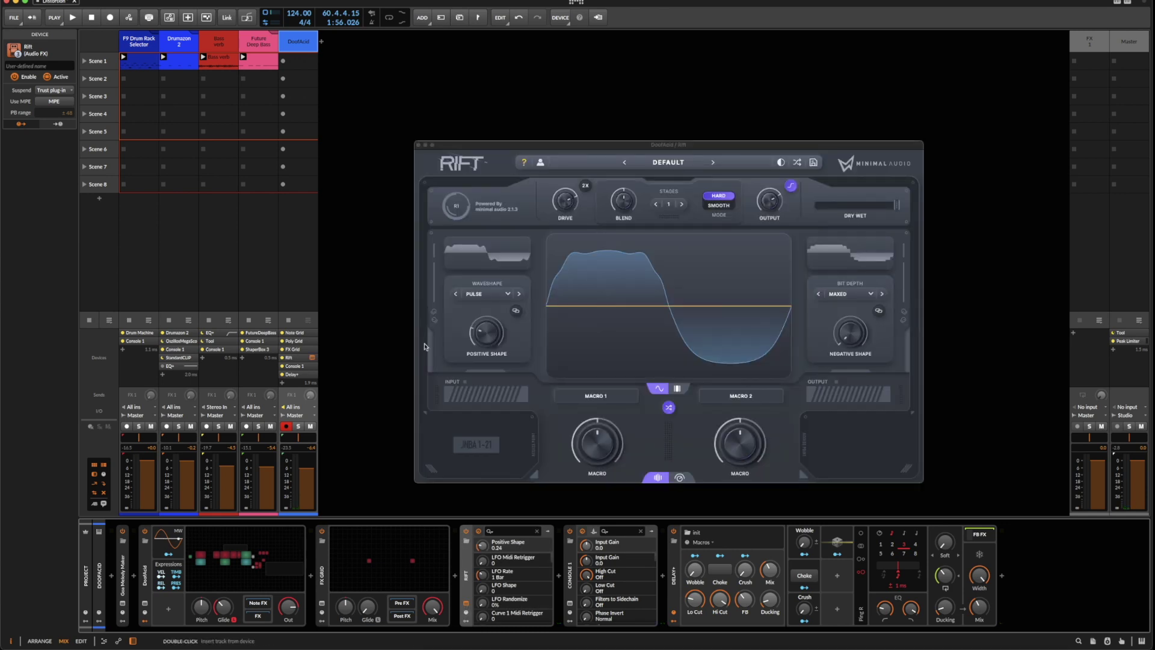
double_click(504, 331)
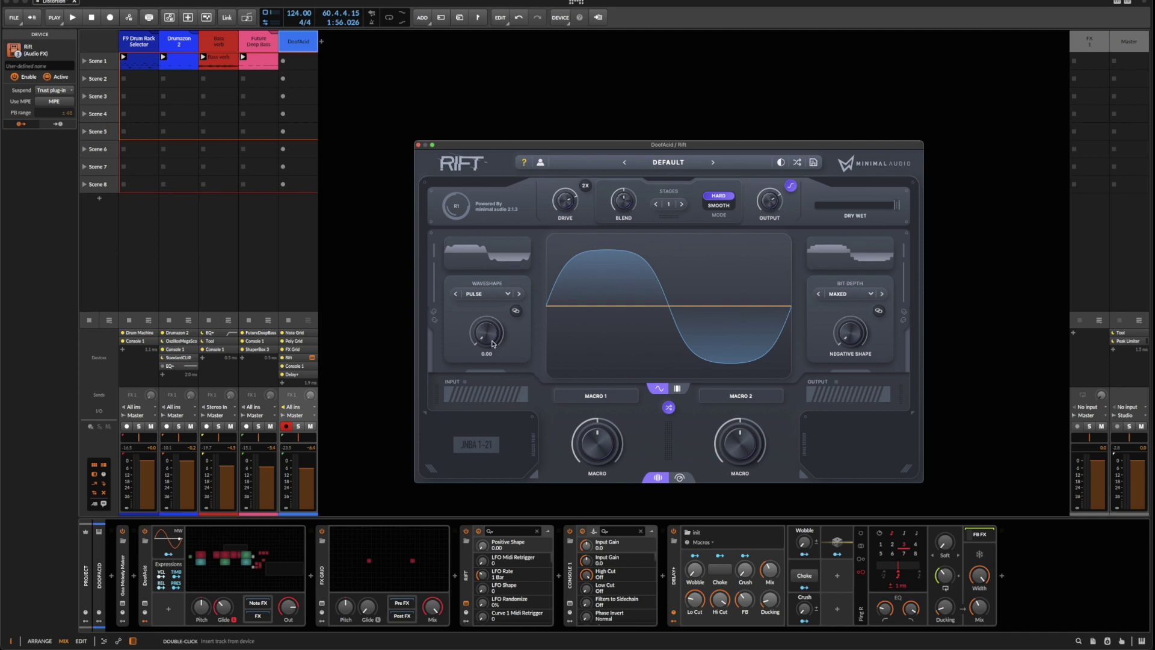
Set Rift's Positive Shape to 0.77 and Negative Shape to 1.00
mouse_move(855, 342)
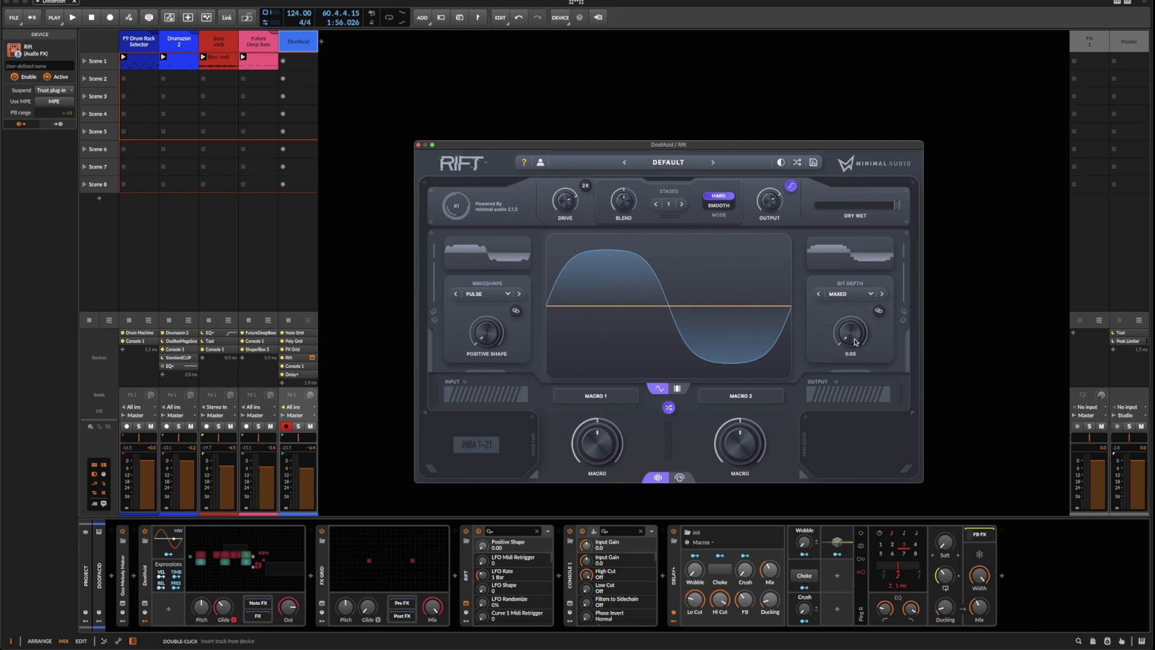
left_click(485, 296)
left_click(490, 285)
left_click_drag(489, 335, 488, 302)
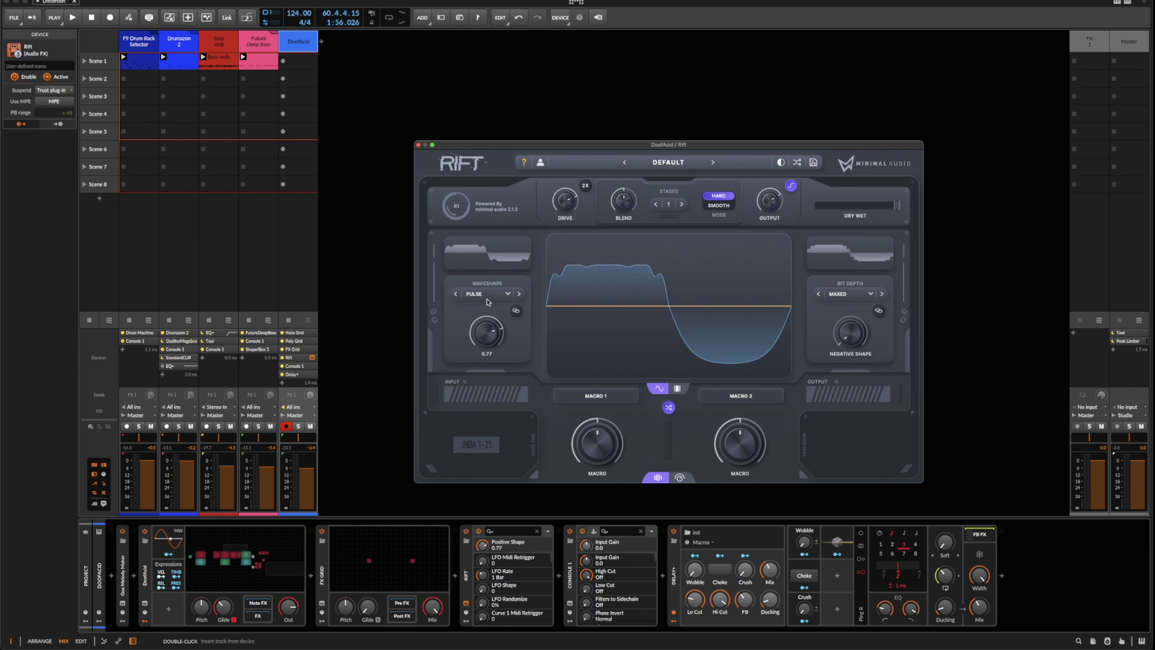
left_click_drag(850, 334, 860, 253)
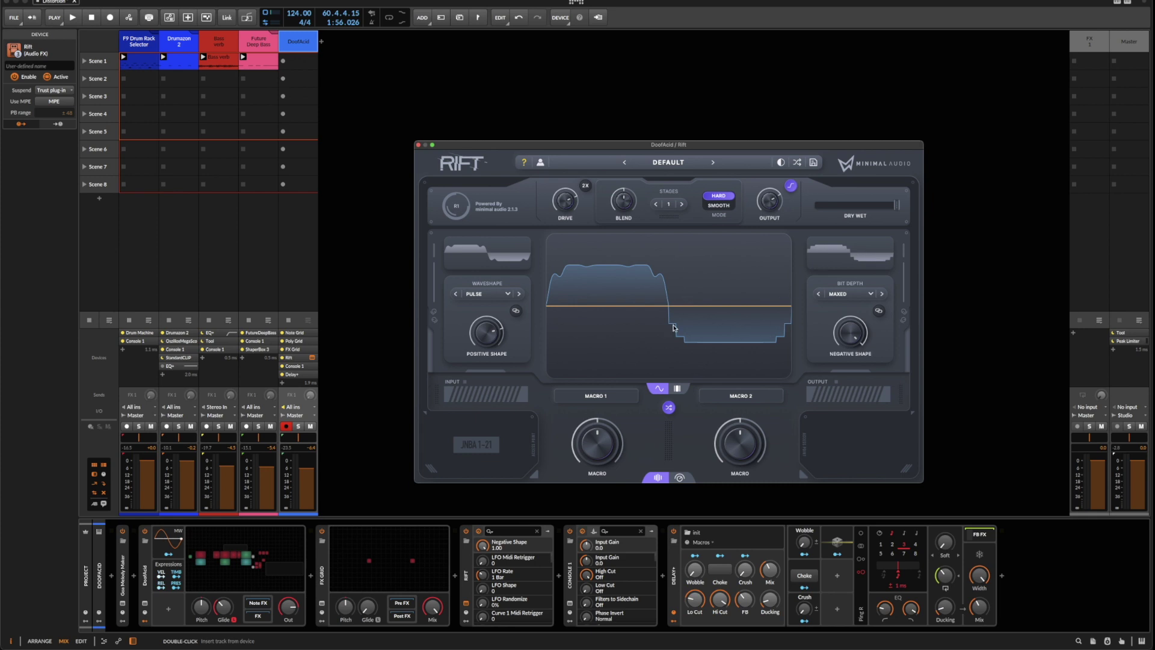
Reset Rift's Negative Shape and Positive Shape to 0.00 and close its plug-in window
double_click(843, 331)
double_click(495, 328)
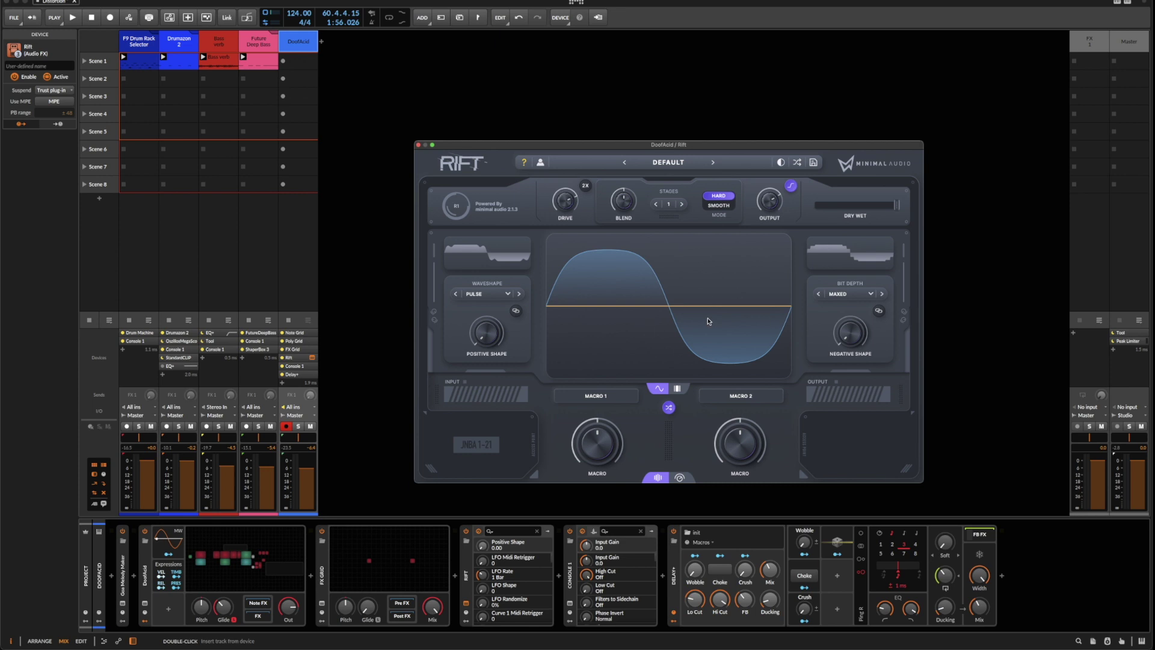
left_click(419, 145)
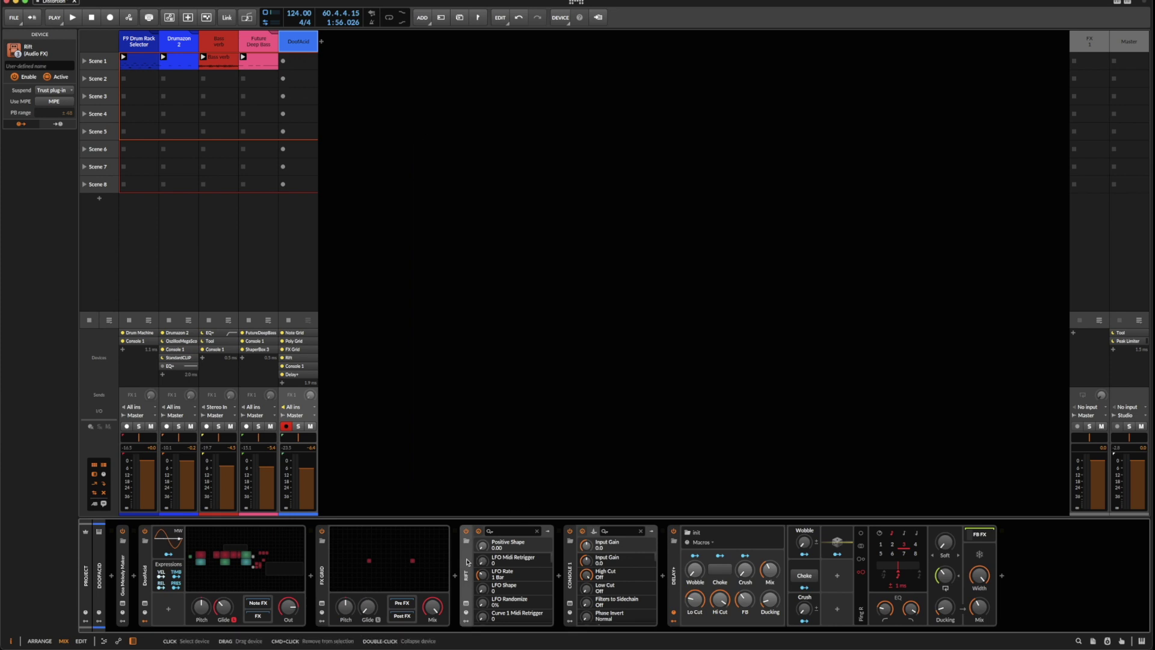
Open the FX Grid patch and add a greater-than (>) Logic module above the audio cable
left_click(389, 559)
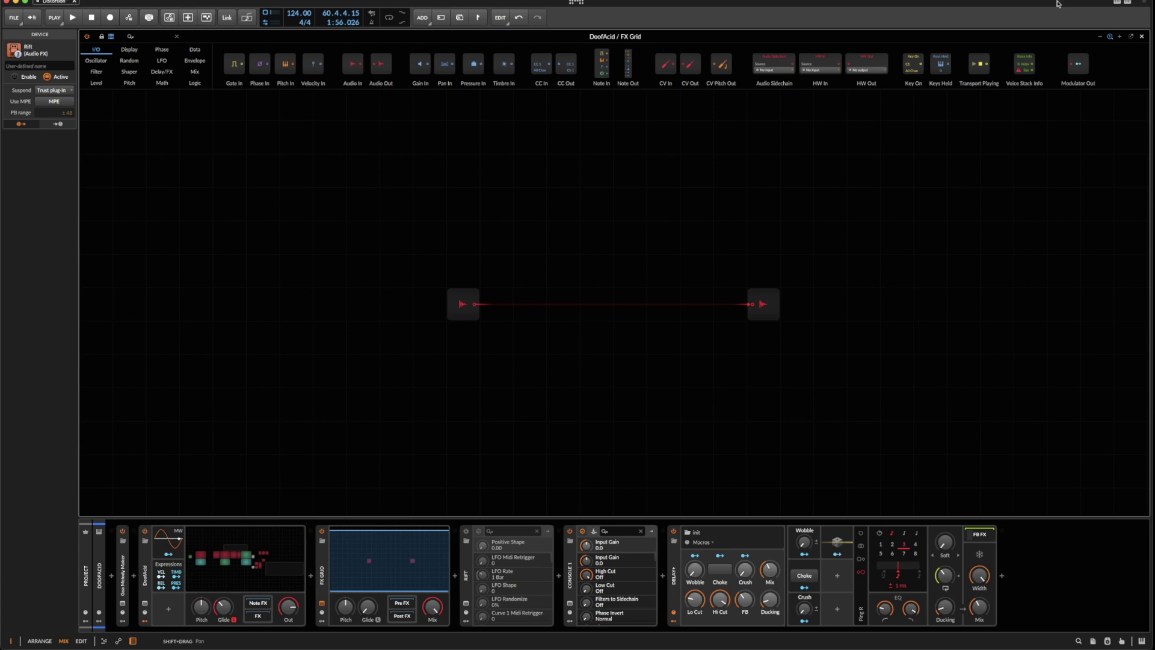
left_click(1119, 36)
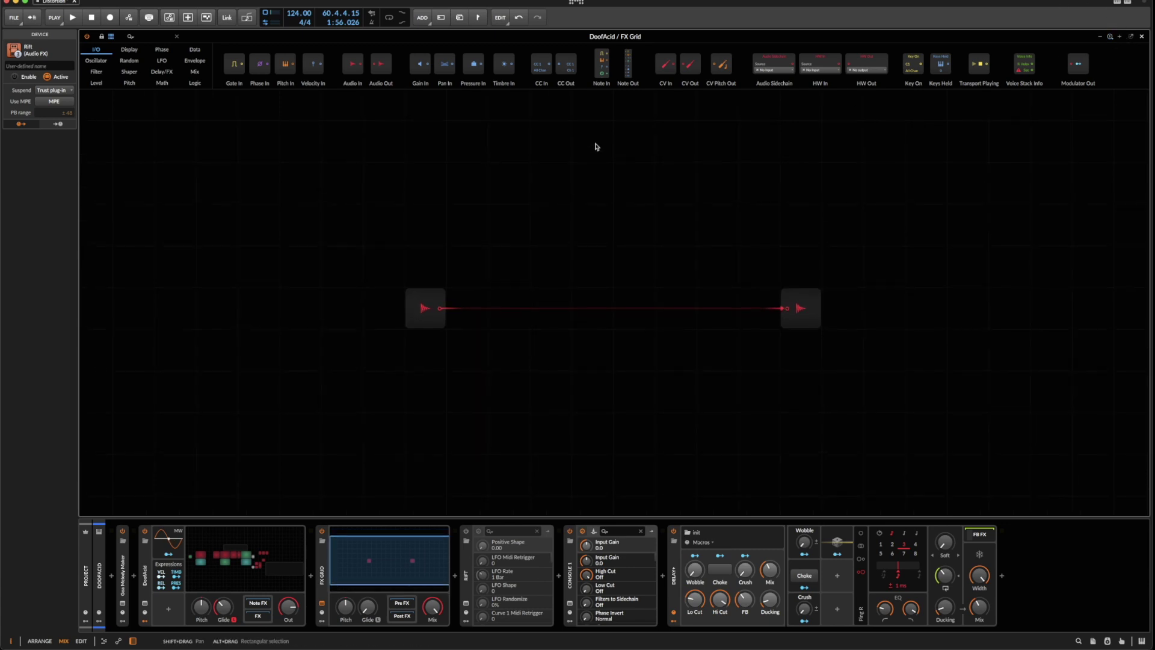
right_click(404, 179)
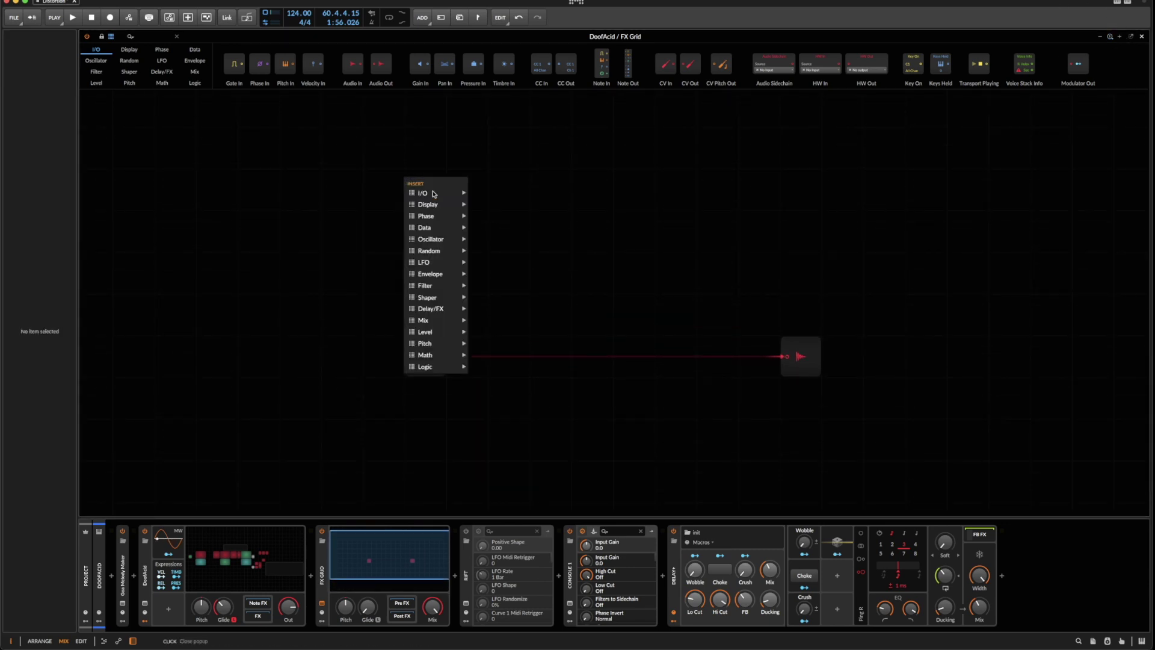
mouse_move(455, 306)
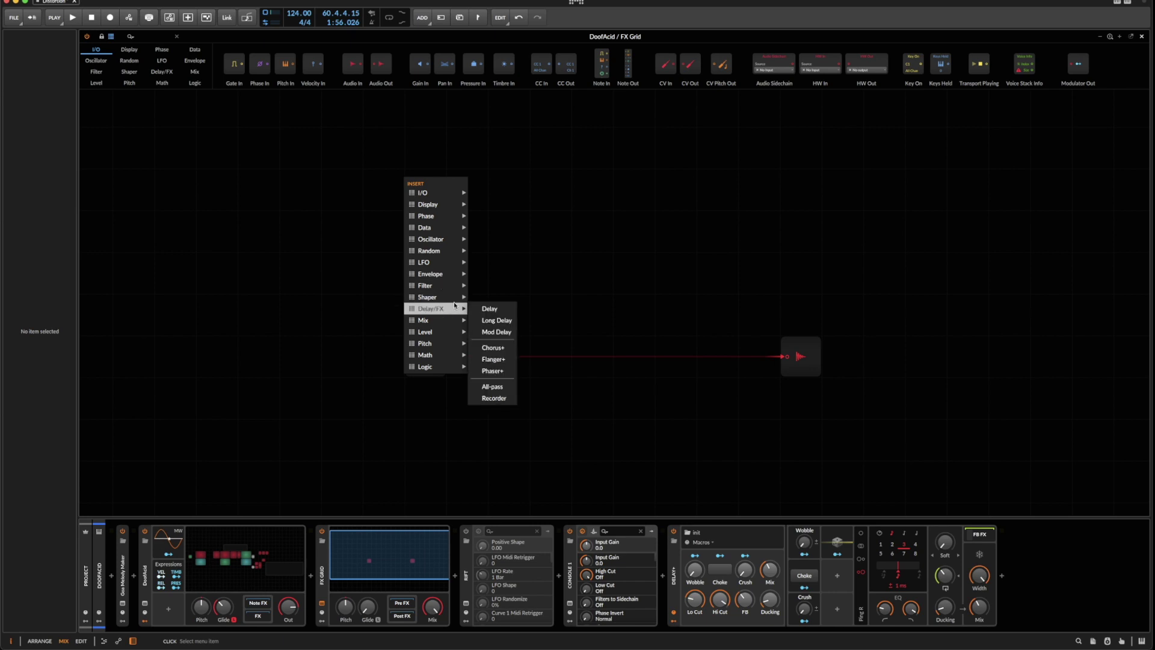
key("Escape")
left_click(195, 83)
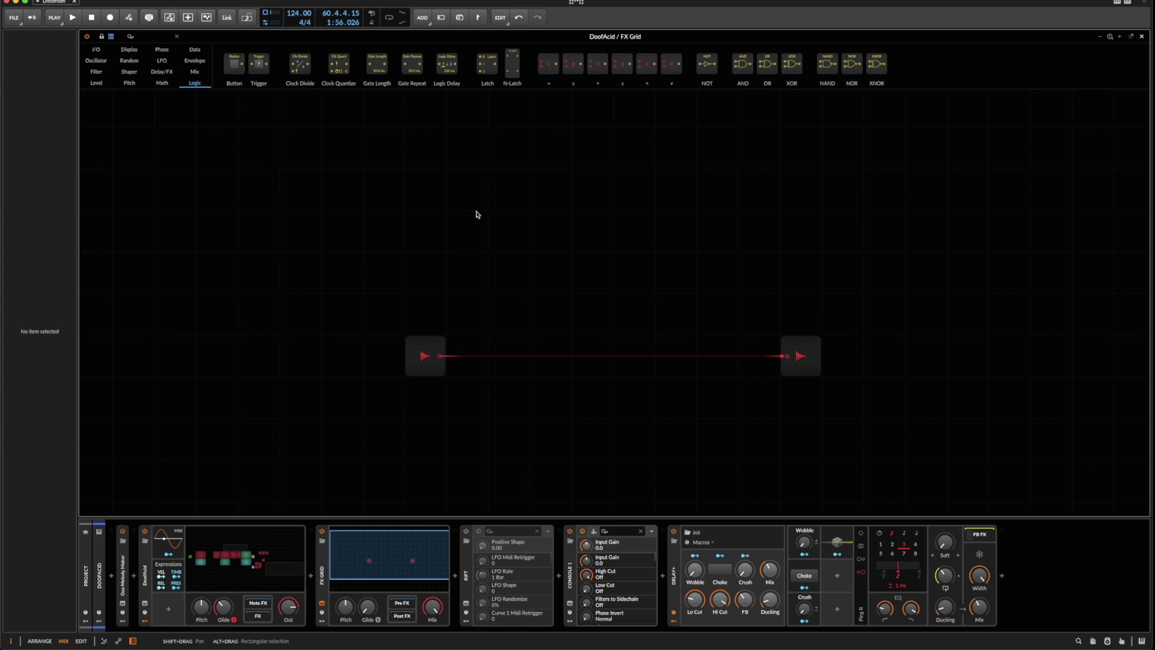
left_click_drag(597, 63, 509, 231)
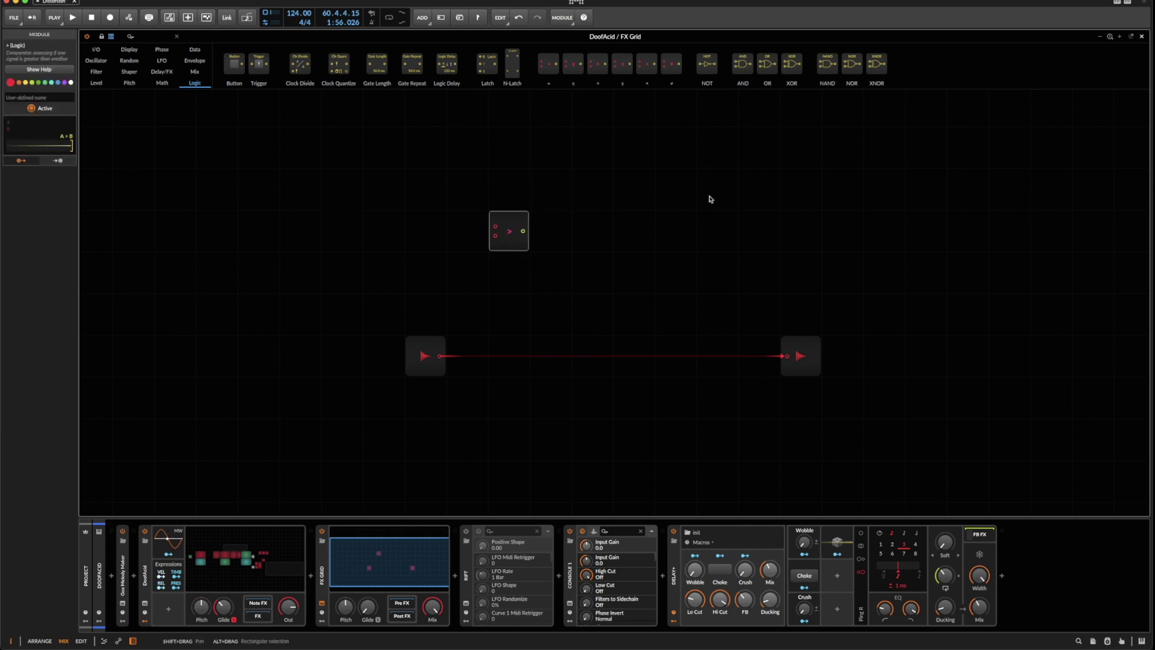
Insert an enlarged Oscilloscope display above the Audio Out module and set its mode to Pitch
left_click(676, 189)
right_click(262, 159)
mouse_move(292, 182)
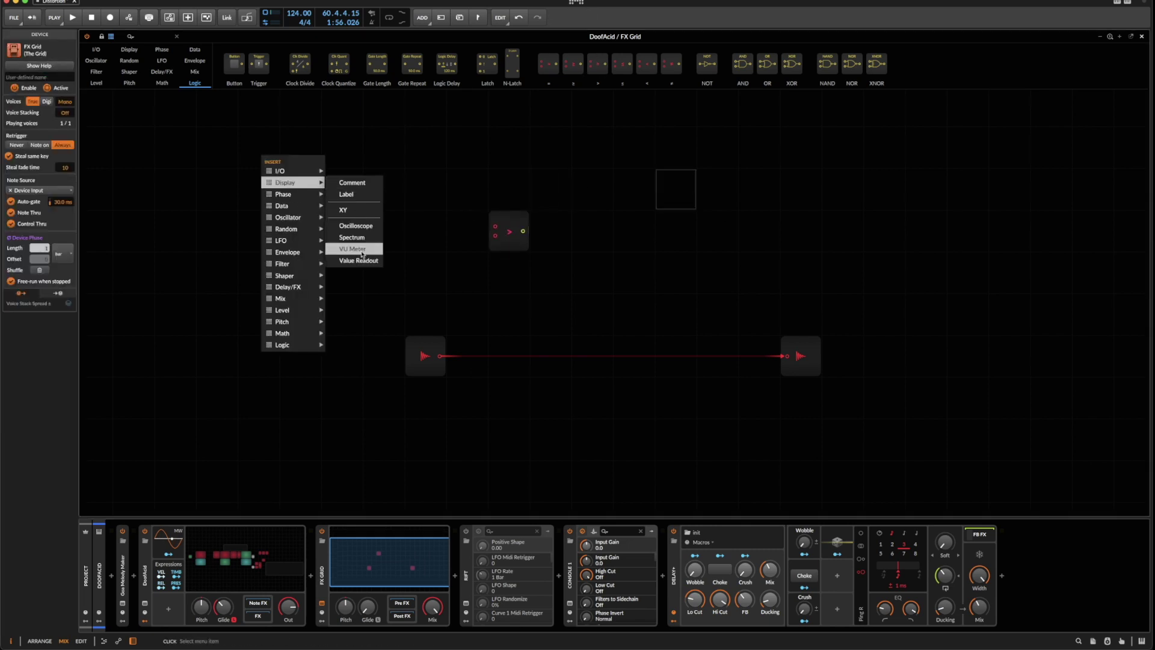
left_click(355, 225)
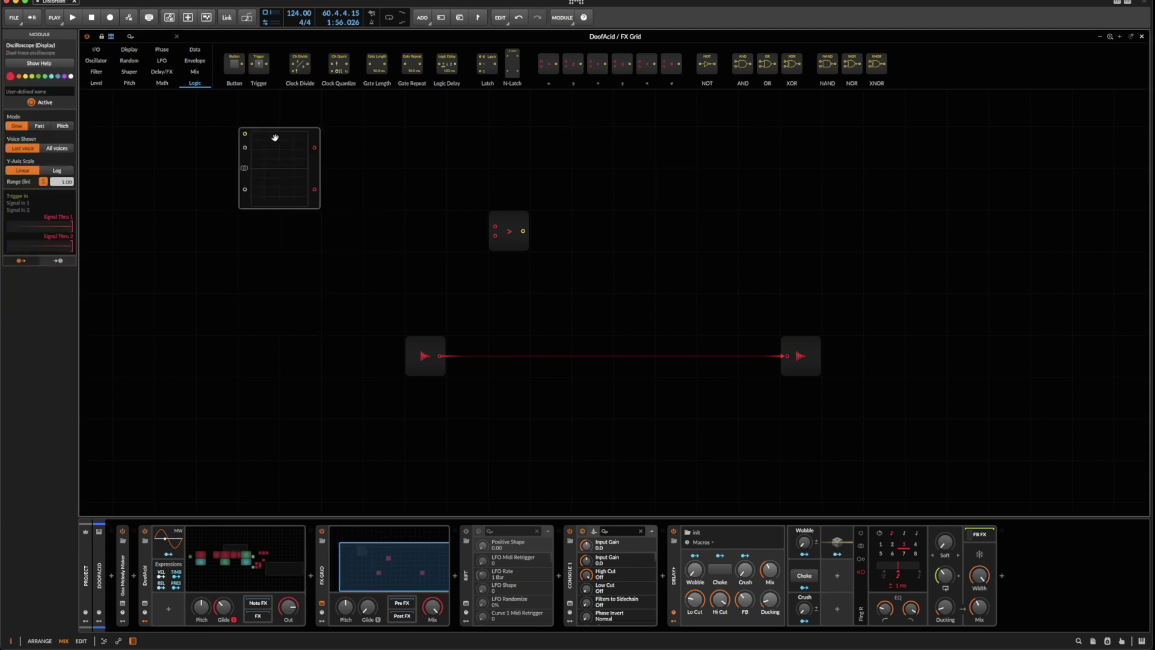
left_click_drag(240, 166, 701, 148)
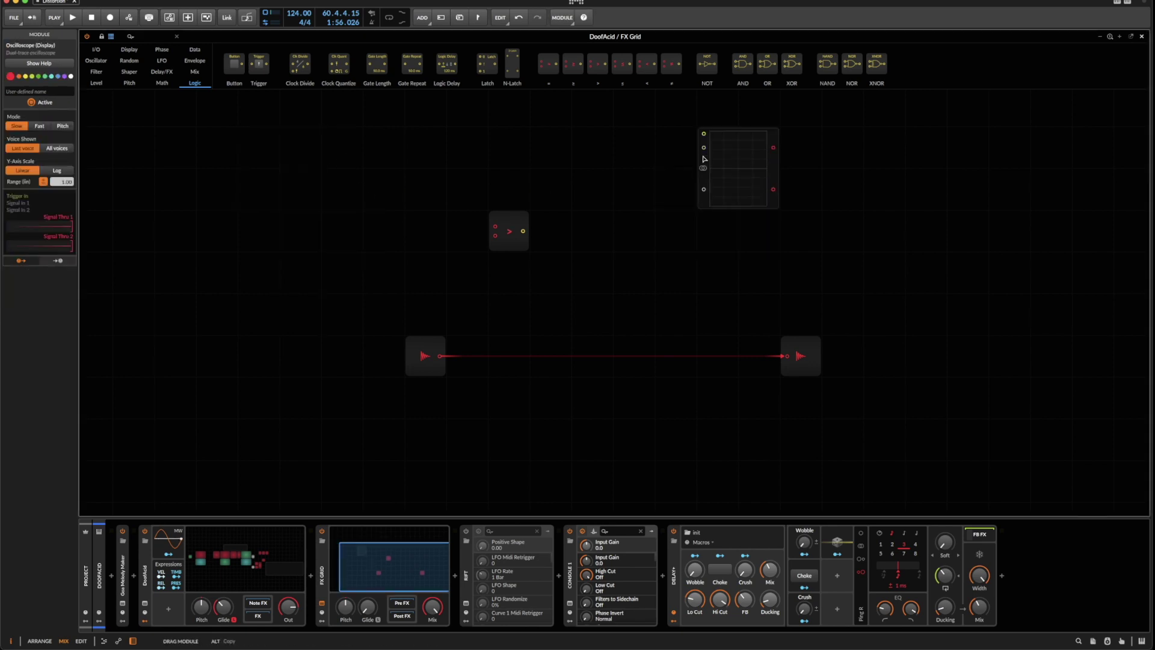
left_click_drag(775, 204, 944, 292)
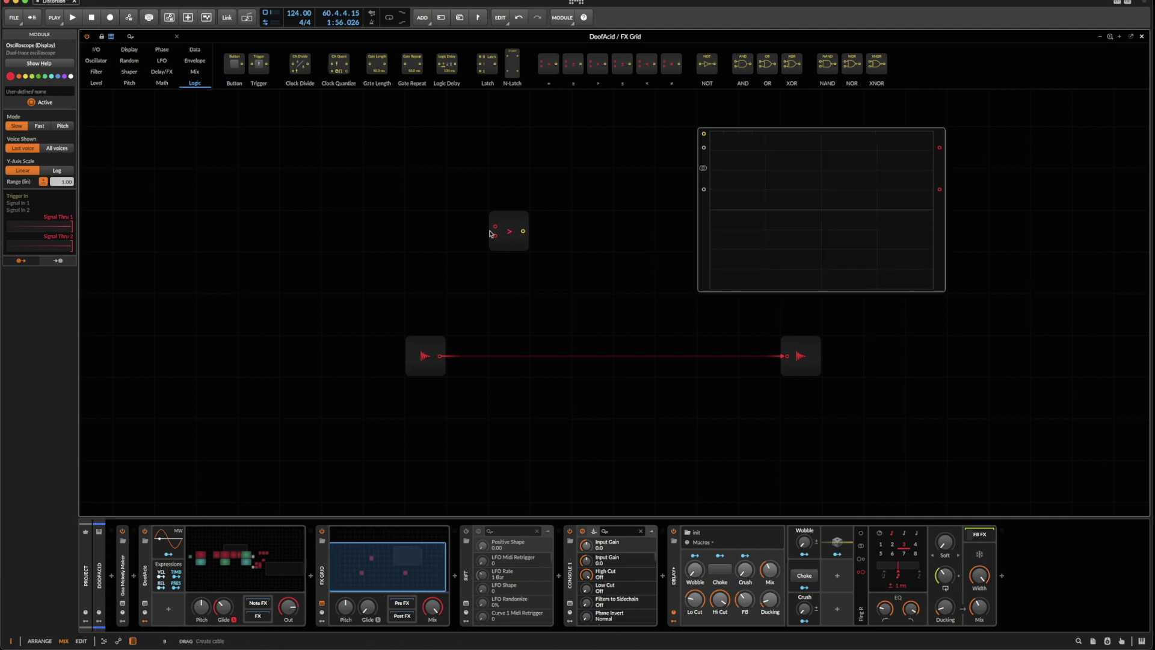
left_click(63, 127)
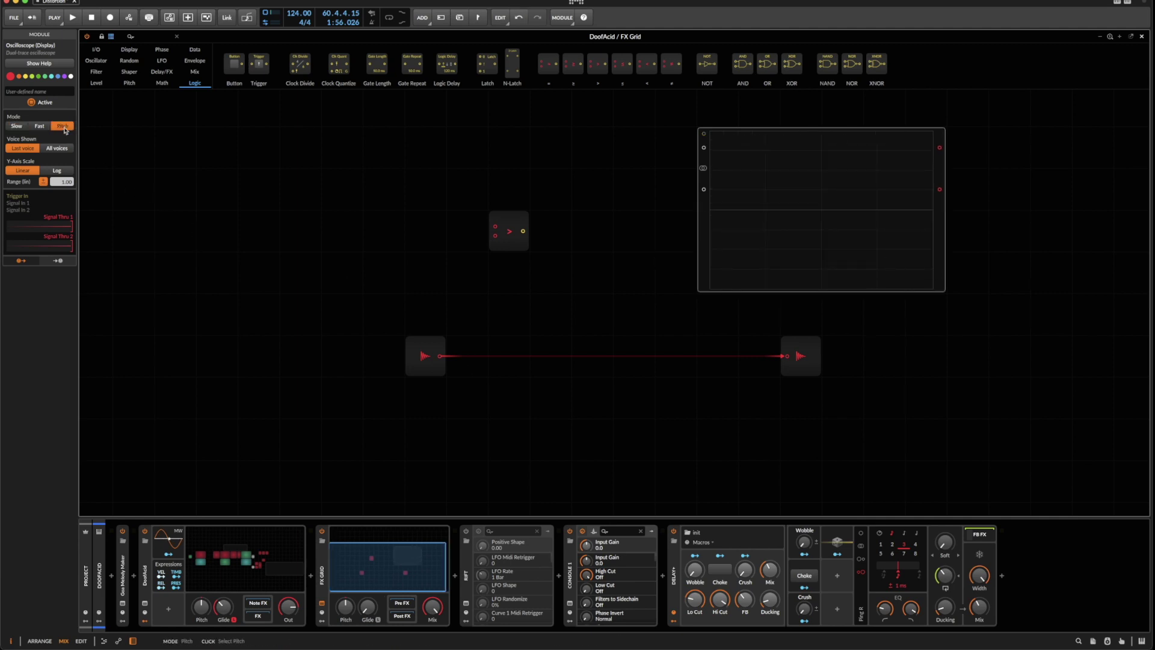
Connect Audio In to the A input of the > module, spacing the two modules apart
left_click_drag(493, 229, 439, 234)
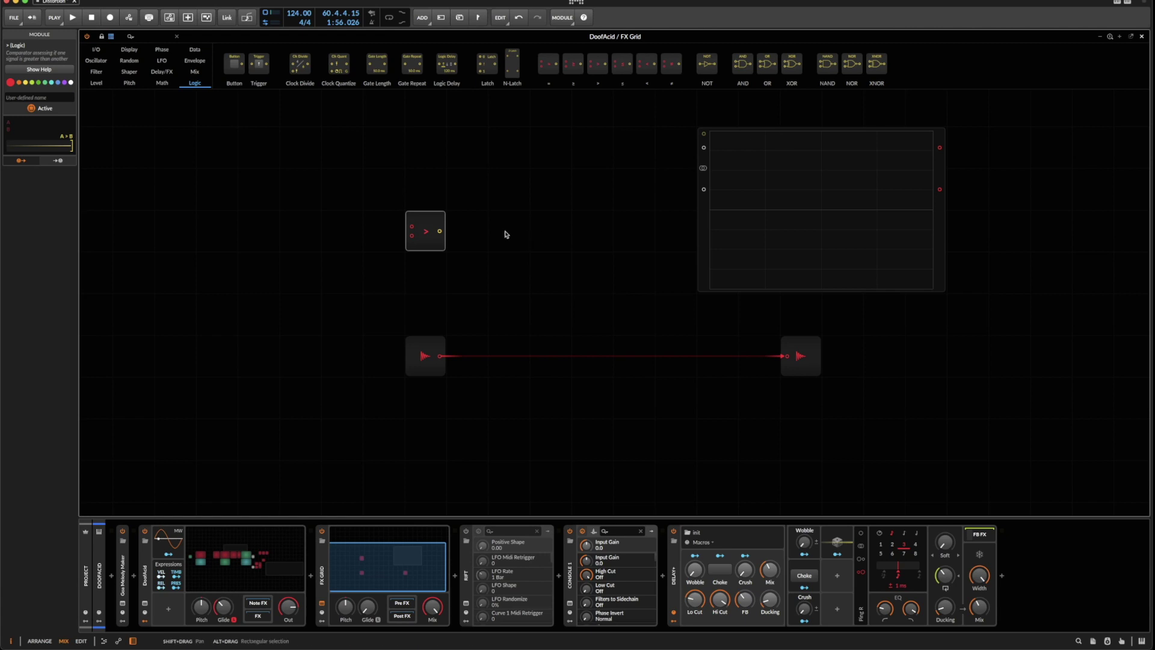
left_click_drag(438, 232, 480, 232)
left_click_drag(439, 355, 452, 227)
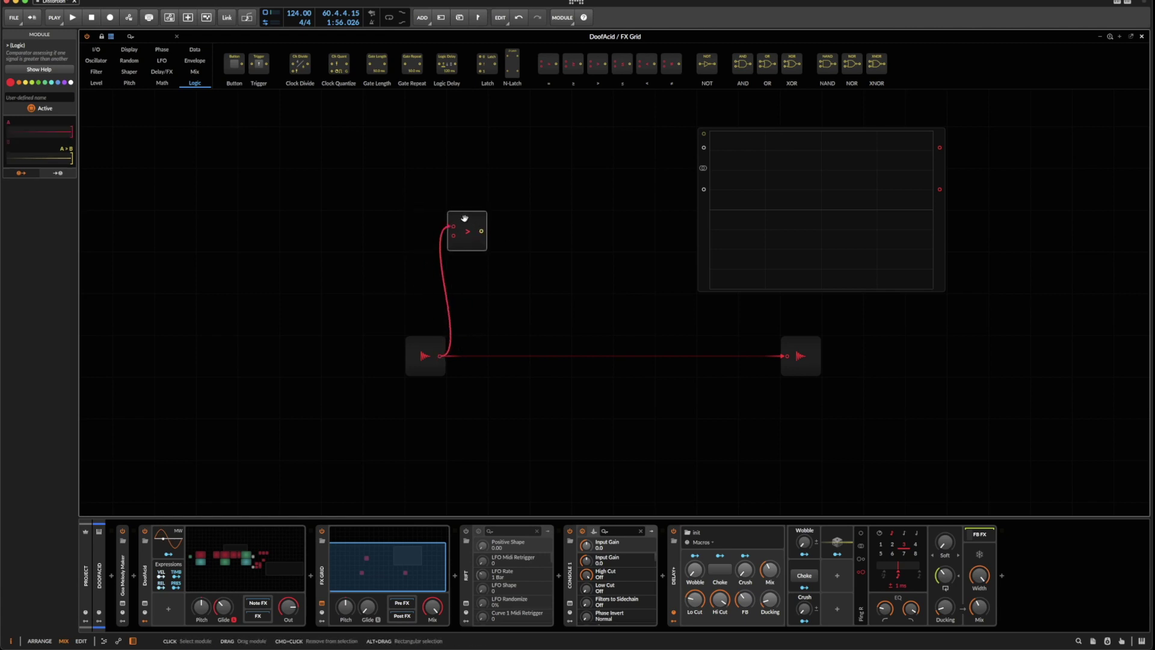
left_click_drag(420, 347, 379, 348)
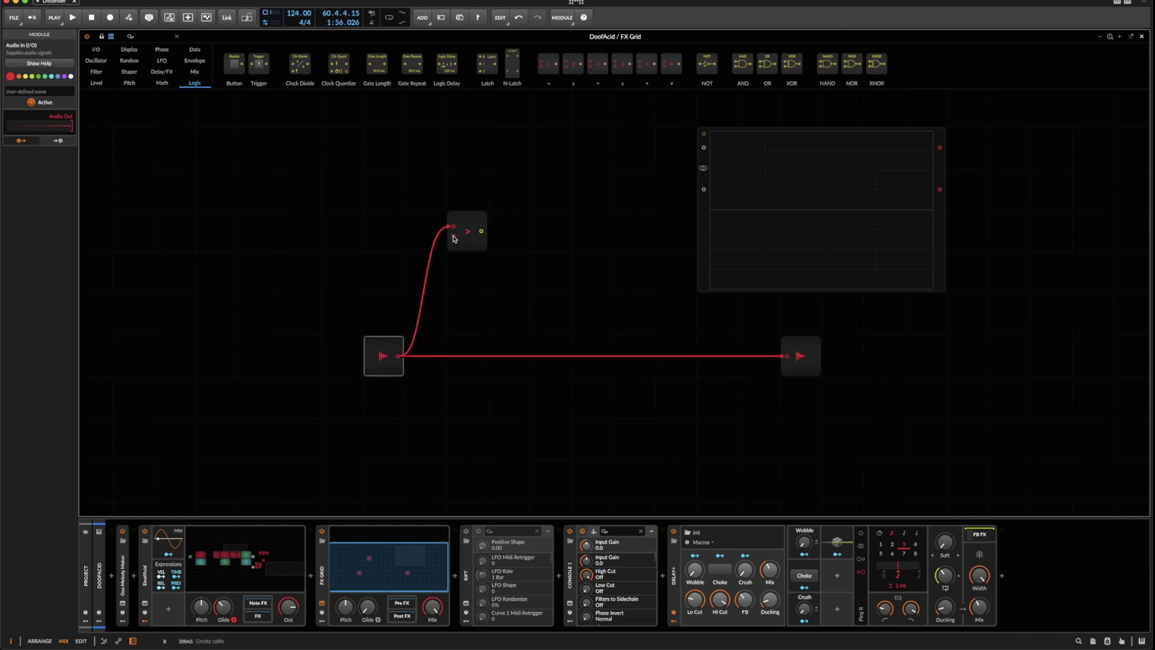
Try feeding the > module's output into the Oscilloscope's Signal In 1, and remove that cable
left_click_drag(481, 231, 704, 150)
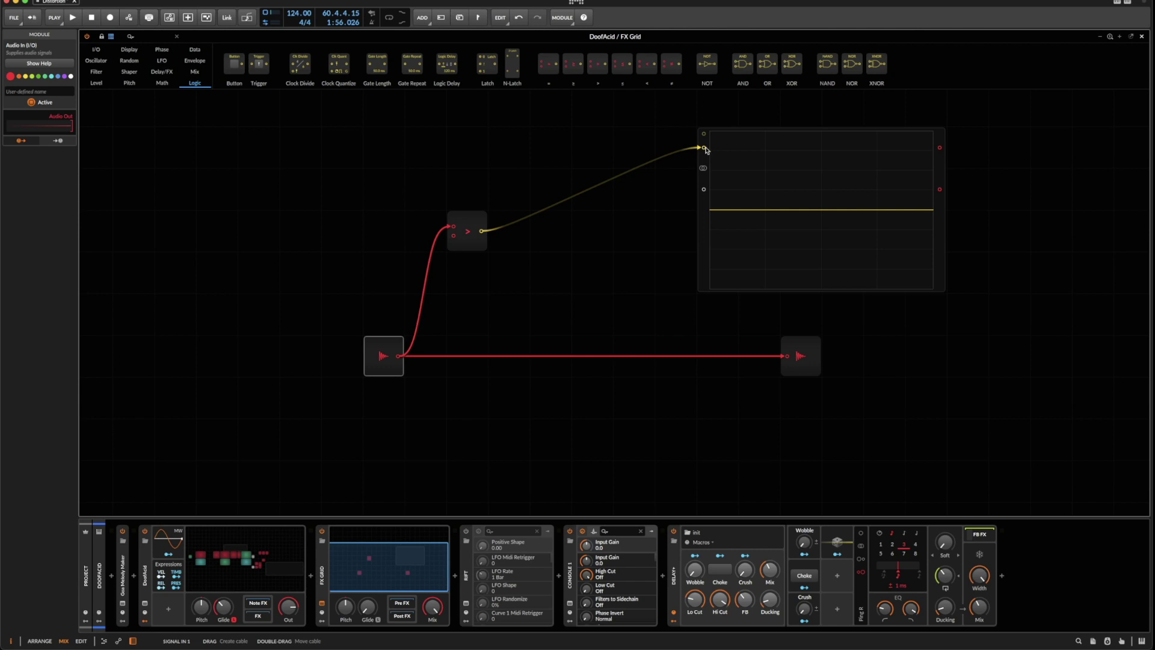
double_click(483, 233)
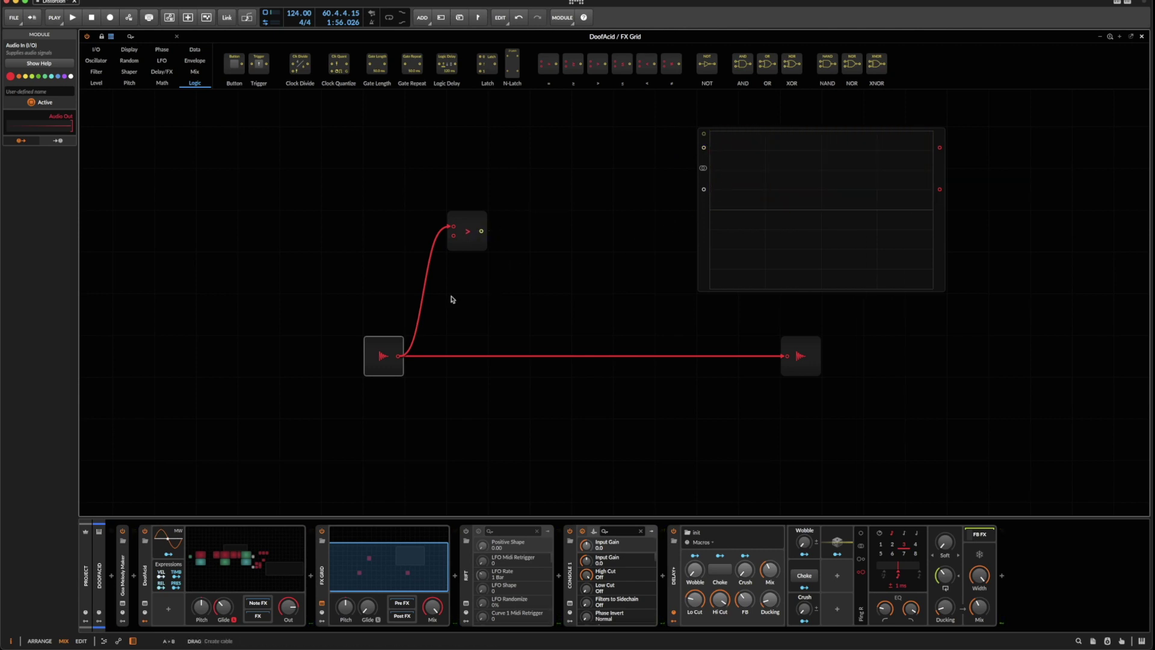
left_click(303, 148)
Add a Select In module beside the > module, driven by its output, with Audio In feeding Signal In 2
left_click(195, 72)
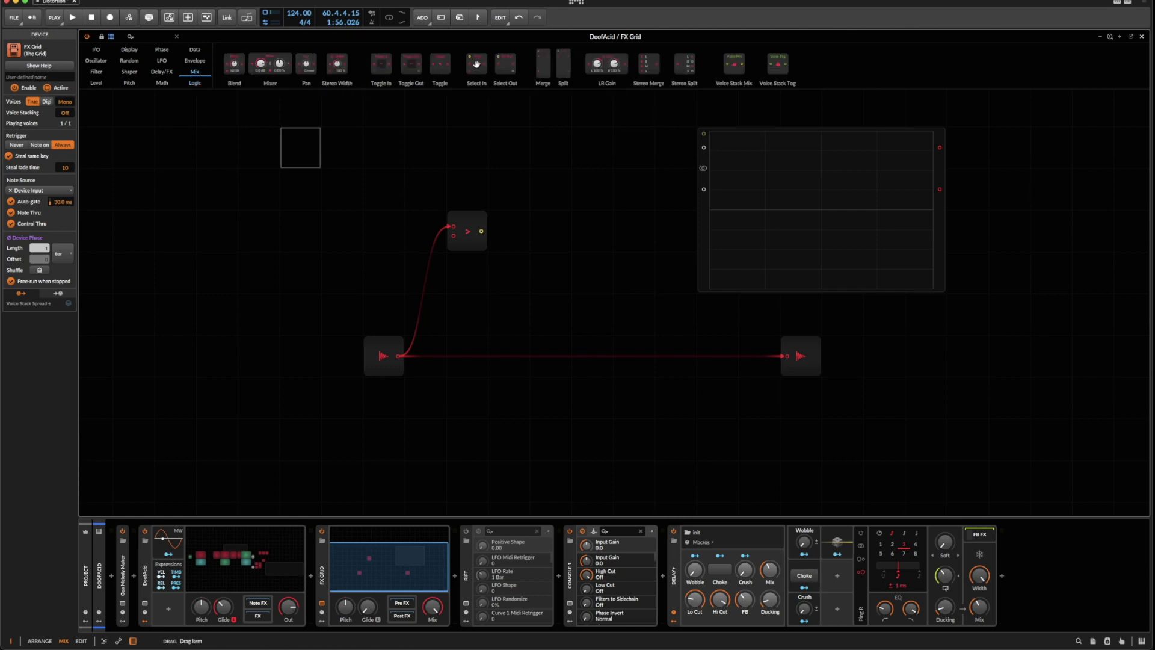
left_click_drag(476, 65, 502, 218)
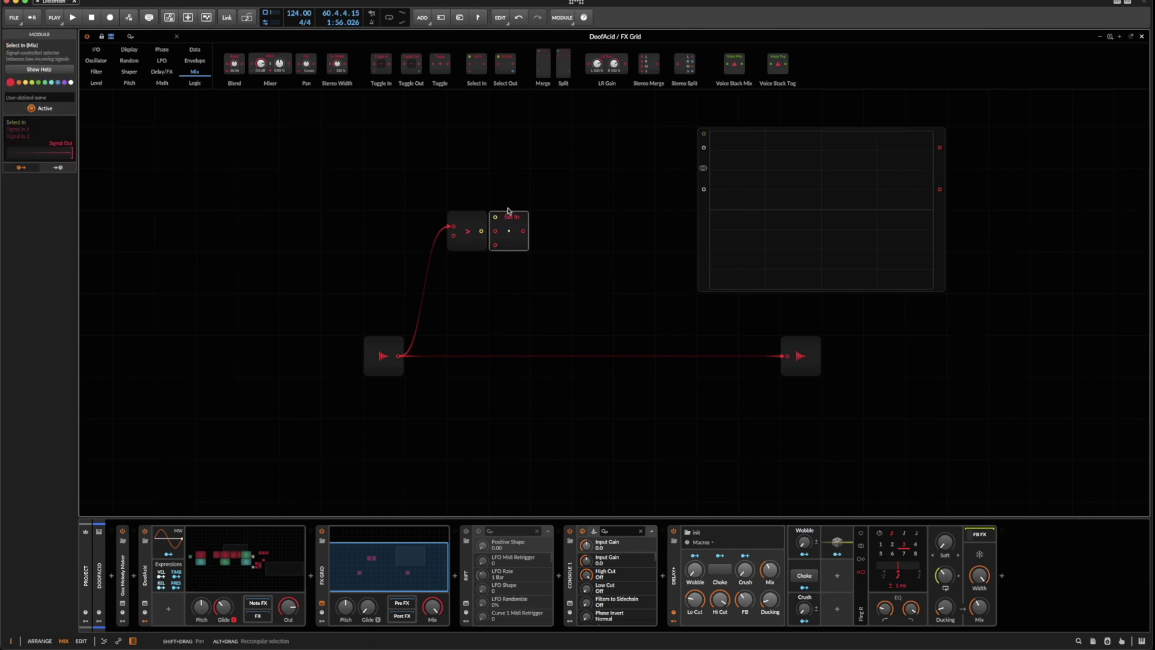
left_click_drag(481, 231, 492, 223)
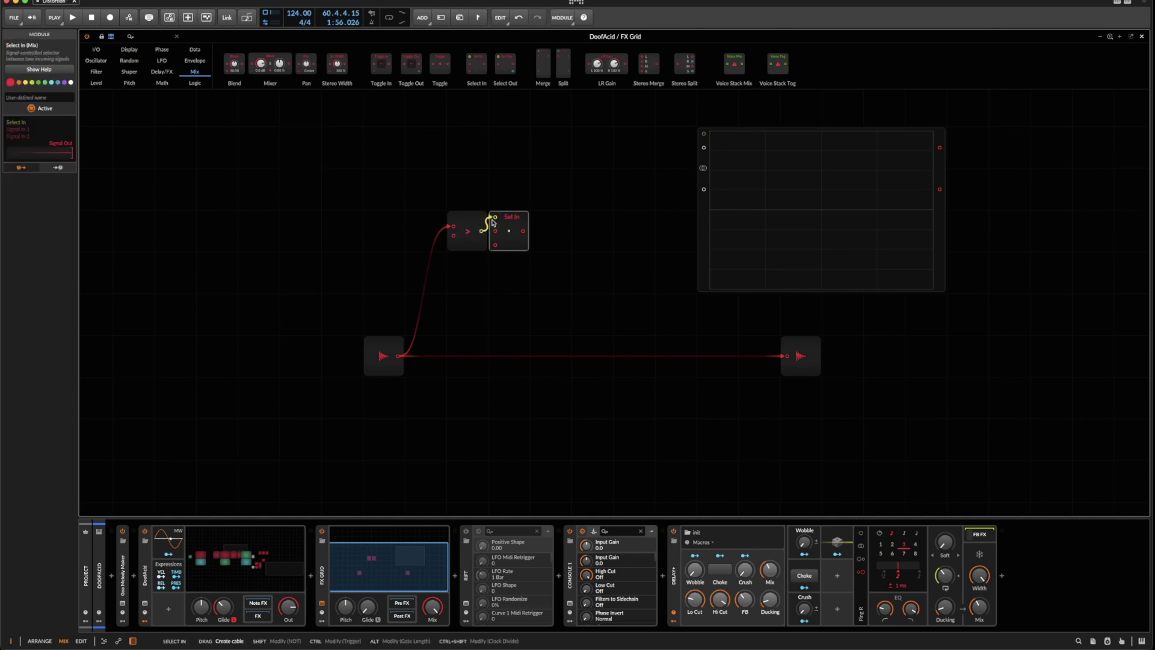
left_click(464, 223)
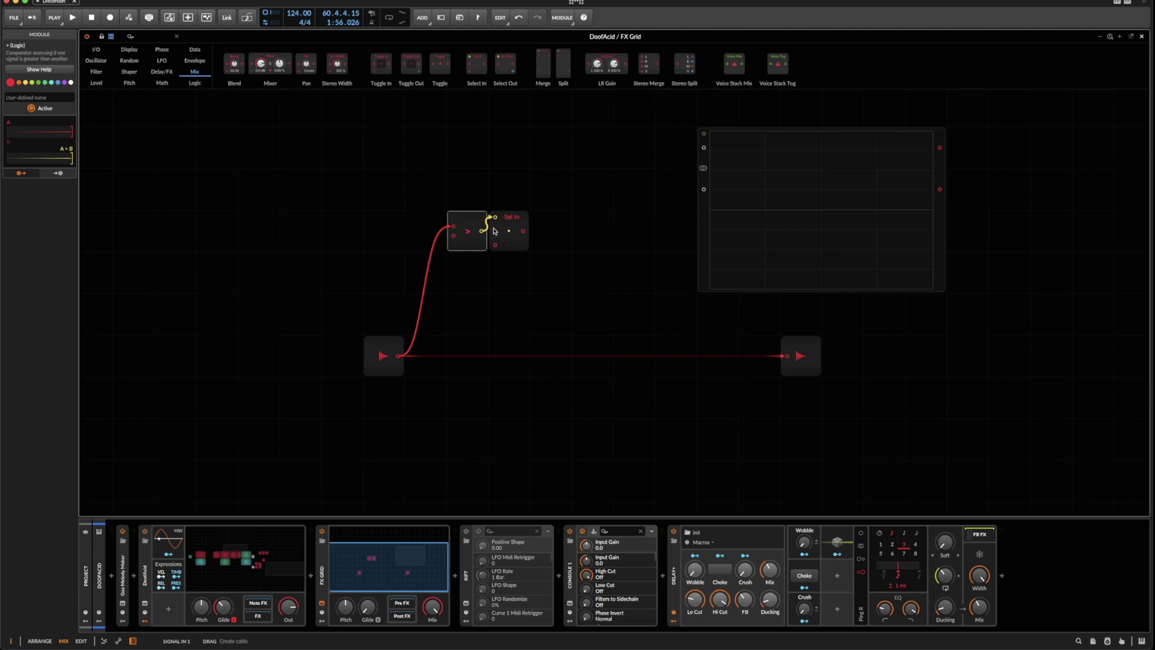
left_click_drag(485, 232, 495, 244)
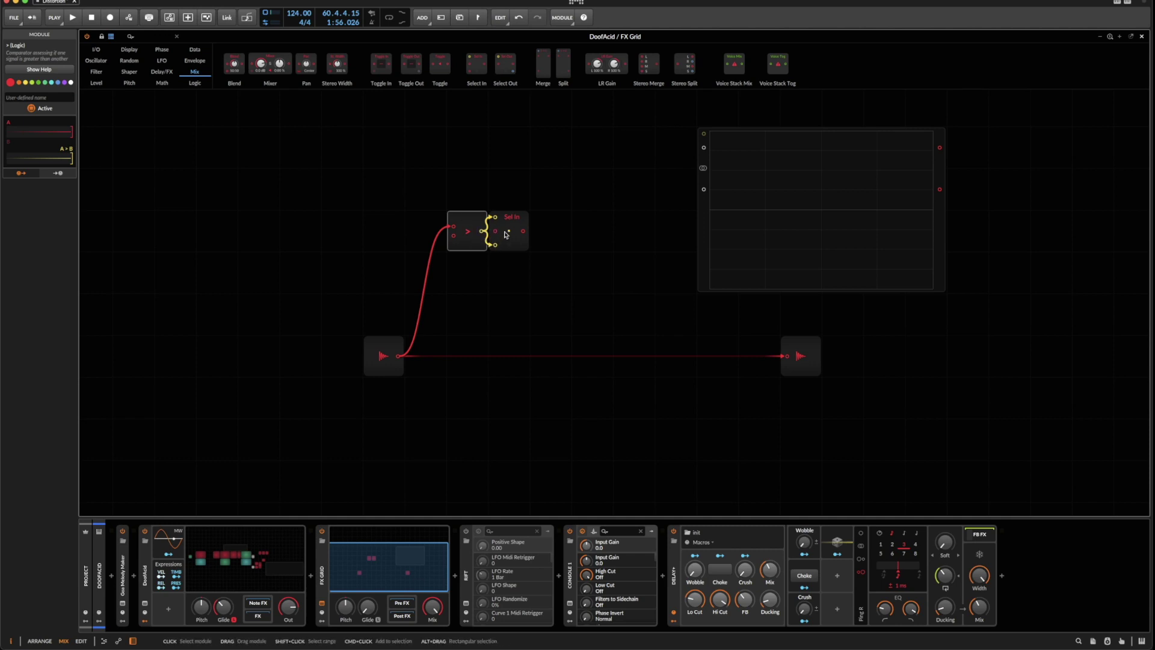
left_click_drag(399, 356, 494, 245)
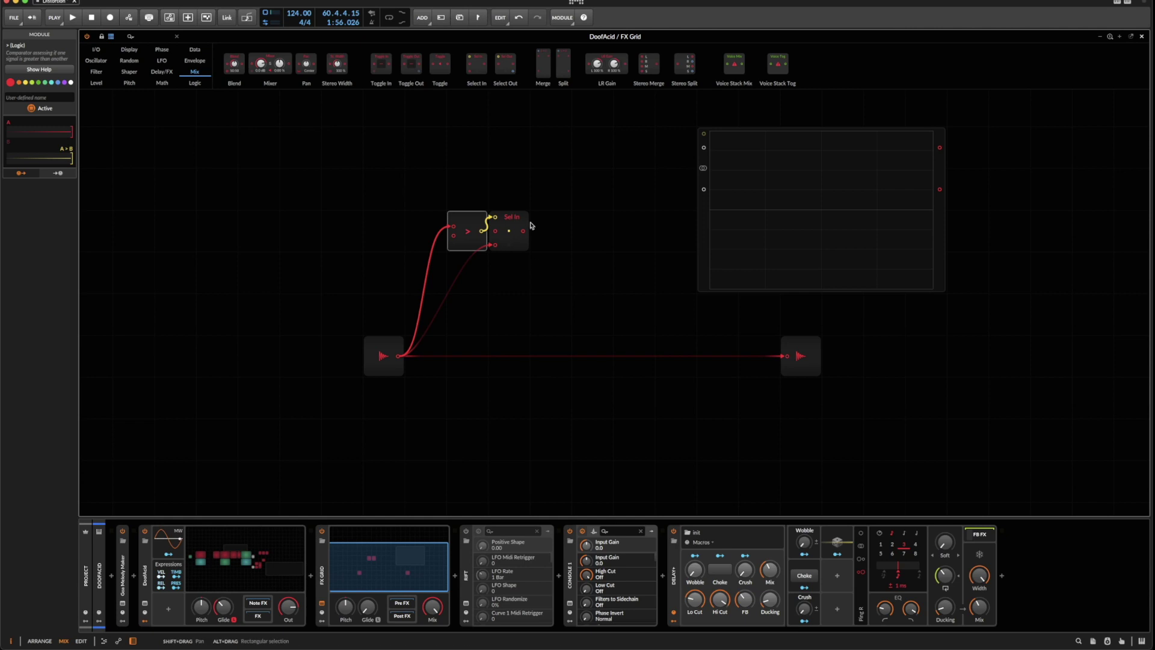
Connect the Select In module's output to the Oscilloscope's Signal In 1 and set the Oscilloscope's range to 0.19
left_click_drag(523, 233, 710, 155)
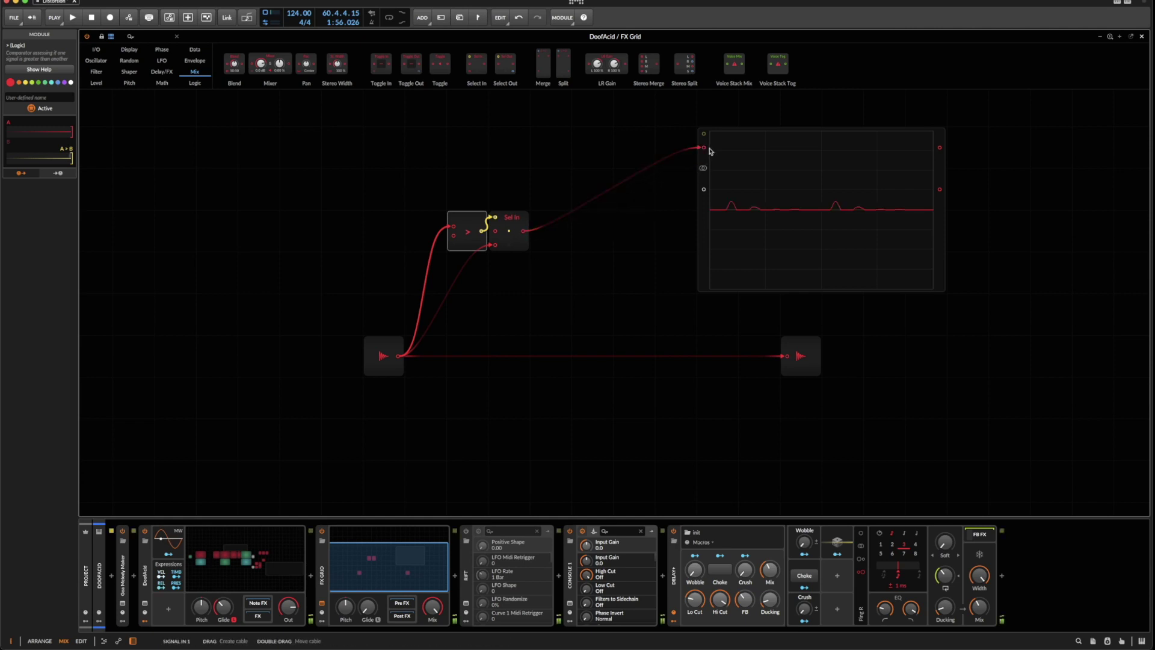
left_click(740, 208)
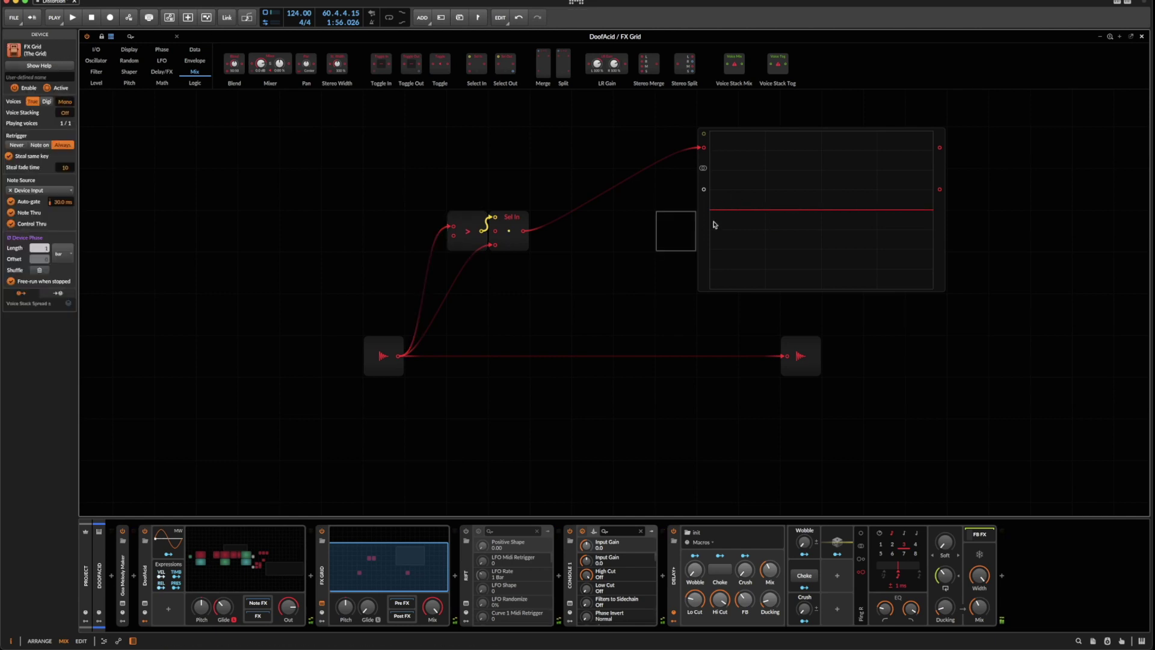
mouse_move(71, 185)
left_mouse_down()
mouse_move(71, 241)
mouse_move(66, 207)
left_mouse_up()
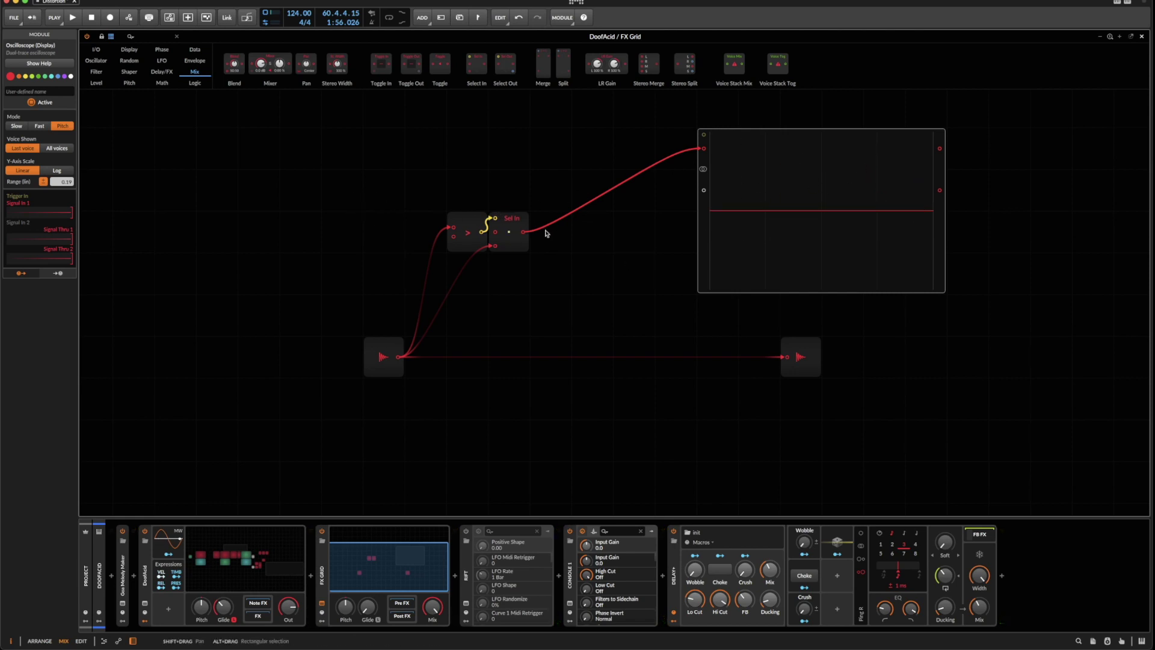
Add a Rectifier module from the Shaper category above Audio In
left_click(282, 182)
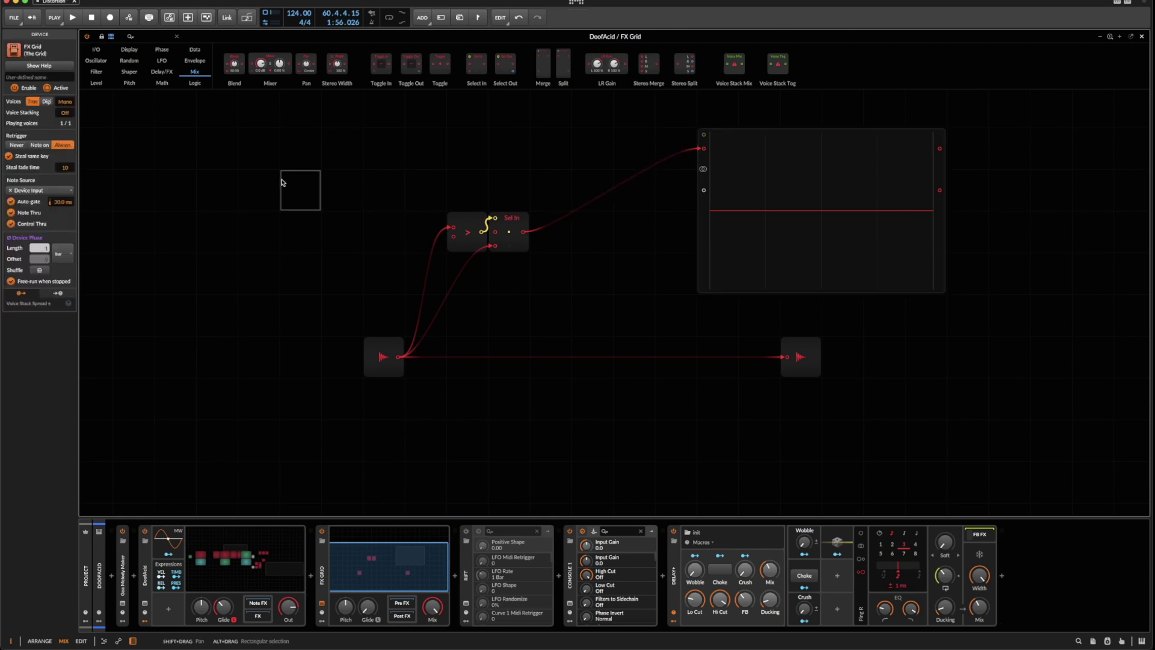
left_click_drag(439, 193, 533, 270)
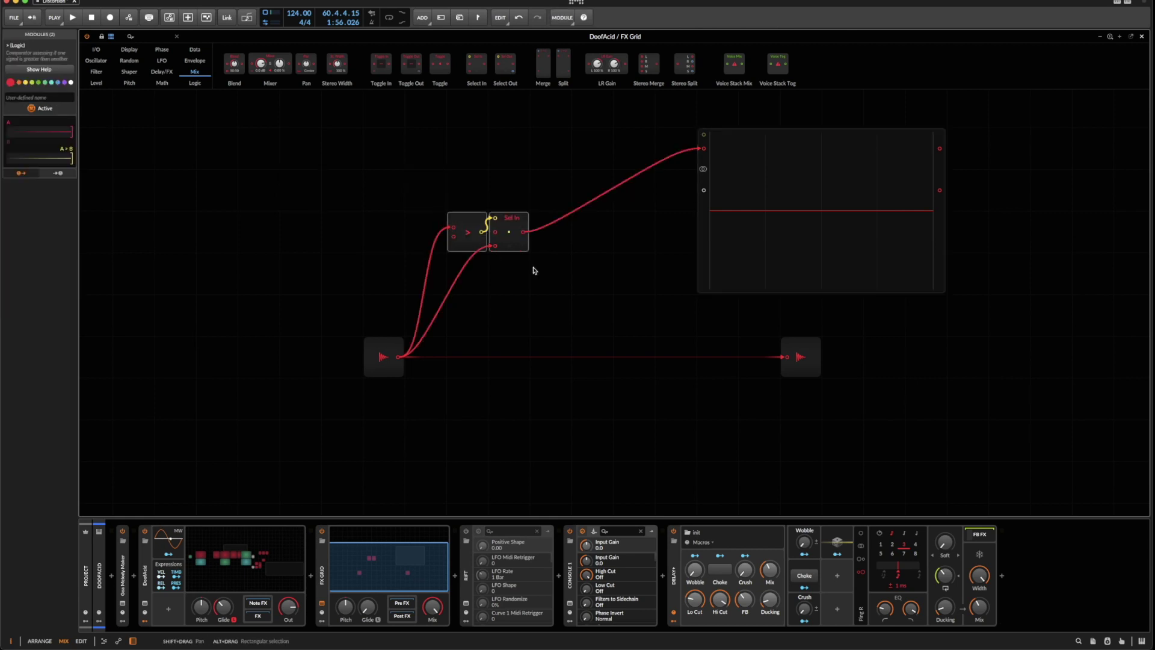
left_click(213, 131)
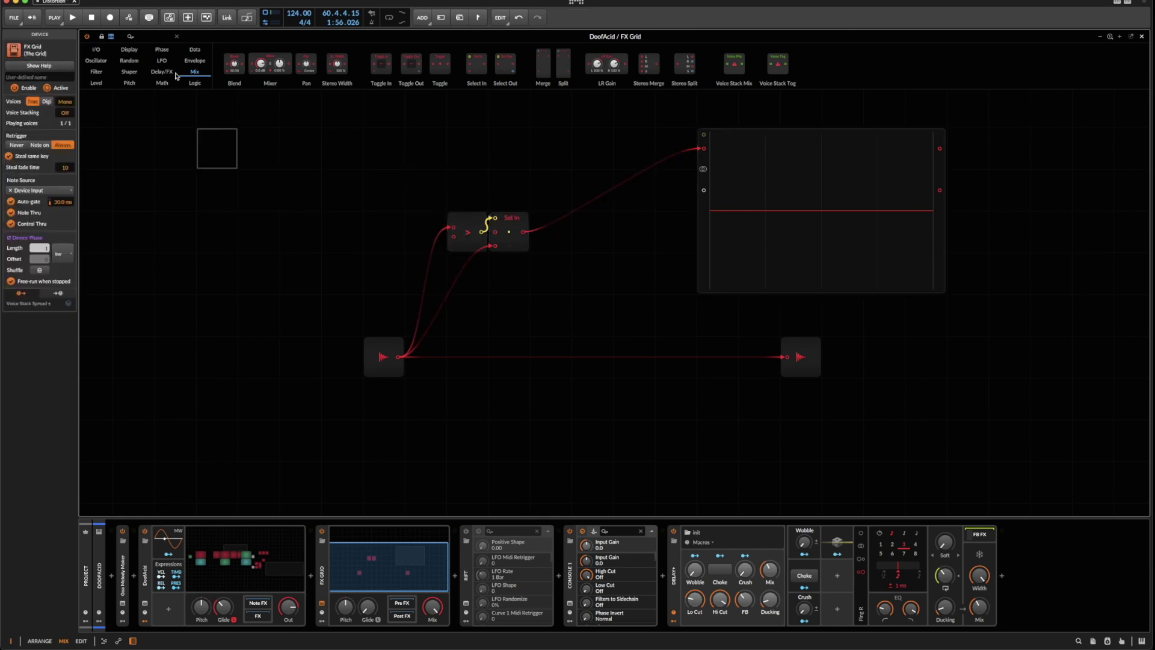
left_click(128, 71)
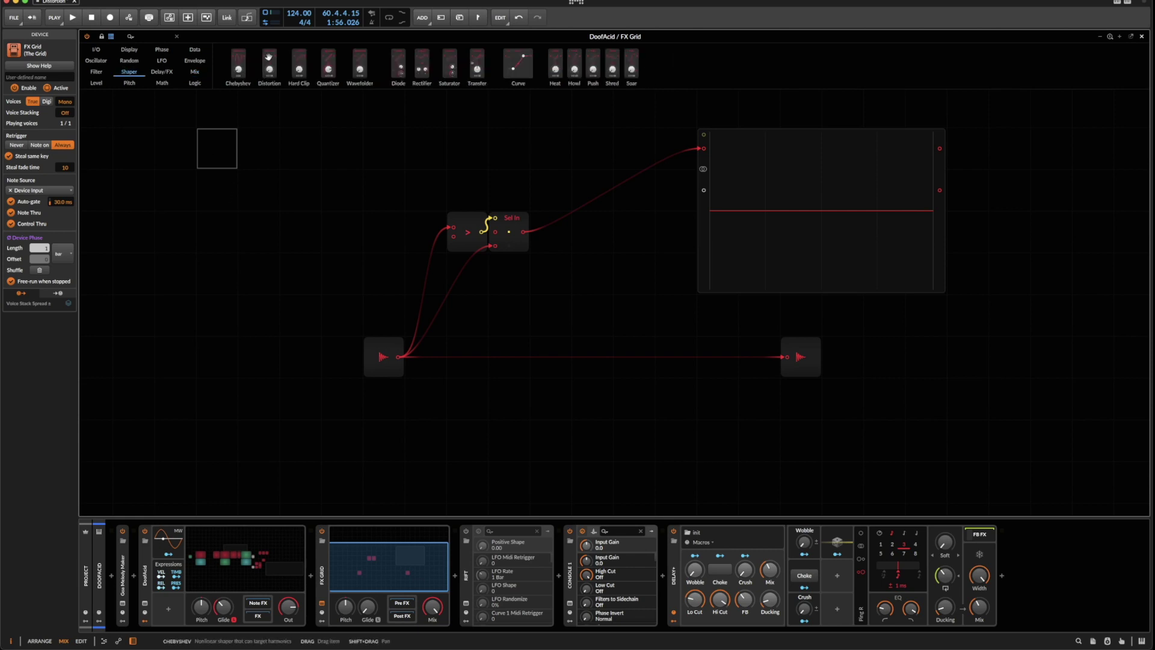
left_click_drag(422, 60, 388, 225)
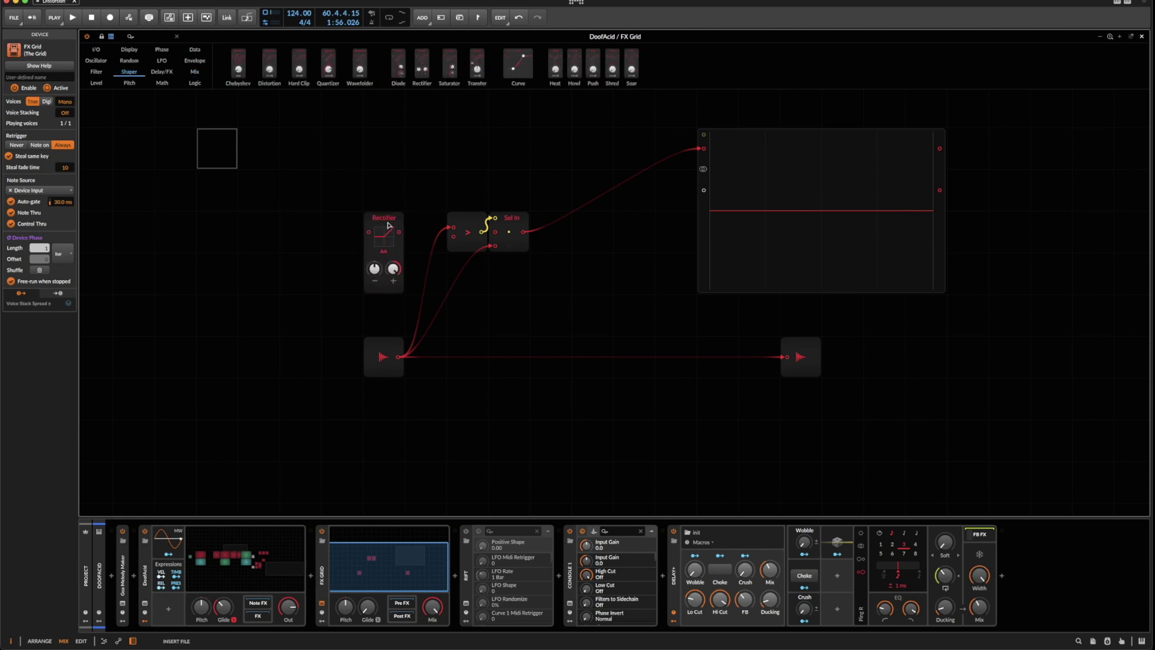
Try the Rectifier's negative scaling amount at -100 % and reset it to its default of 0 %
mouse_move(394, 269)
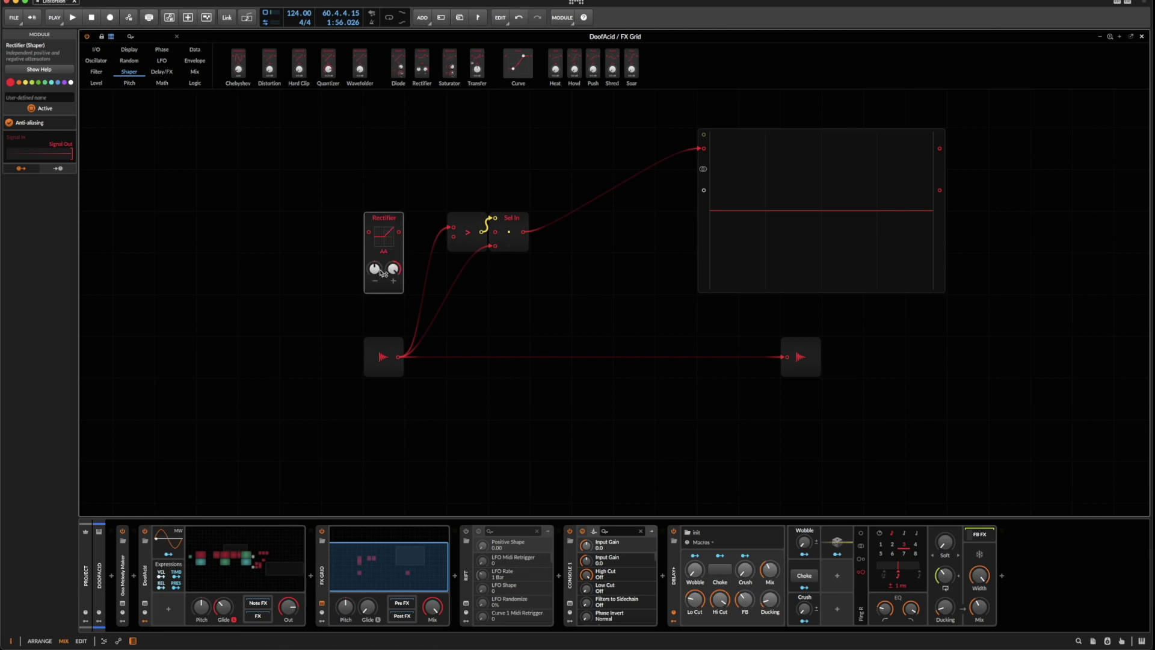
left_click_drag(382, 272, 382, 301)
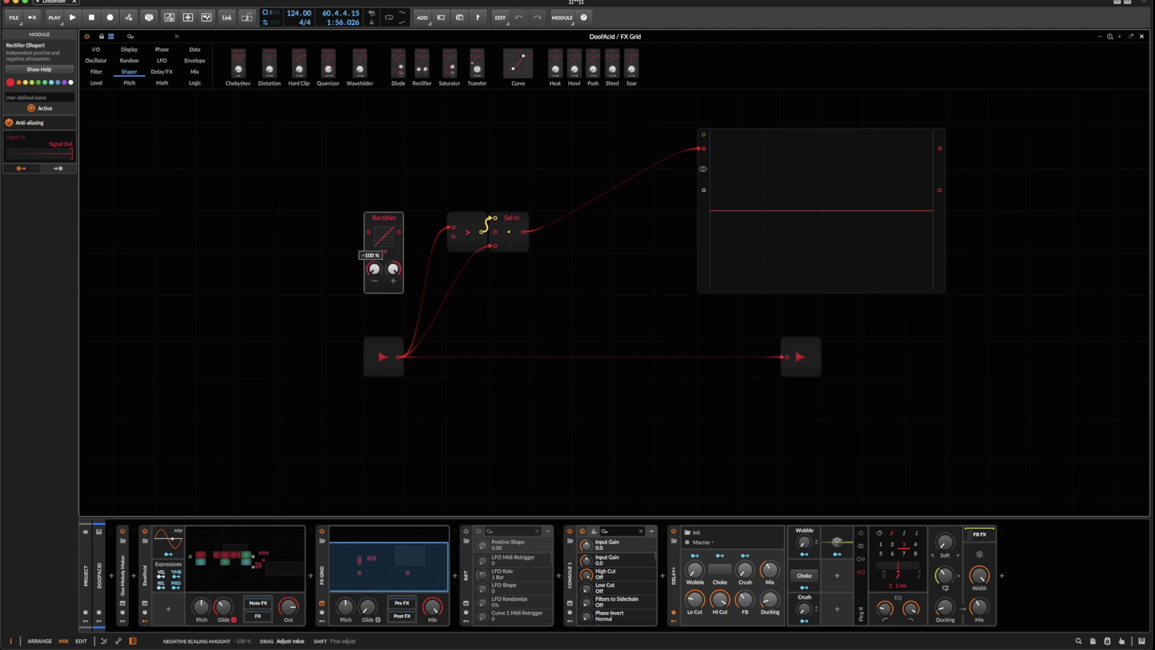
left_click_drag(372, 267, 373, 241)
double_click(373, 268)
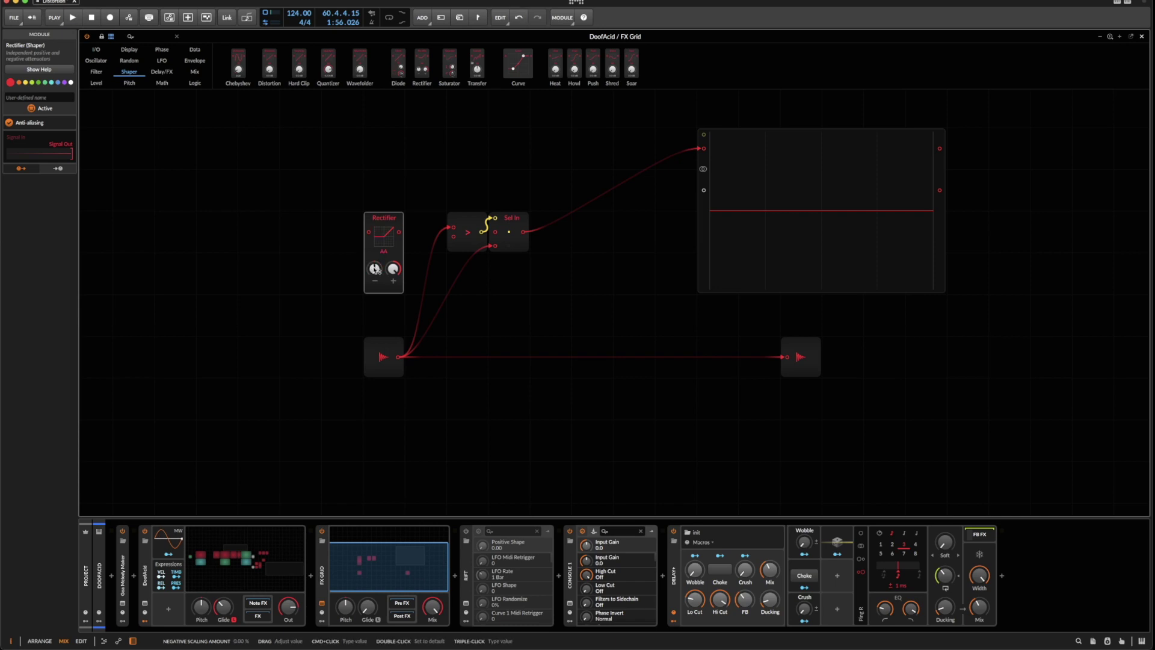
Replace the > and Select In modules with the Rectifier, wired from Audio In to the Oscilloscope's Signal In 1
left_click_drag(459, 201, 590, 287)
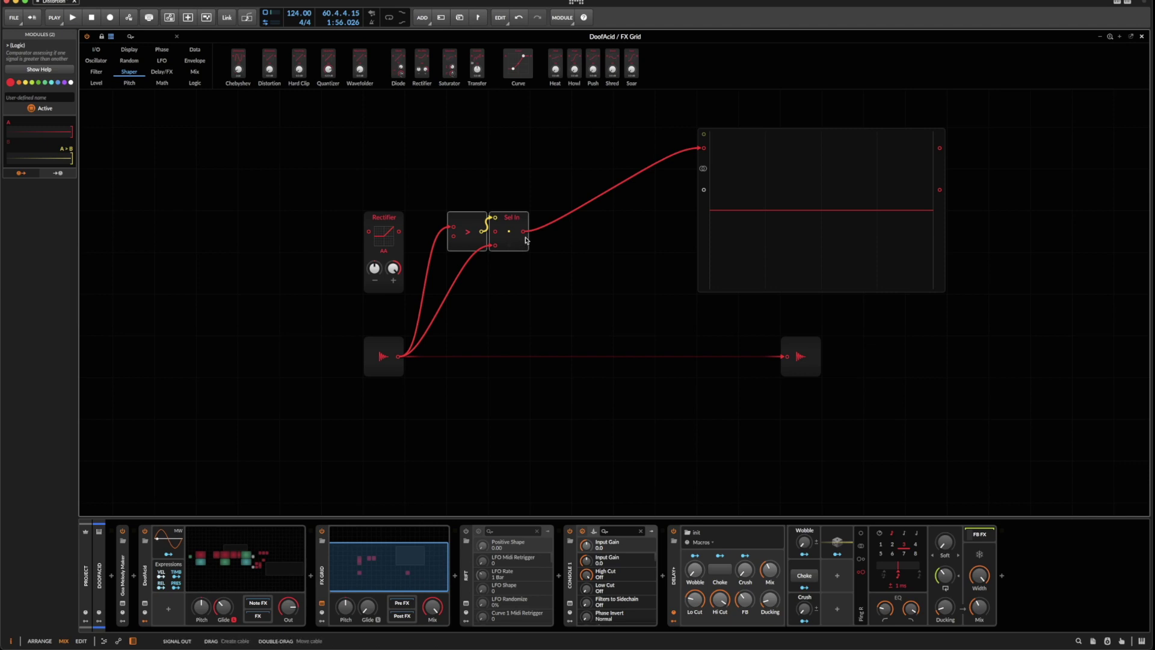
key("Delete")
left_click_drag(397, 246, 481, 247)
left_click_drag(397, 357, 703, 148)
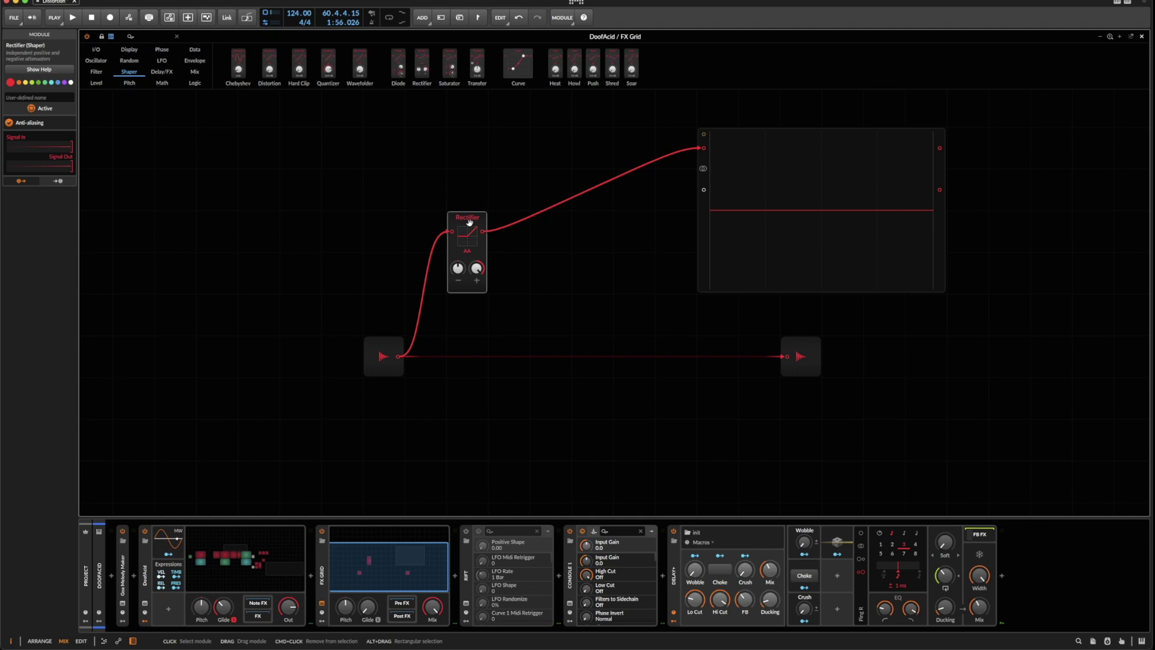
Color the Rectifier turquoise and duplicate it directly below, feeding the copy into the Oscilloscope's Signal In 2
left_click(50, 84)
key("ctrl+d")
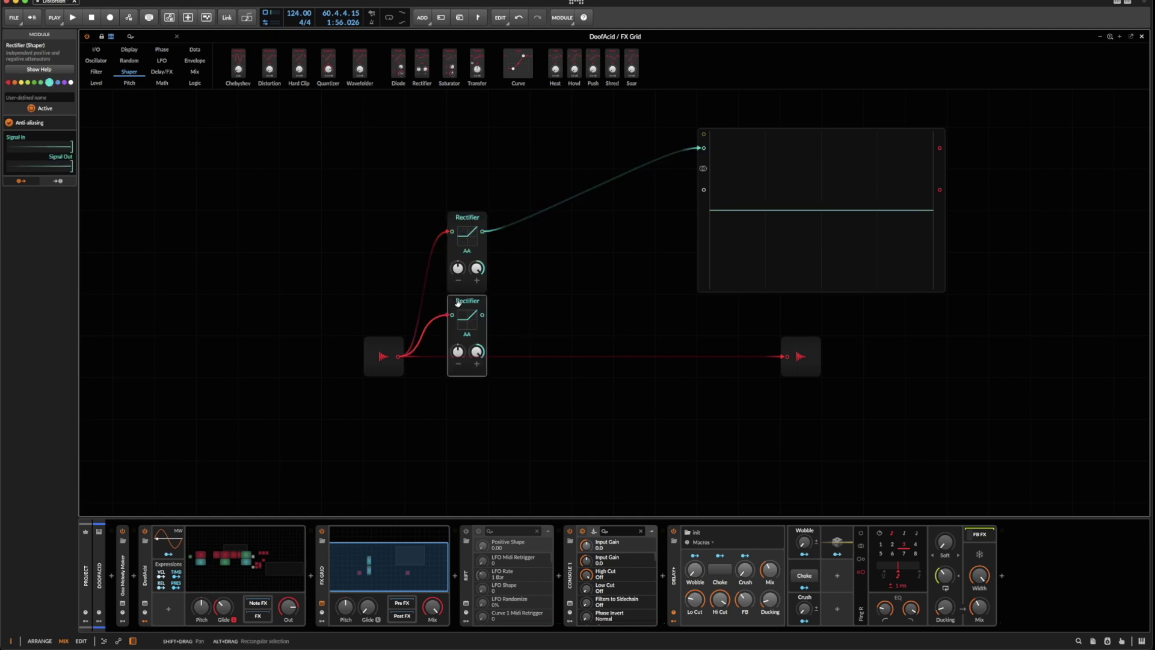
left_click_drag(483, 315, 703, 189)
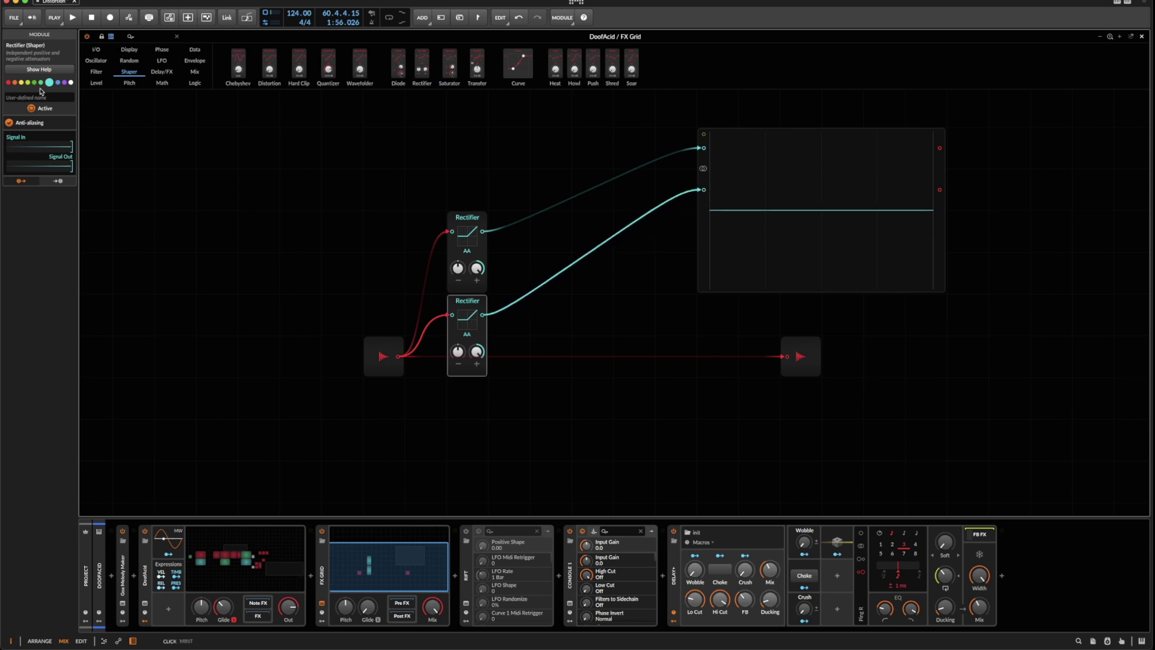
Color the lower Rectifier red and set its scaling amounts so it passes only the negative half of the wave
left_click(9, 83)
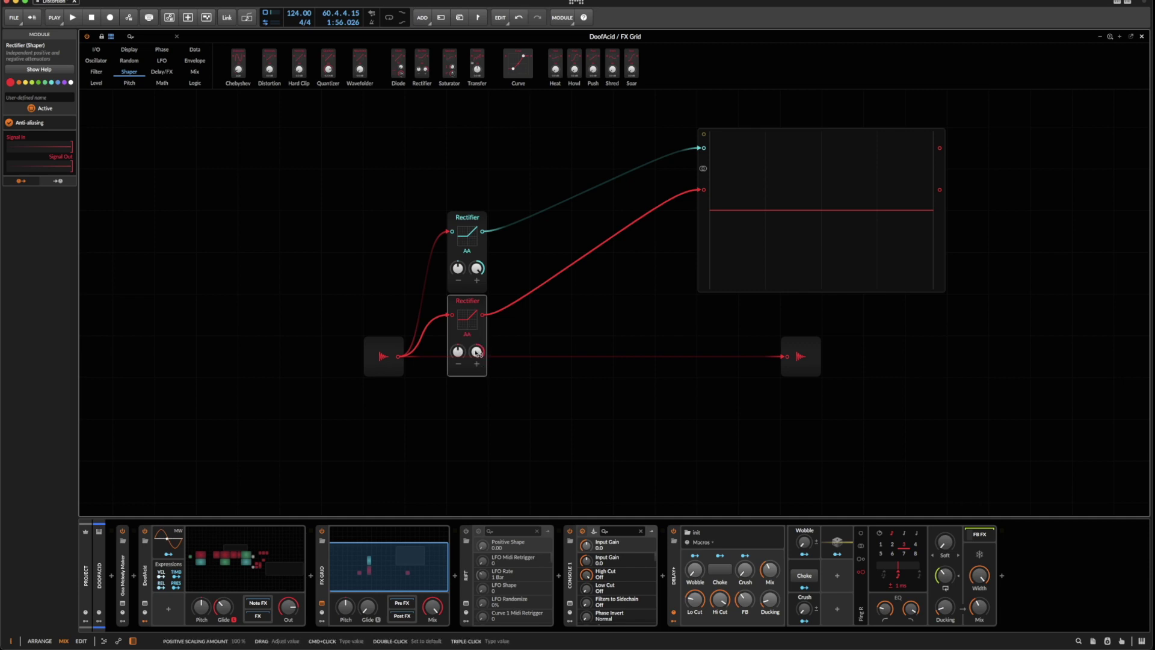
left_click_drag(457, 353, 456, 360)
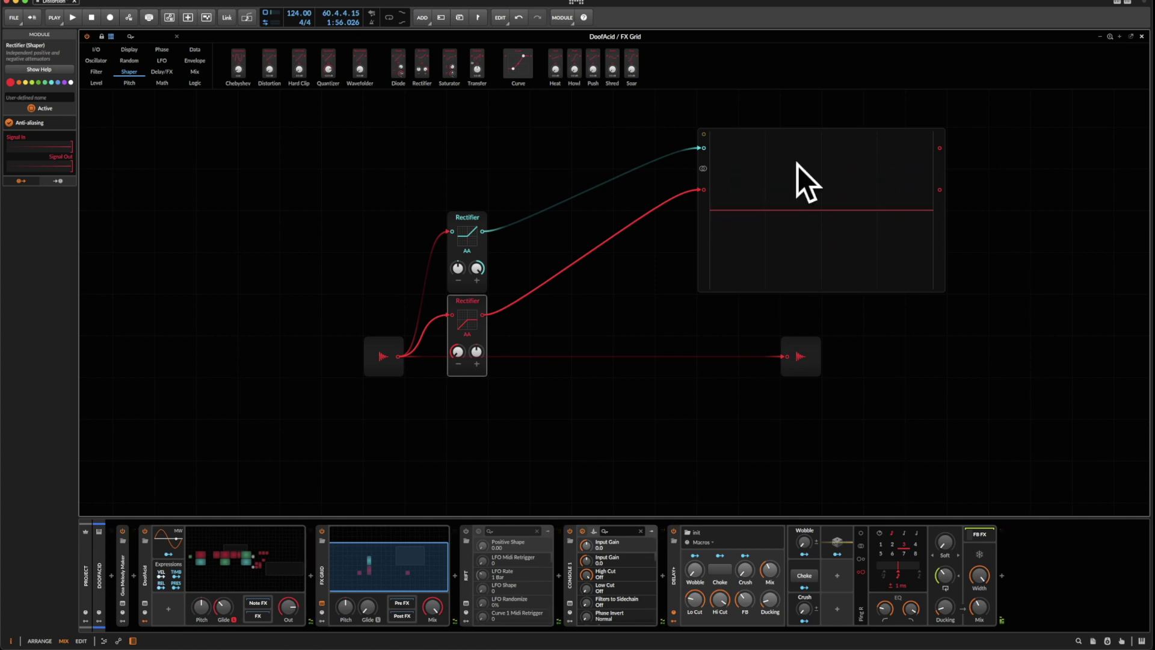
Widen the Oscilloscope and shift it further away from the Rectifiers to free up space
left_click(762, 211)
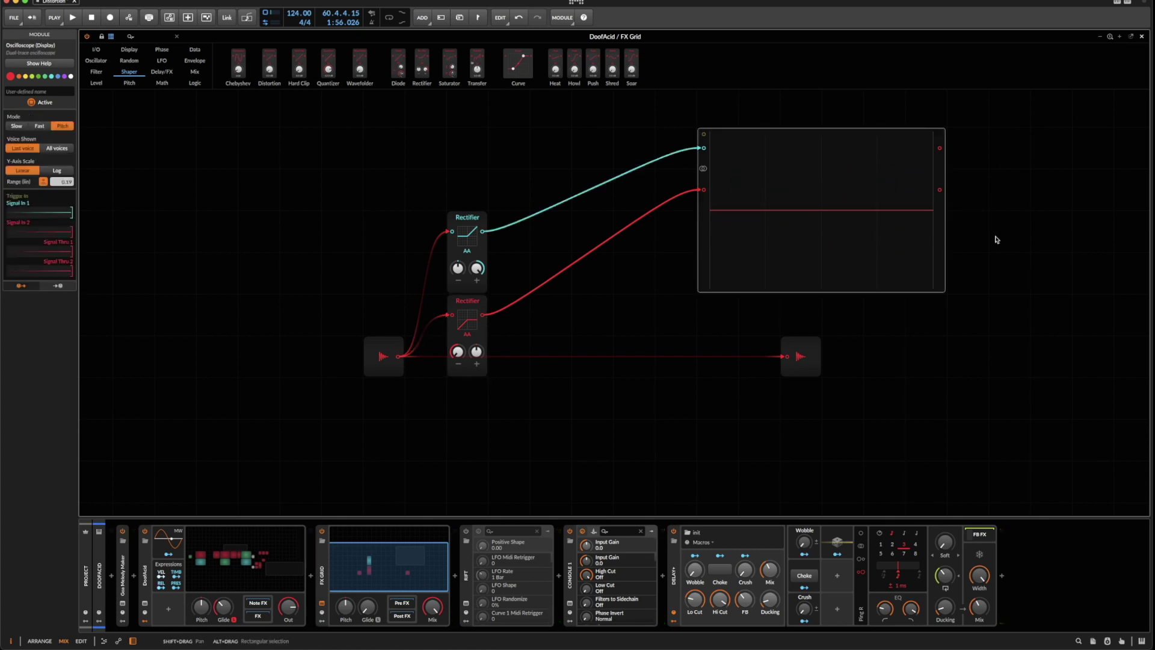
left_click_drag(945, 221, 985, 262)
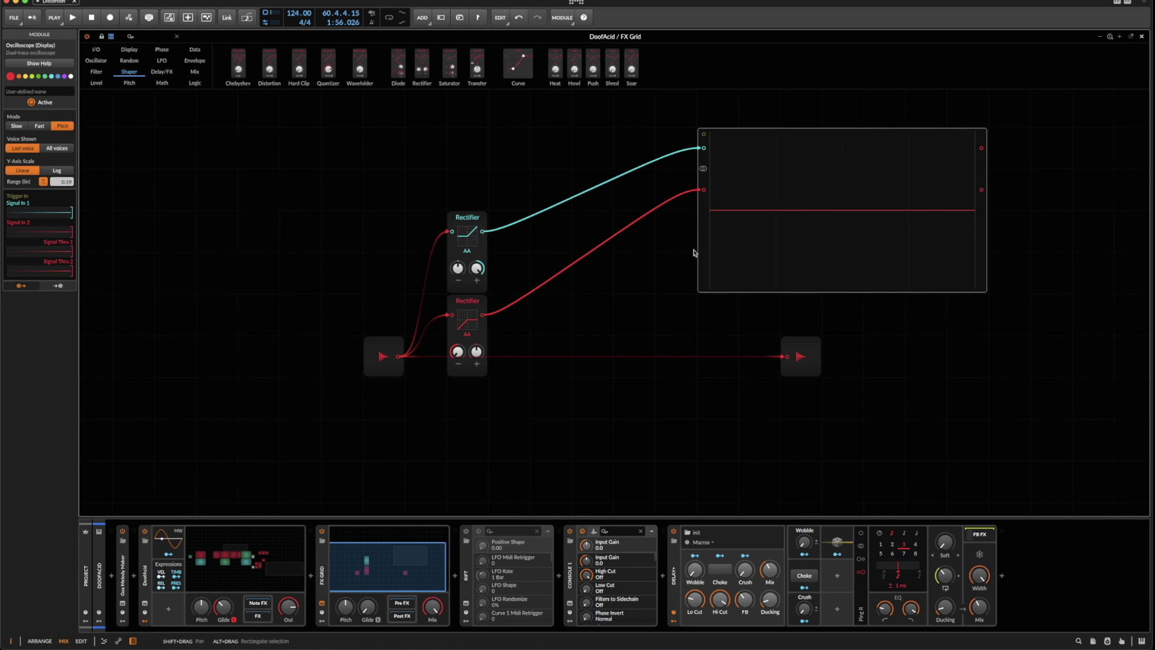
left_click_drag(705, 252, 747, 252)
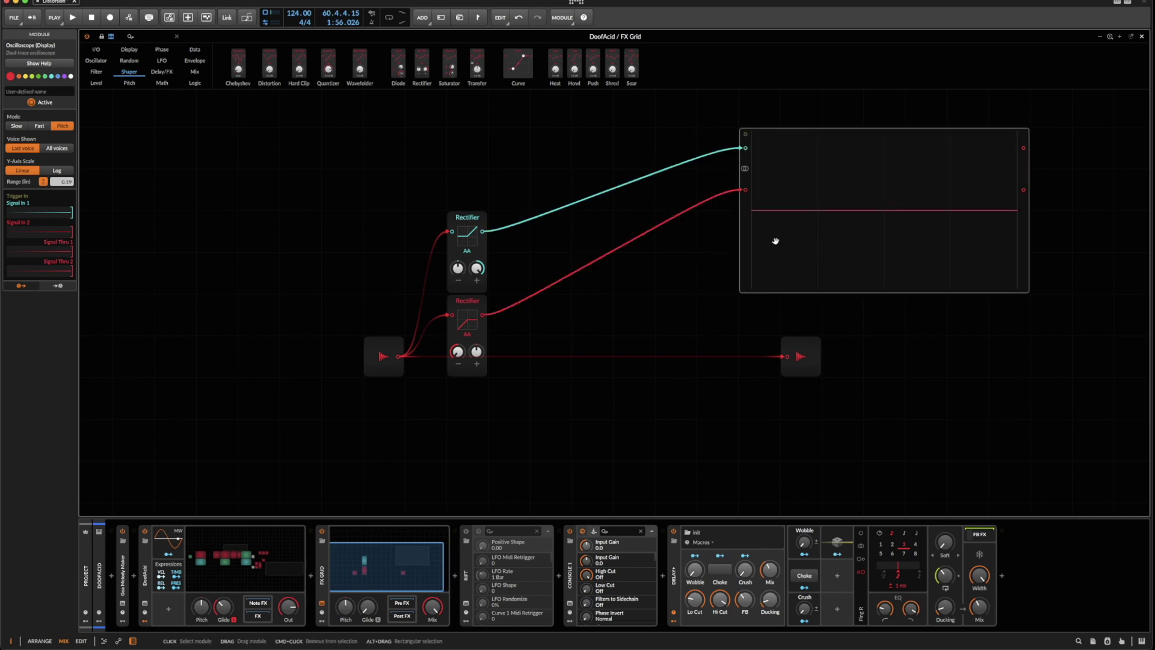
Add a Wavefolder module between the Rectifiers and the Oscilloscope, leaving its amount at 0.0 dB
left_click(194, 60)
left_click(162, 72)
left_click(129, 72)
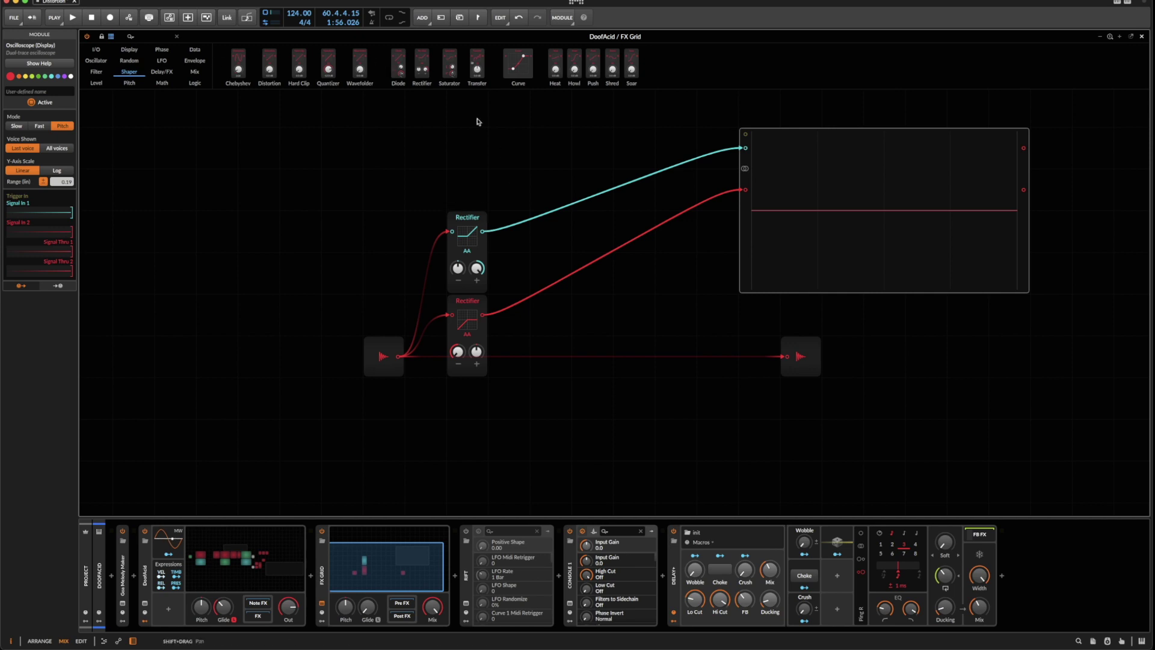
left_click_drag(360, 60, 578, 211)
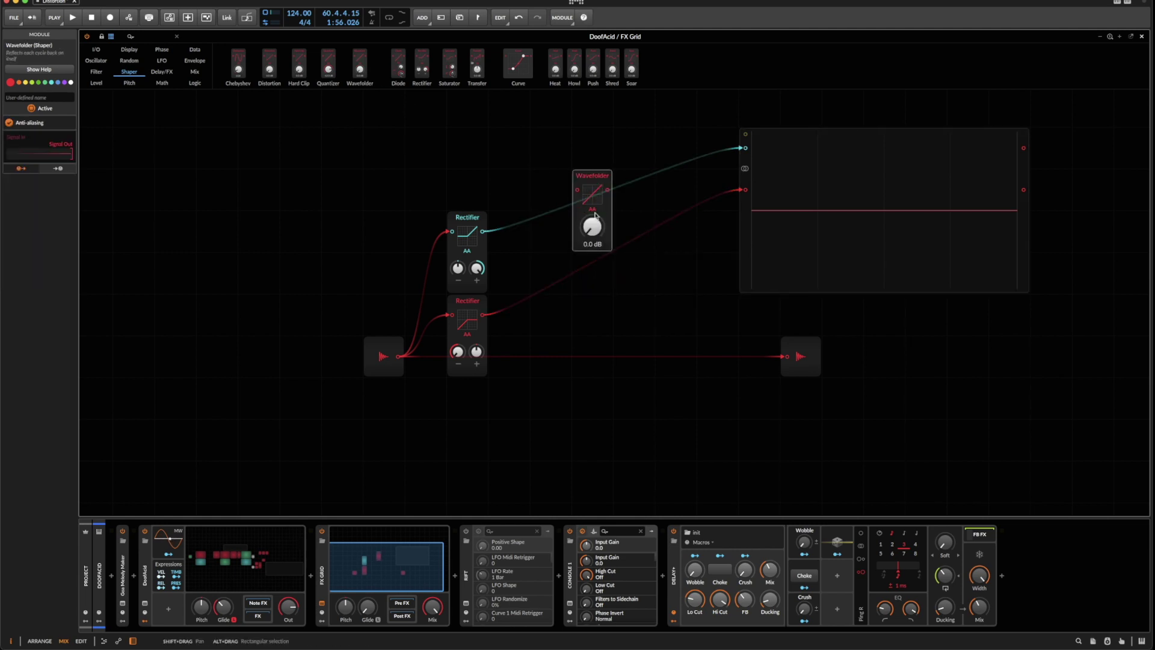
left_click_drag(592, 226, 592, 210)
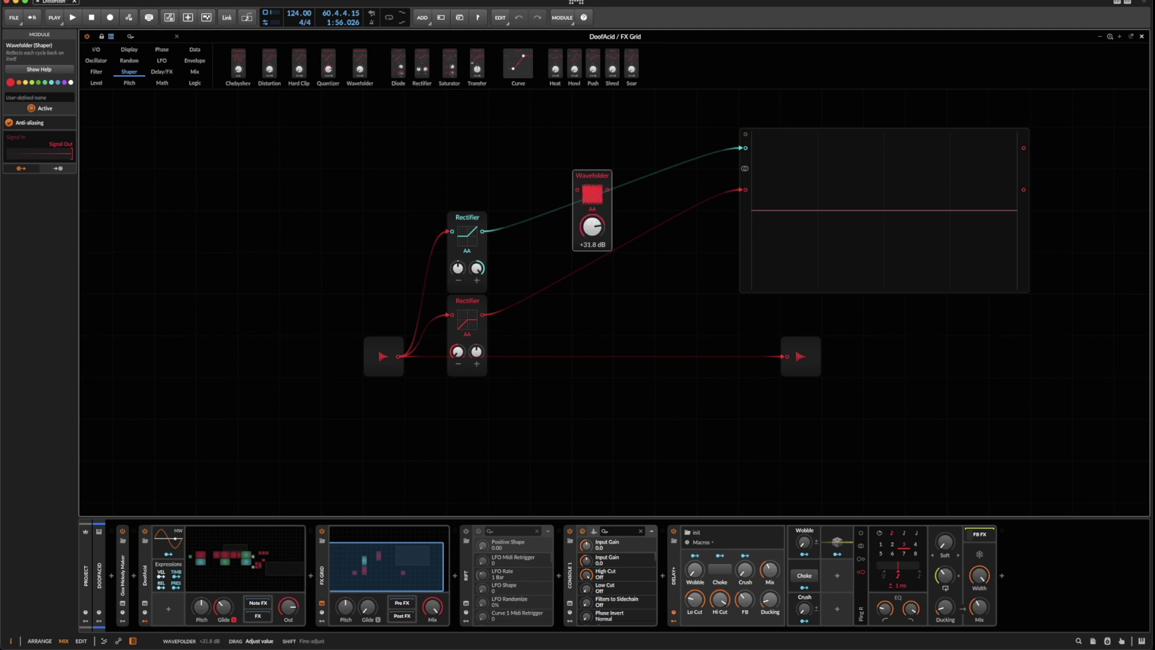
left_click_drag(591, 226, 550, 329)
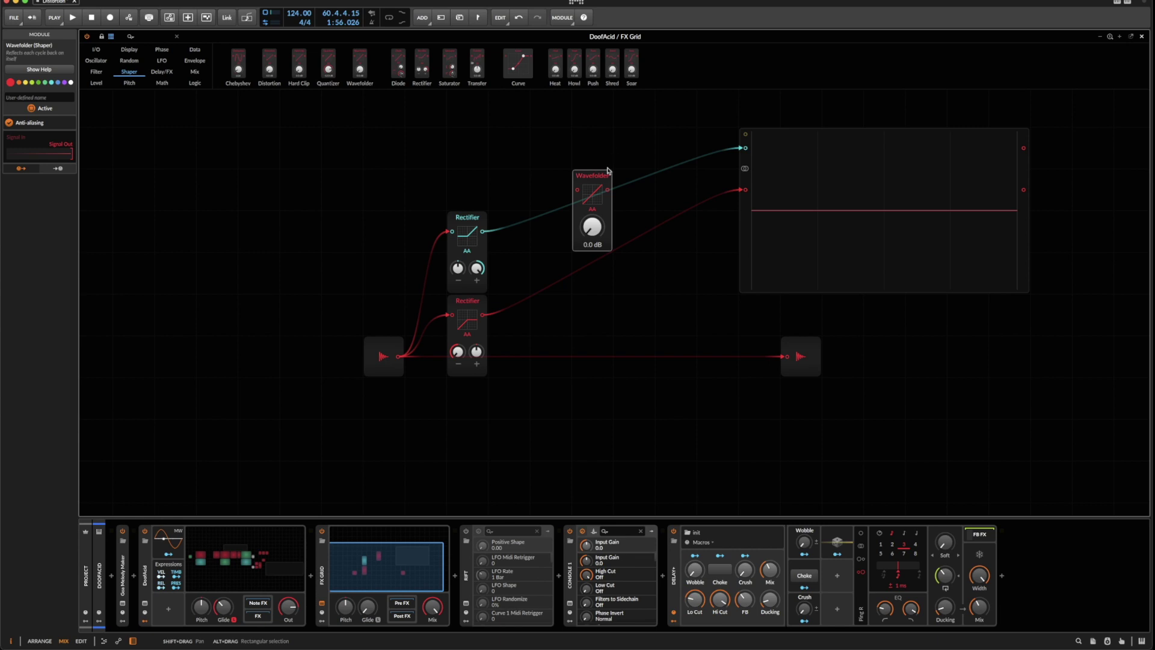
left_click_drag(598, 176, 556, 175)
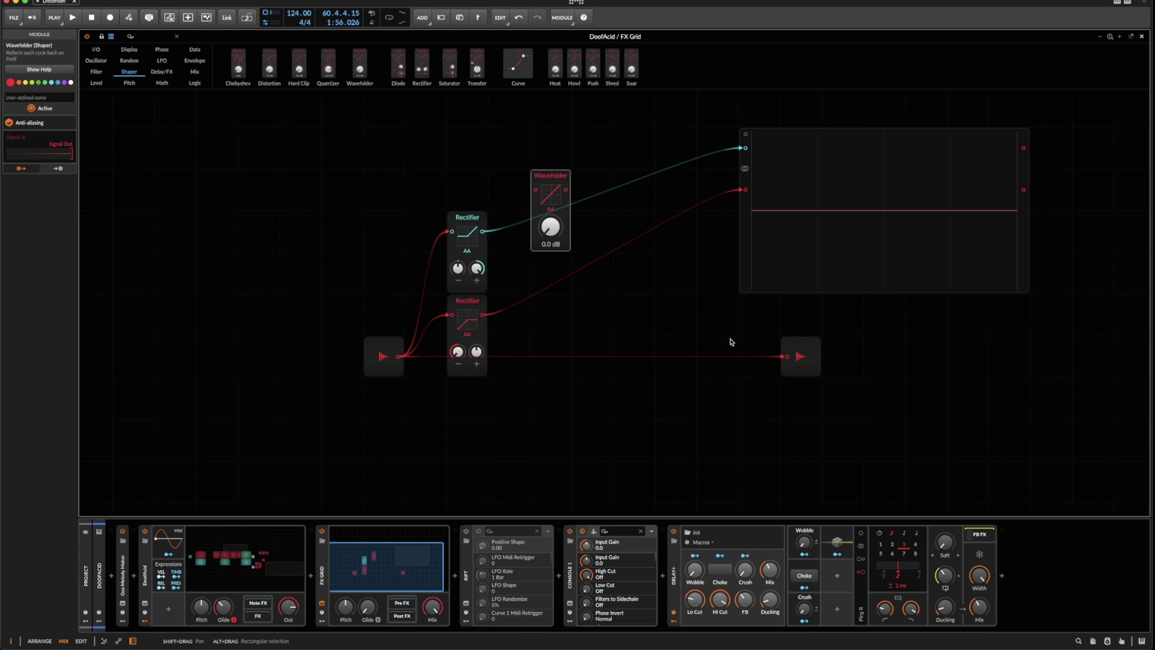
Insert a Modulator Out module and place it above the Wavefolder
right_click(466, 137)
mouse_move(521, 168)
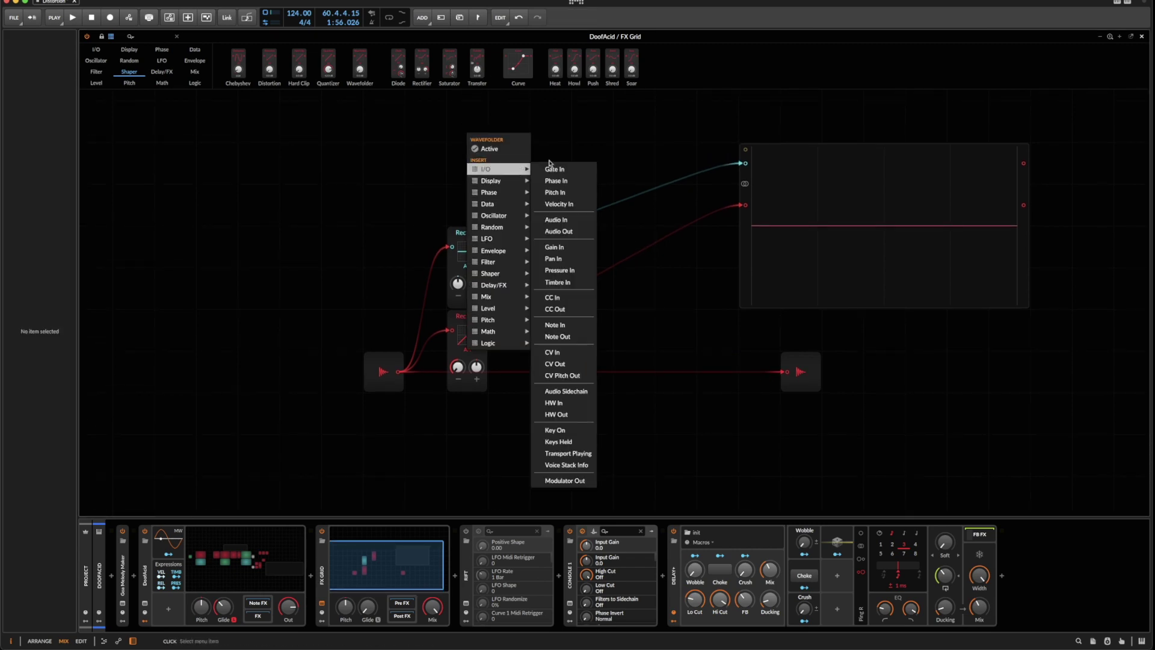
left_click(564, 480)
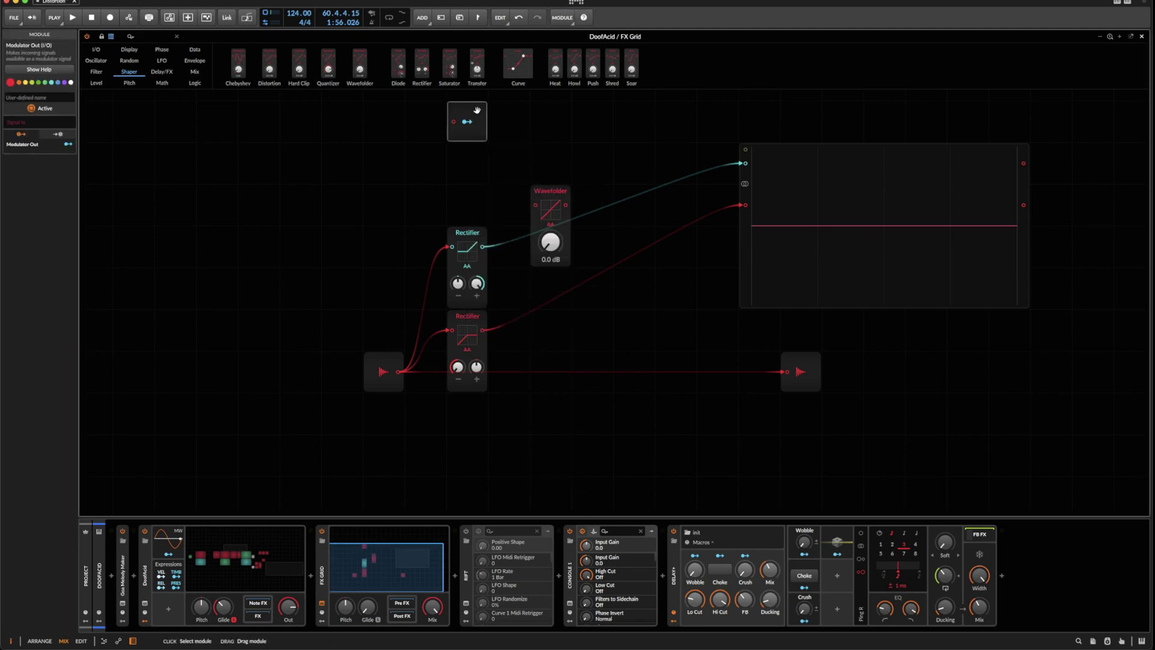
left_click_drag(475, 108, 559, 108)
Insert a Value module and place it directly before the Modulator Out
right_click(463, 123)
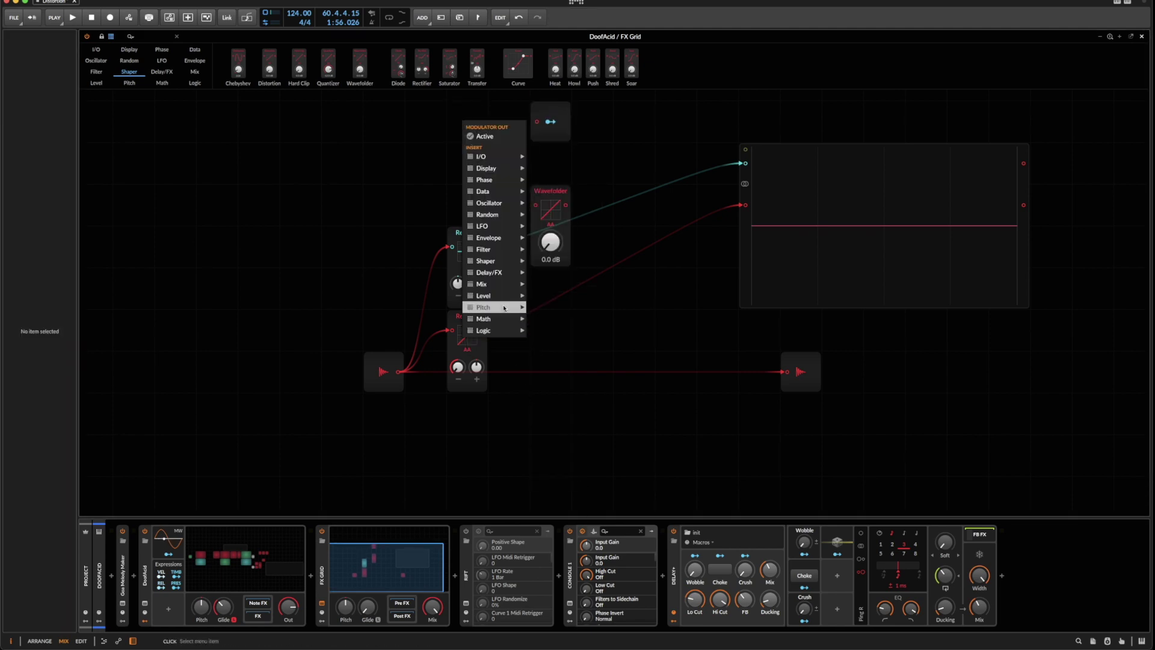
mouse_move(502, 294)
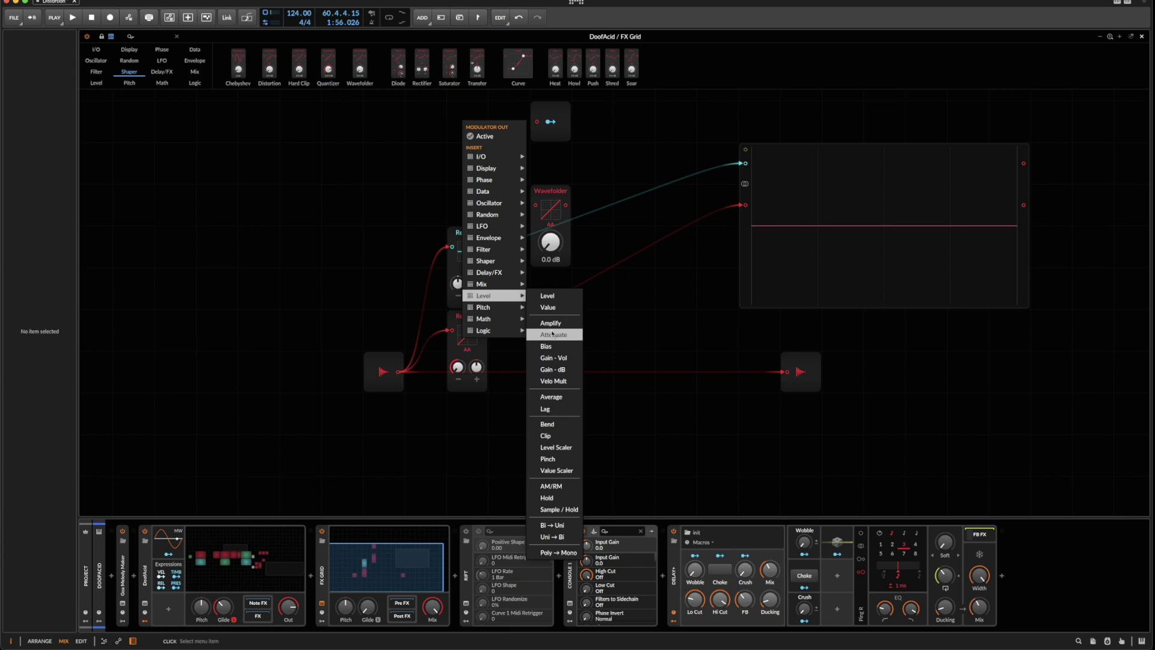
left_click(548, 307)
left_click_drag(469, 106, 511, 106)
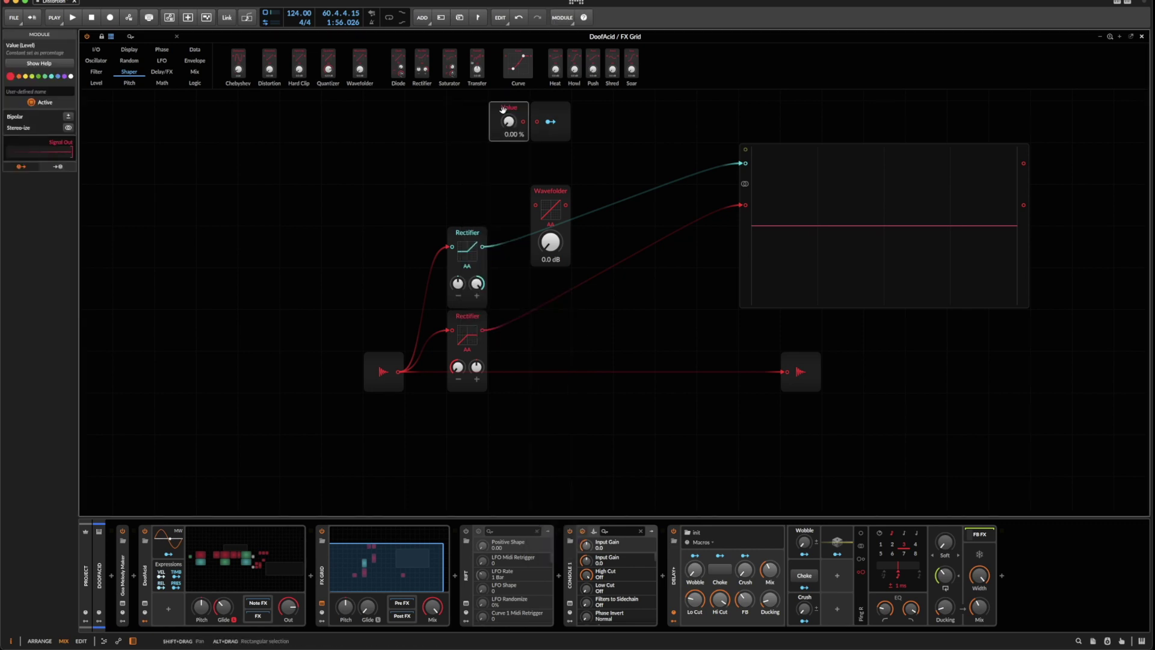
Insert a Gain - dB module right after the Wavefolder and connect the Wavefolder's output to its signal input
right_click(612, 168)
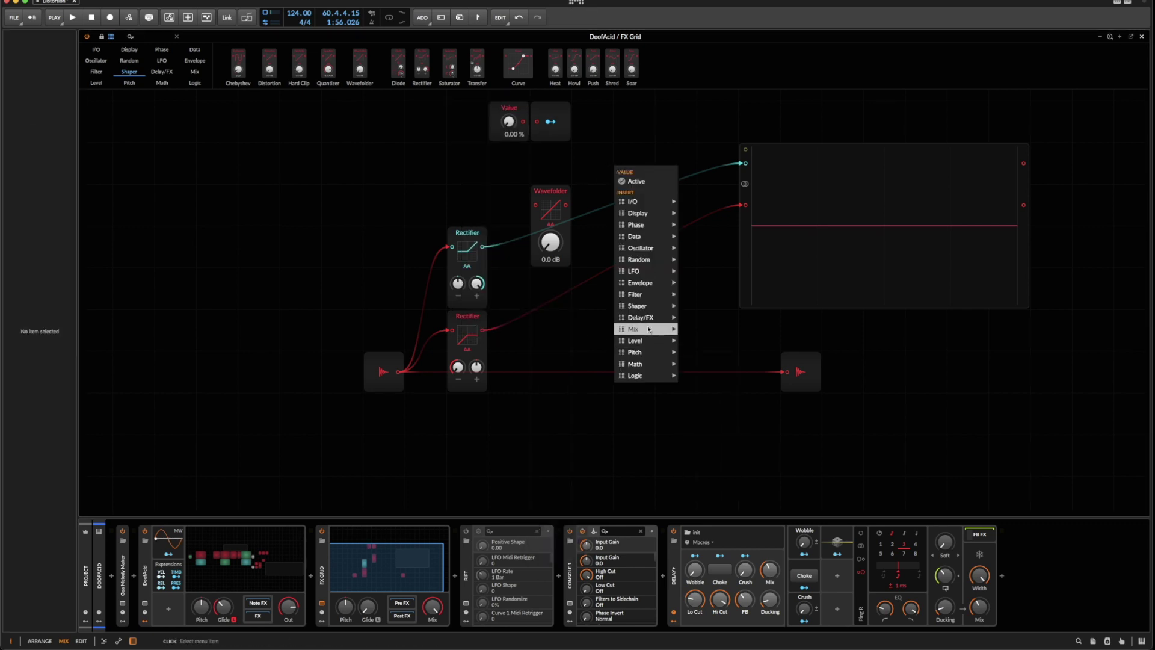
mouse_move(644, 317)
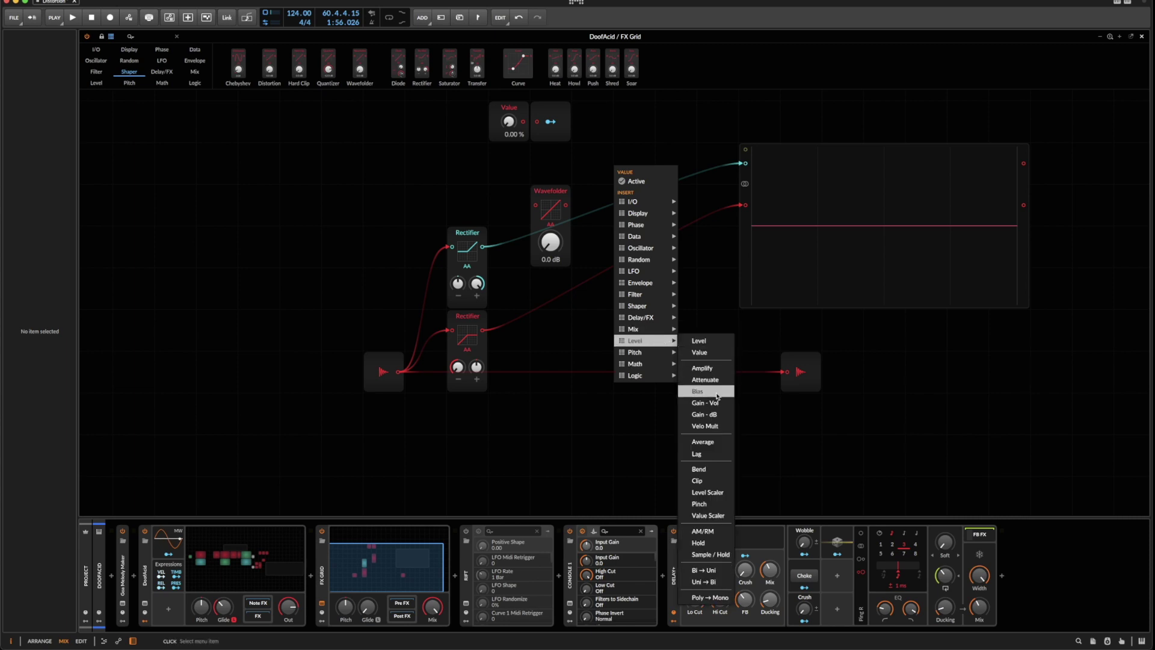
left_click(692, 415)
left_click_drag(633, 151, 591, 193)
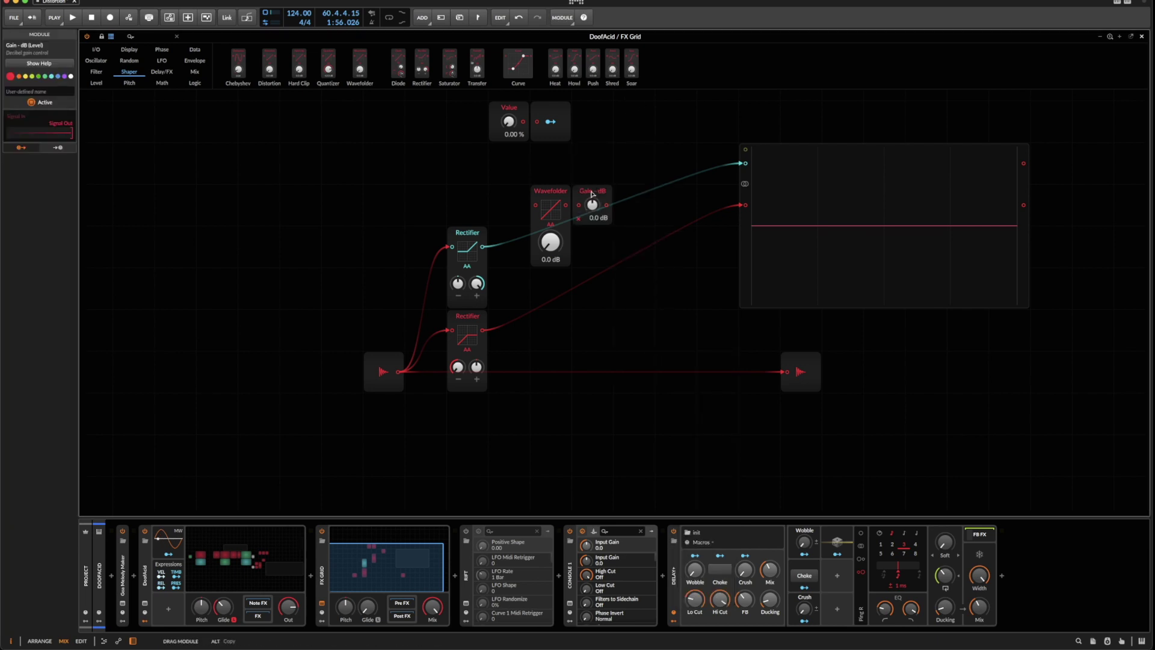
left_click_drag(550, 242, 550, 223)
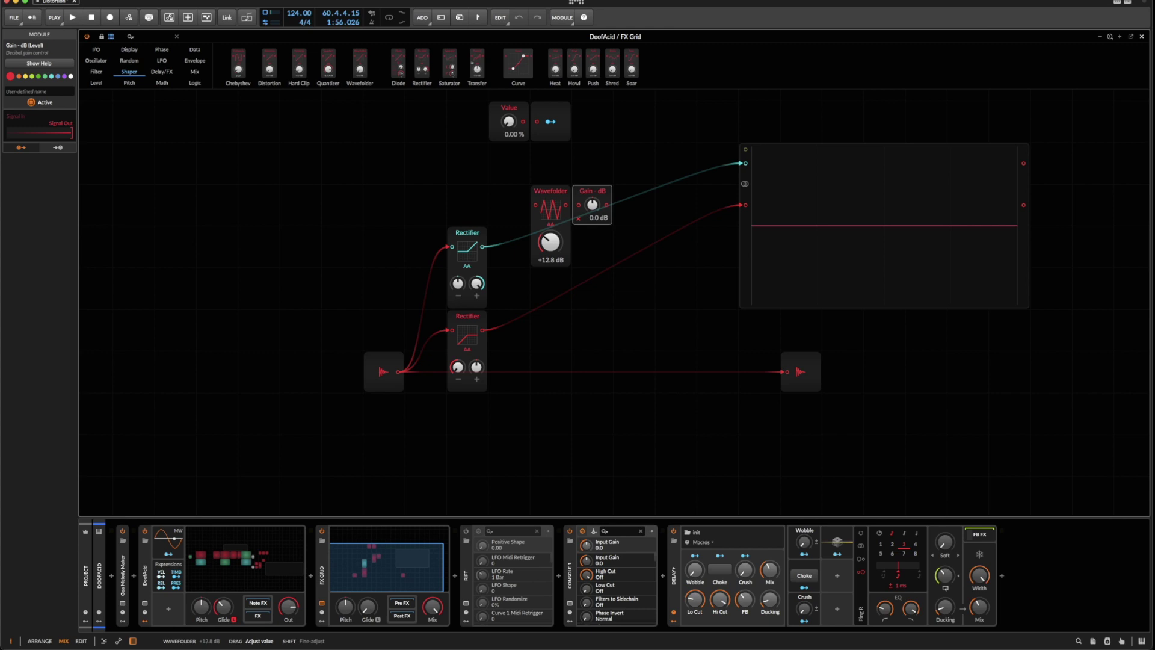
double_click(550, 242)
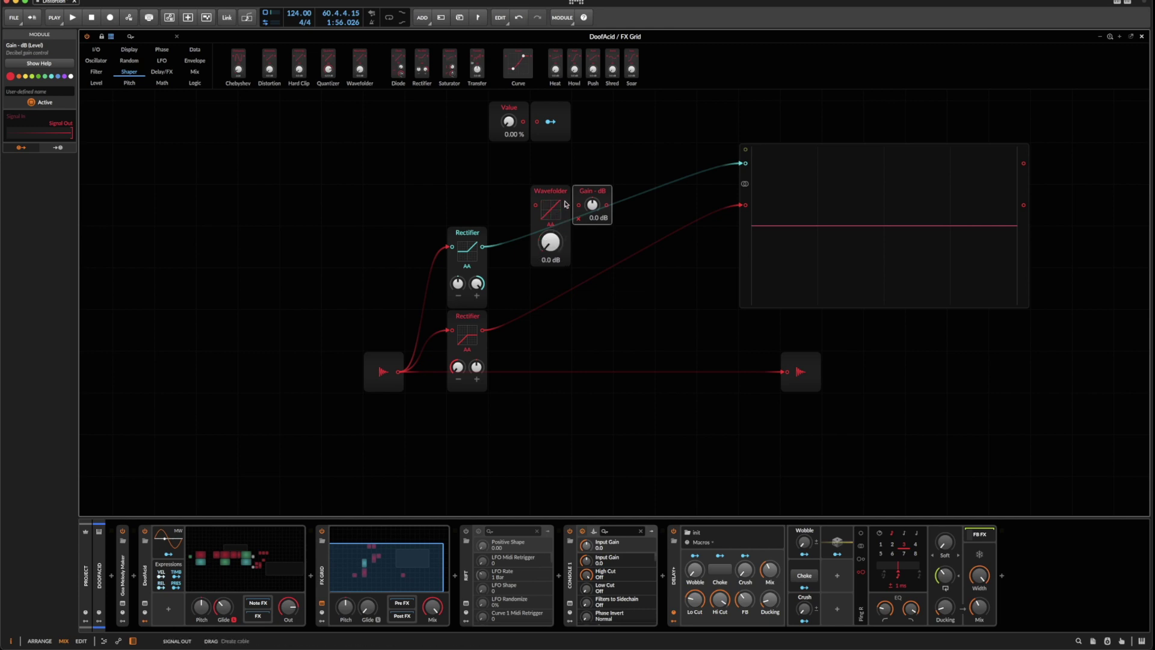
left_click_drag(565, 208, 579, 206)
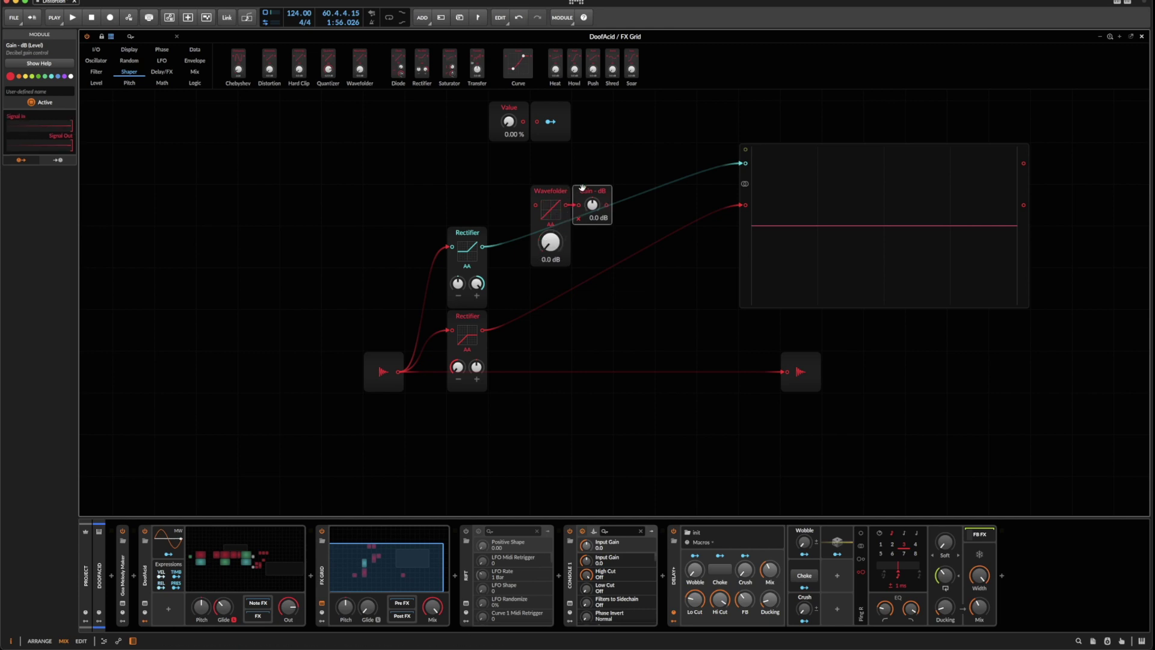
Move the Wavefolder and Gain - dB modules together level with the upper Rectifier and color both turquoise
left_click(551, 211, "shift")
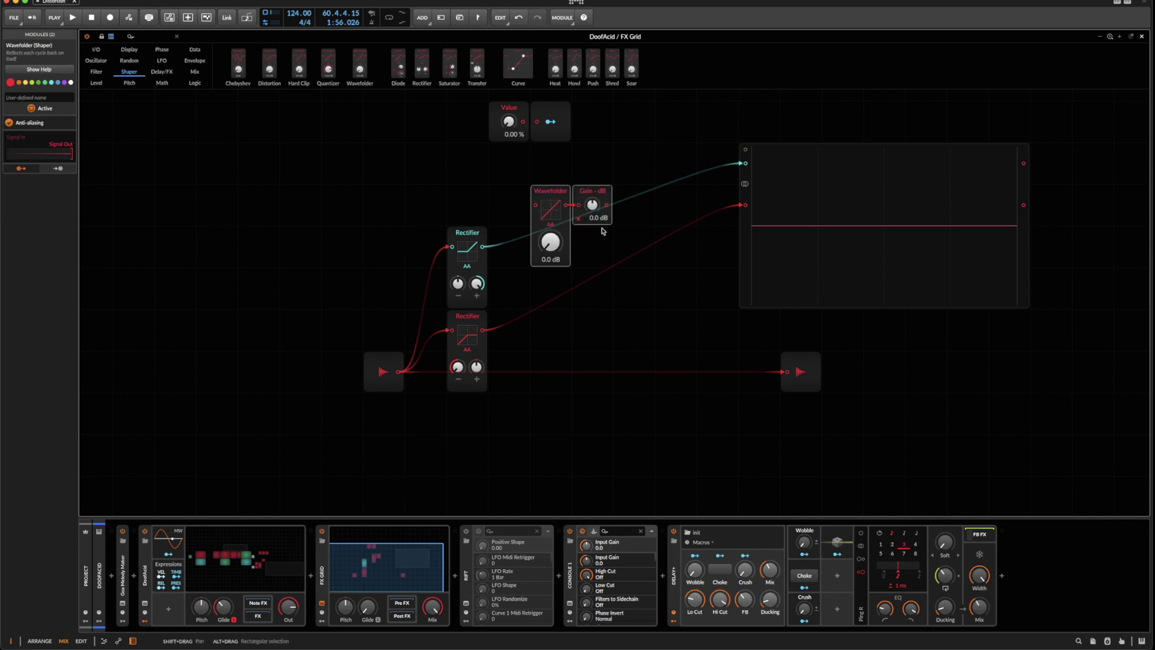
left_click_drag(552, 192, 554, 237)
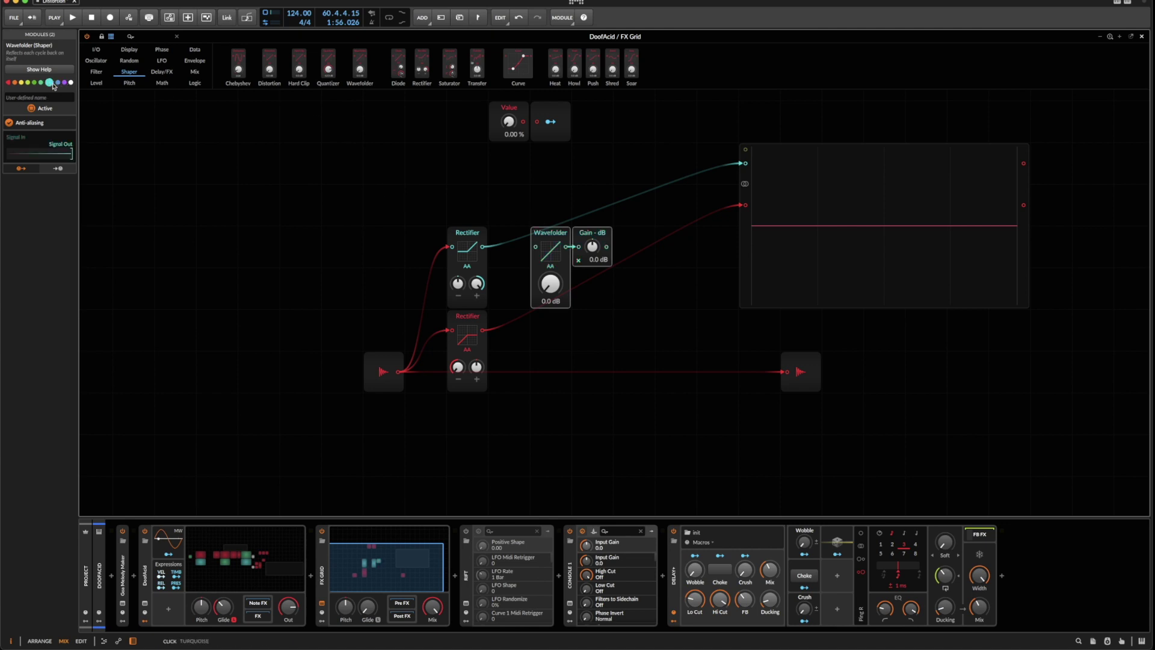
Map the Modulator Out to lower the Gain - dB module by about 25 dB and raise the Wavefolder's drive by 40 dB
left_click_drag(533, 270, 534, 234)
left_click_drag(550, 121, 593, 245)
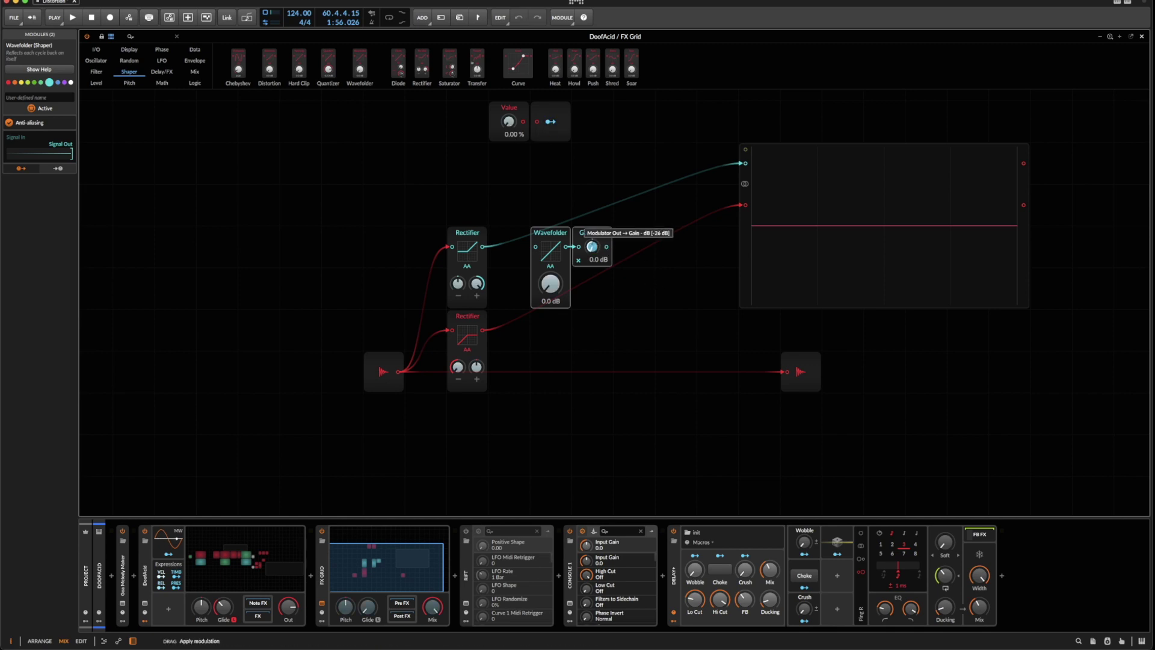
left_click_drag(593, 246, 549, 283)
Route the upper Rectifier's output into the Wavefolder and the Gain - dB output into the oscilloscope's first signal input
left_click_drag(483, 246, 535, 247)
left_click_drag(606, 246, 746, 171)
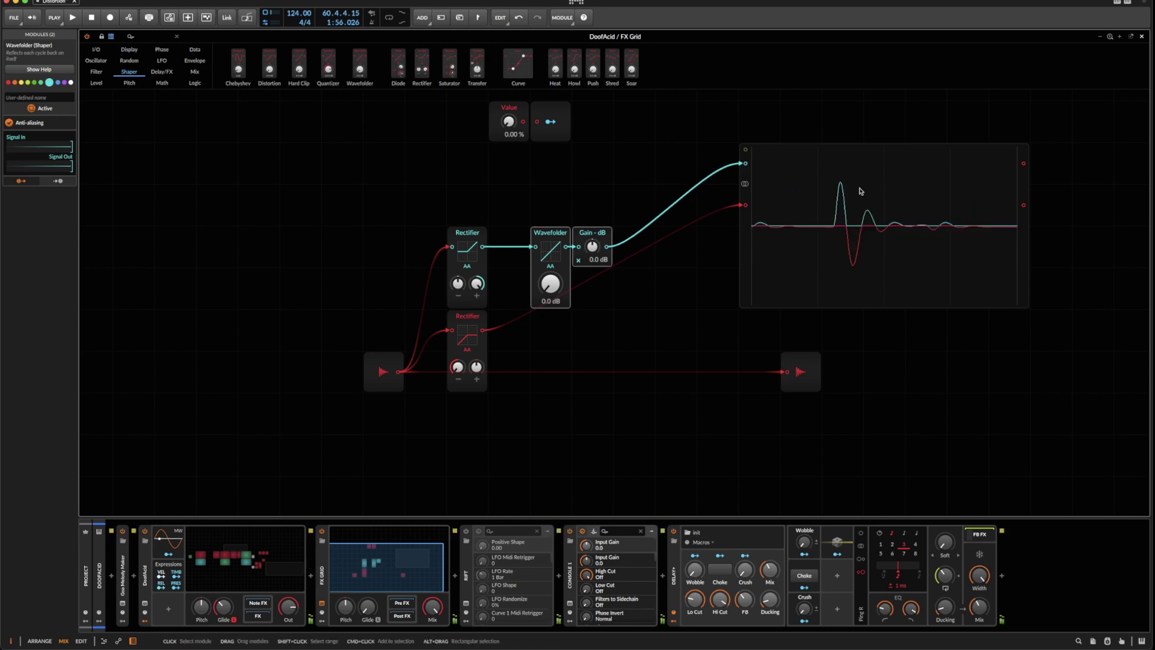
Connect the Value module to the Modulator Out and place both directly above the Wavefolder and Gain - dB modules
left_click(464, 116)
left_click(499, 108)
left_click_drag(498, 106, 551, 148)
key("super+z")
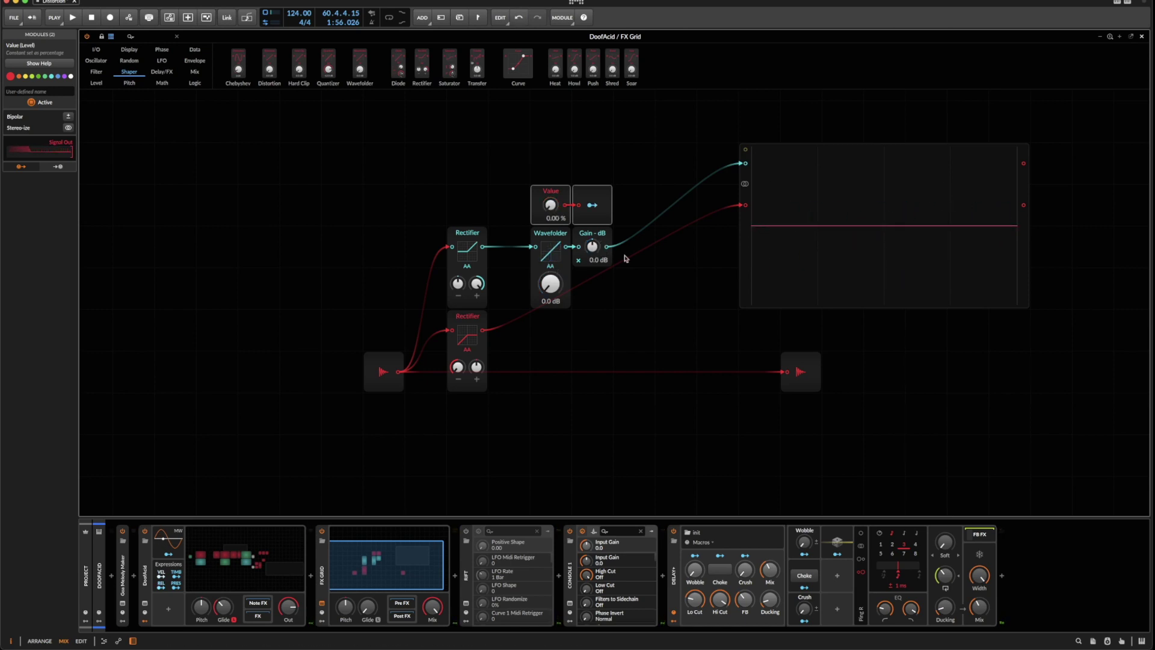
Duplicate the Value, Modulator Out, Wavefolder and Gain - dB modules and place the copies beside the lower Rectifier
left_click(466, 337)
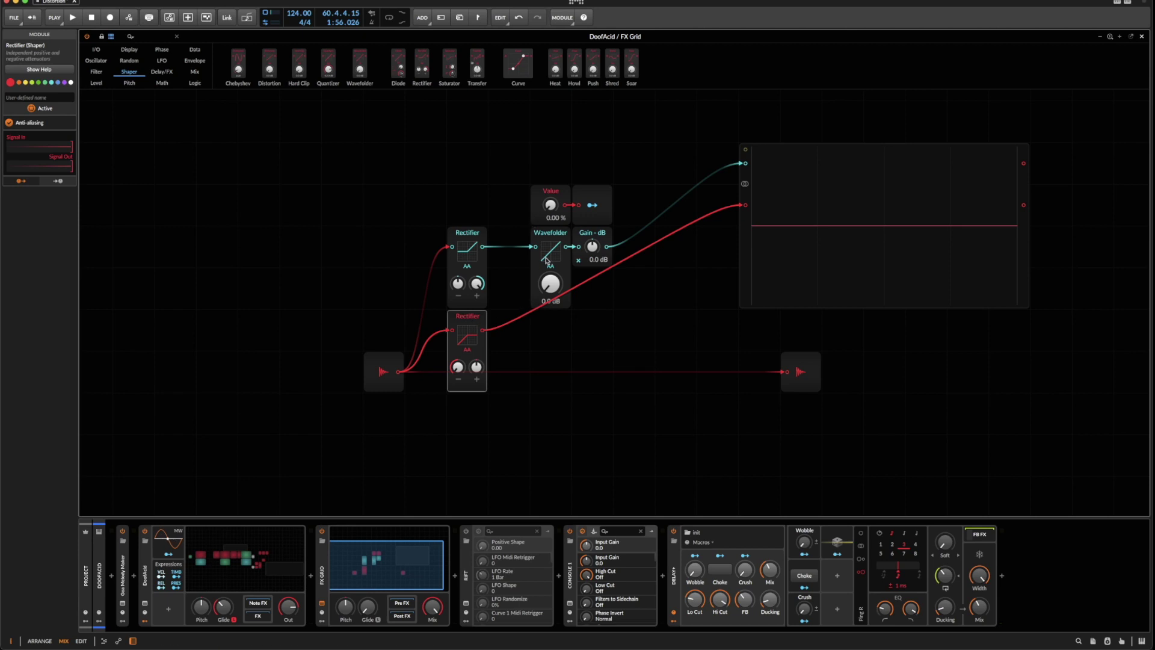
left_click_drag(525, 157, 621, 239)
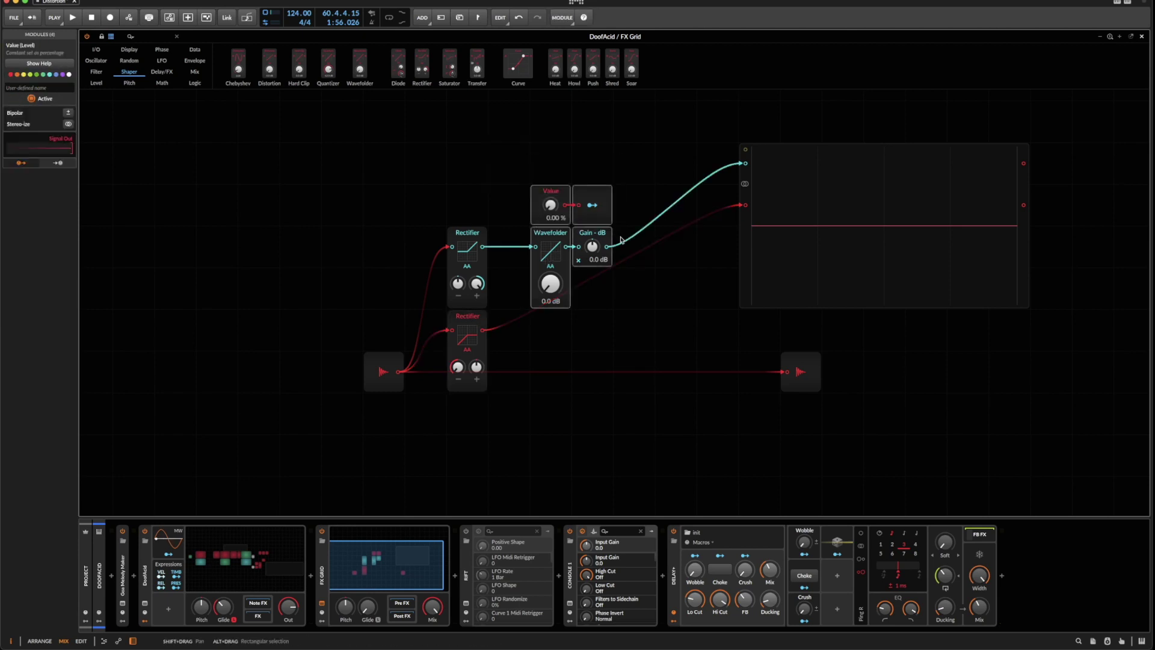
key("ctrl+d")
left_click_drag(536, 370, 413, 219)
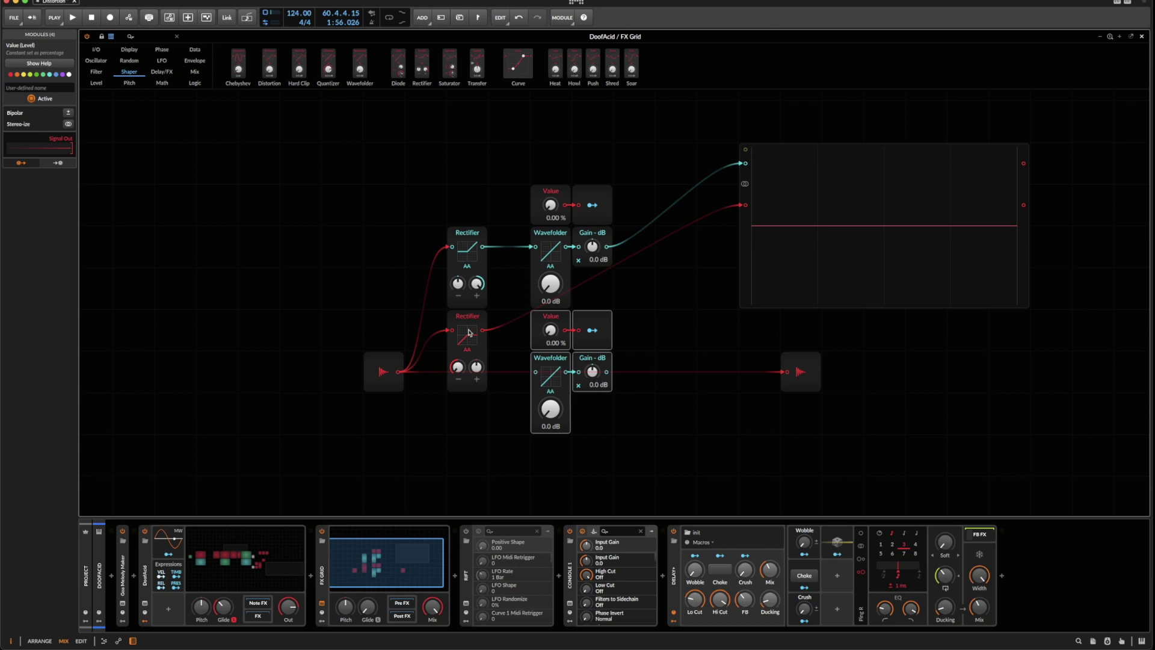
Color the duplicated modules red and connect the lower Rectifier's output to the duplicated Wavefolder's input
left_click(12, 76)
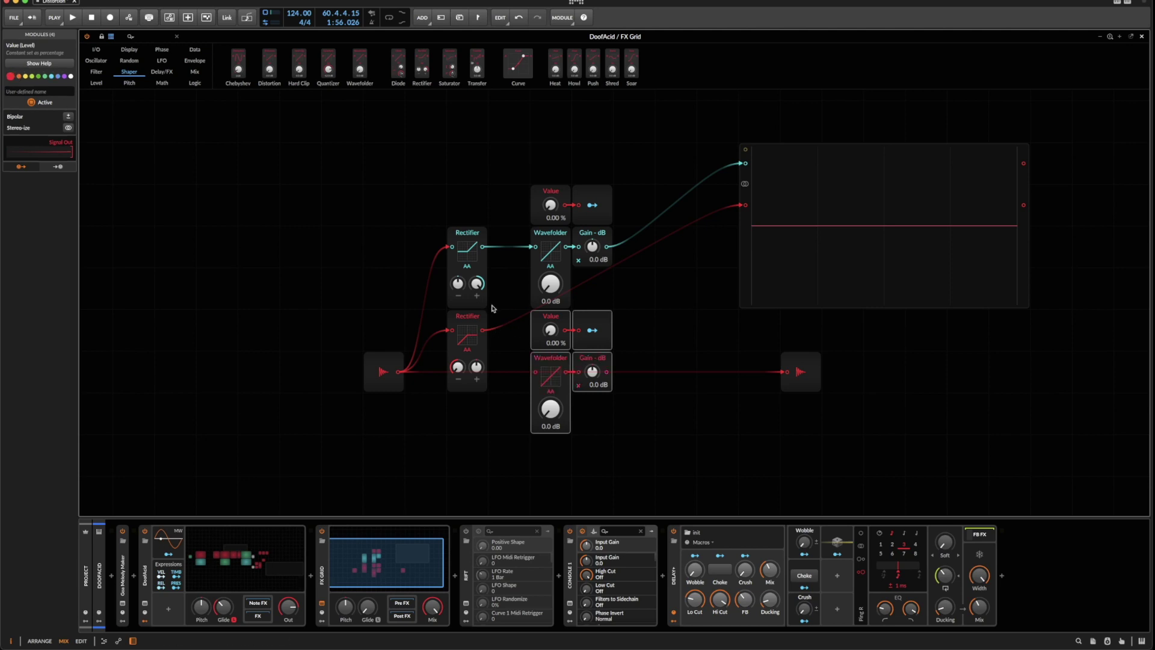
left_click_drag(483, 330, 534, 371)
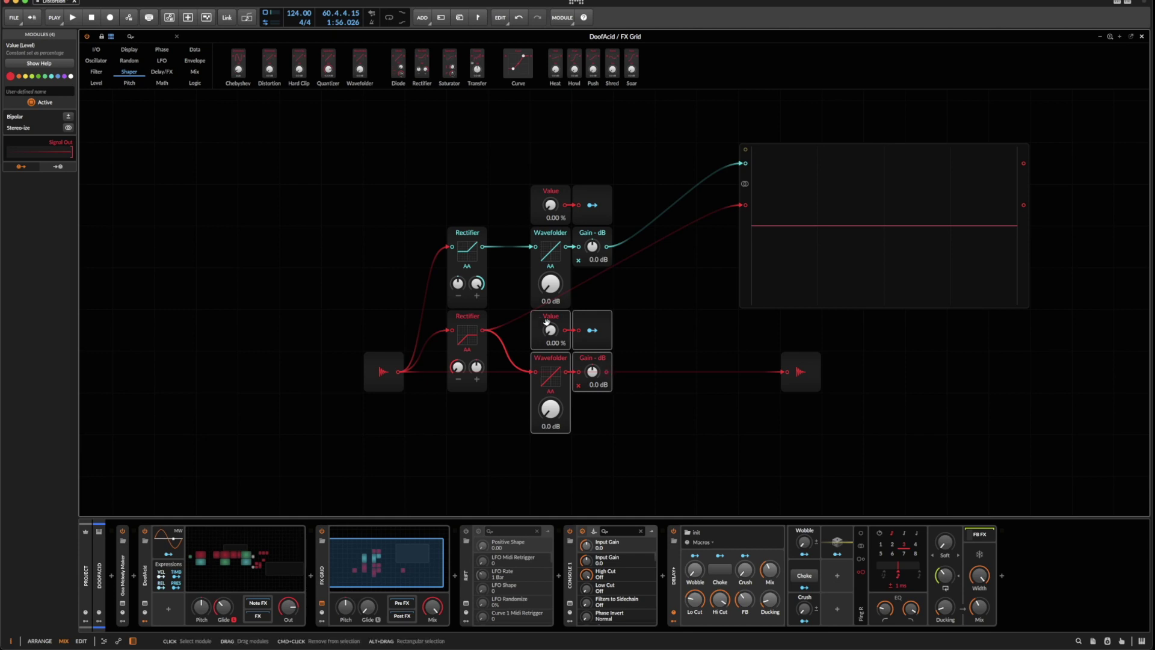
Insert a Sum module before the audio output and connect the upper and lower Gain - dB outputs to its first two inputs
right_click(662, 278)
left_click(521, 149)
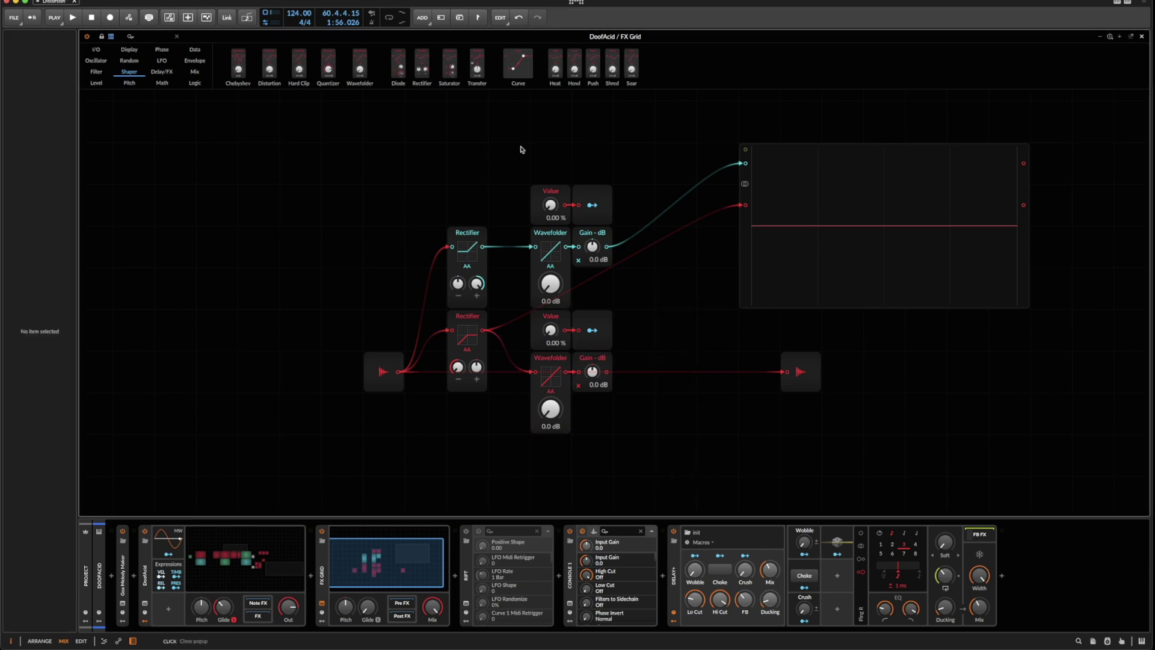
left_click(195, 82)
left_click(195, 72)
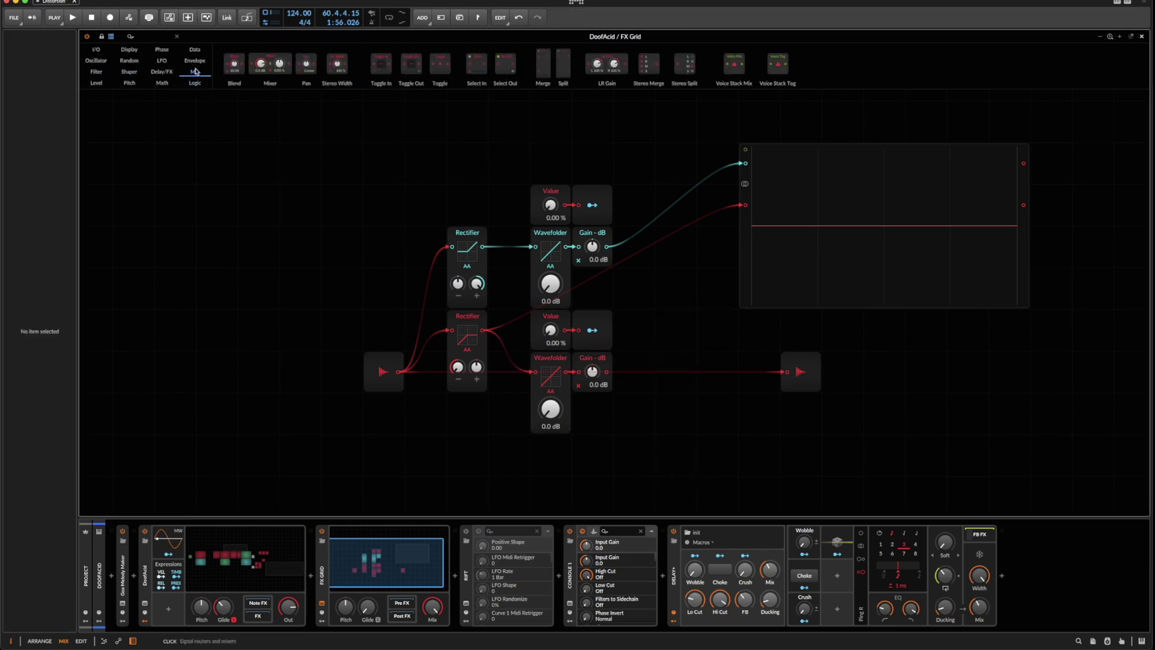
left_click(163, 83)
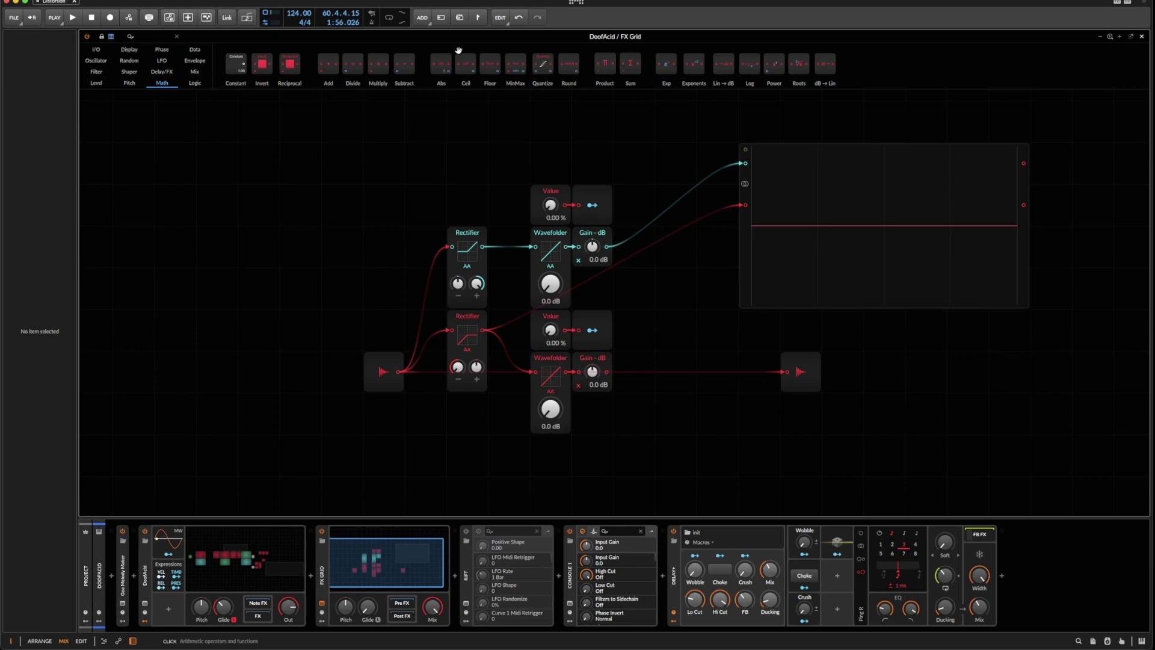
left_click_drag(631, 63, 710, 335)
left_click_drag(607, 246, 605, 381)
mouse_move(726, 354)
left_mouse_down()
mouse_move(726, 396)
mouse_move(728, 374)
left_mouse_up()
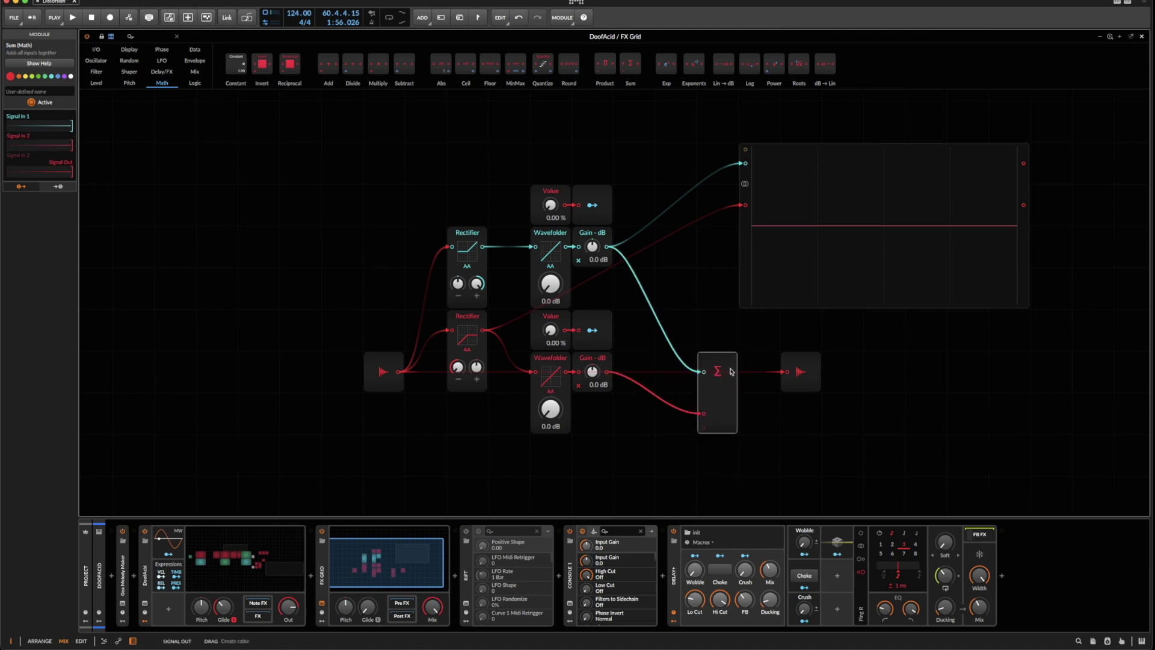
Insert a Blend module between the Sum and the audio output and set it fully to In 2
left_click(785, 374, "shift")
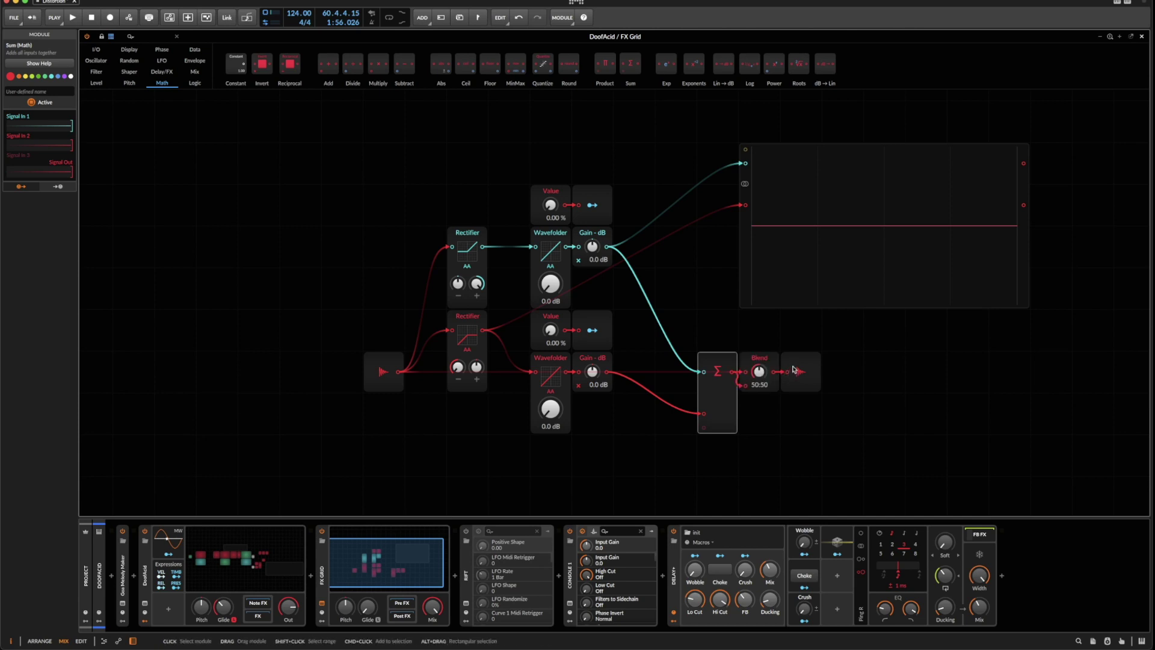
left_click_drag(759, 371, 759, 368)
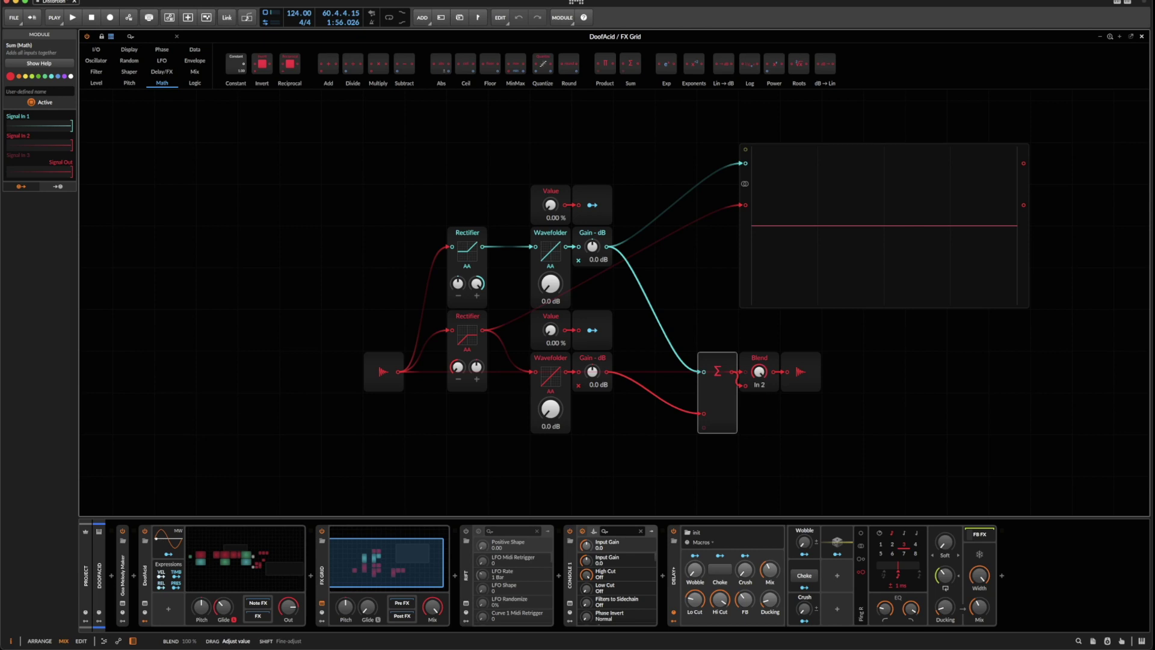
left_click_drag(759, 368, 759, 368)
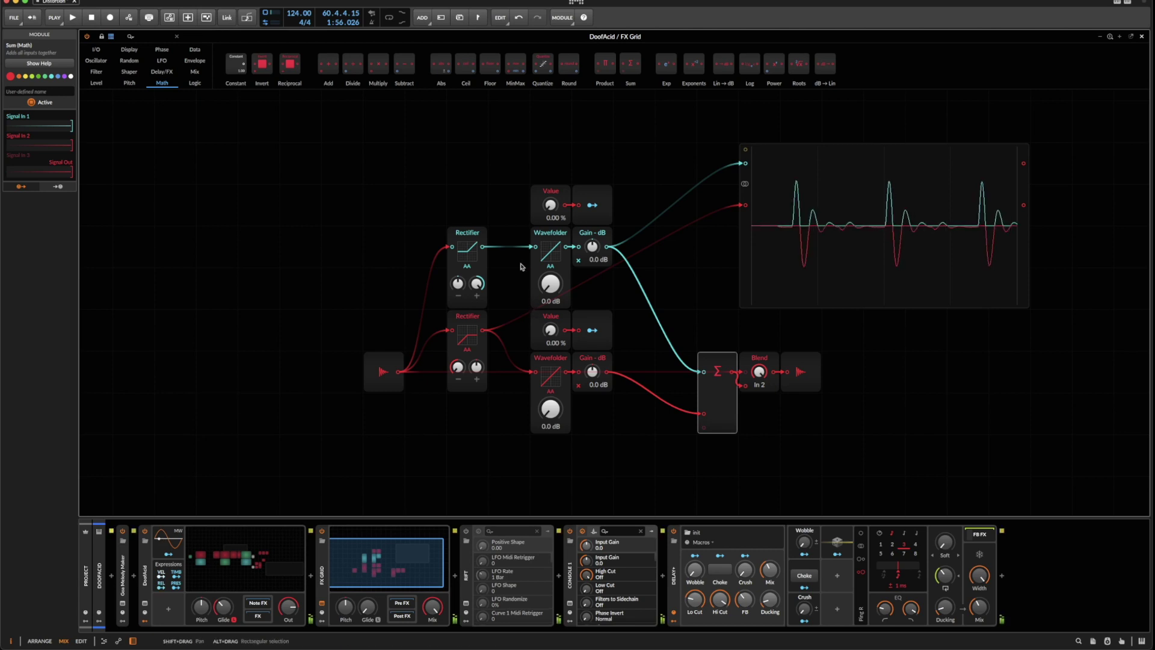
Try out the wavefolding amount in both branches, raising the lower branch's Value to 76.0 %
mouse_move(551, 218)
left_mouse_down()
mouse_move(550, 168)
mouse_move(550, 217)
left_mouse_up()
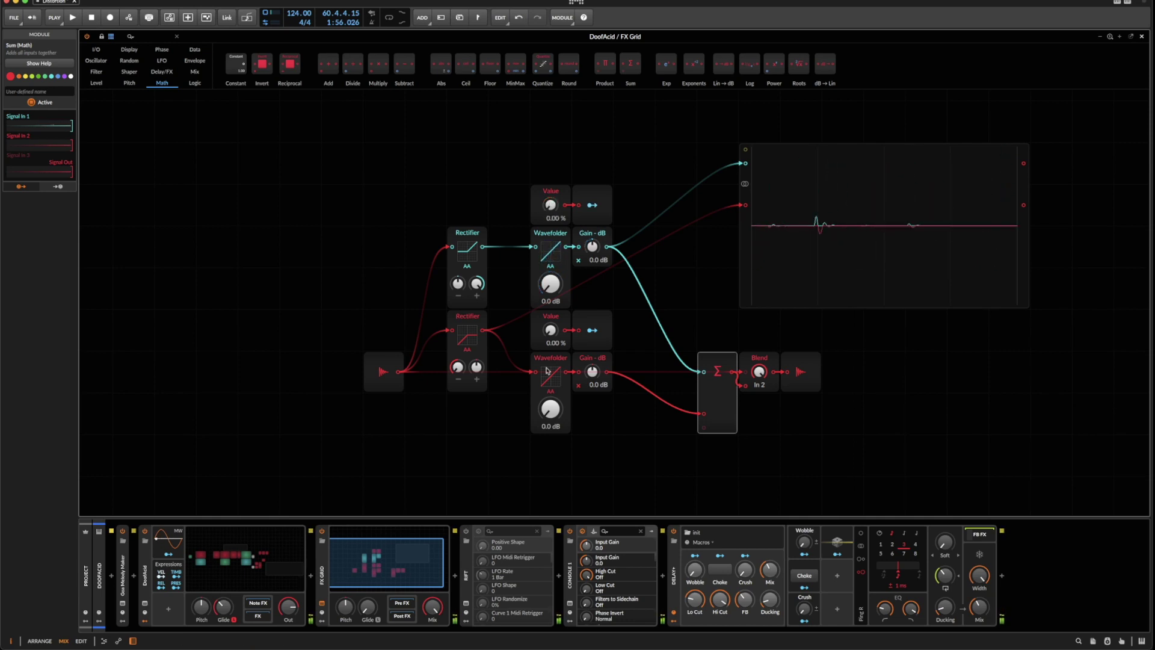
left_click_drag(550, 329, 550, 318)
mouse_move(549, 330)
left_mouse_down()
mouse_move(550, 300)
mouse_move(550, 315)
left_mouse_up()
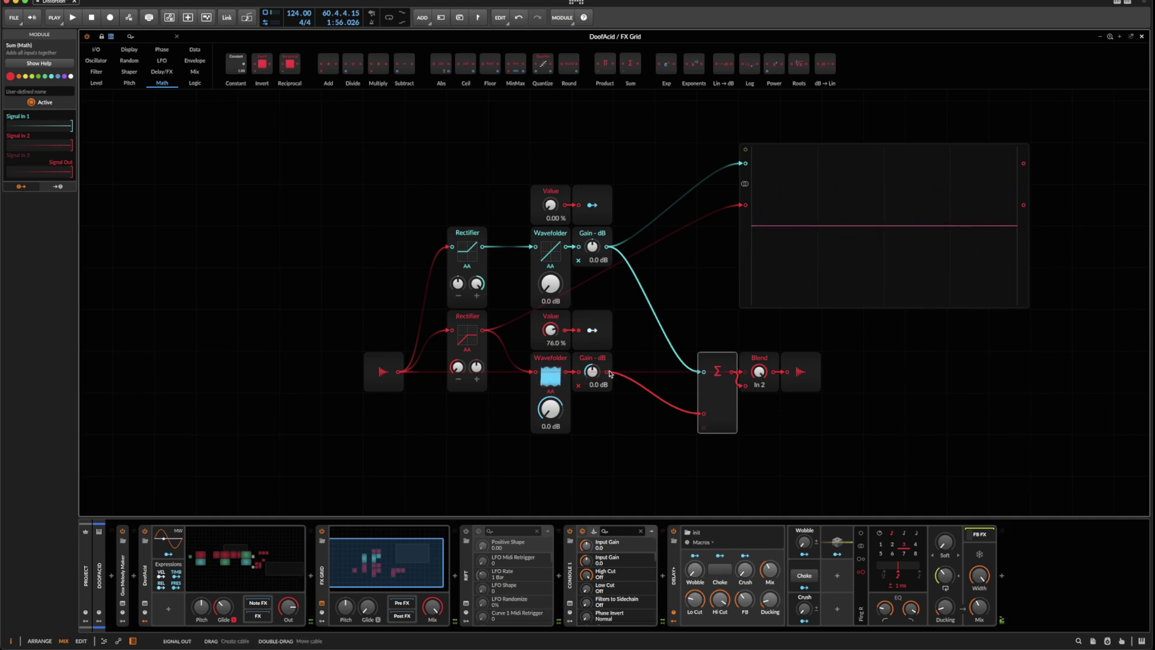
Connect the lower Gain - dB output to the oscilloscope's second signal input and set the lower Value to 0 %
left_click_drag(607, 372, 745, 204)
left_click_drag(551, 330, 550, 421)
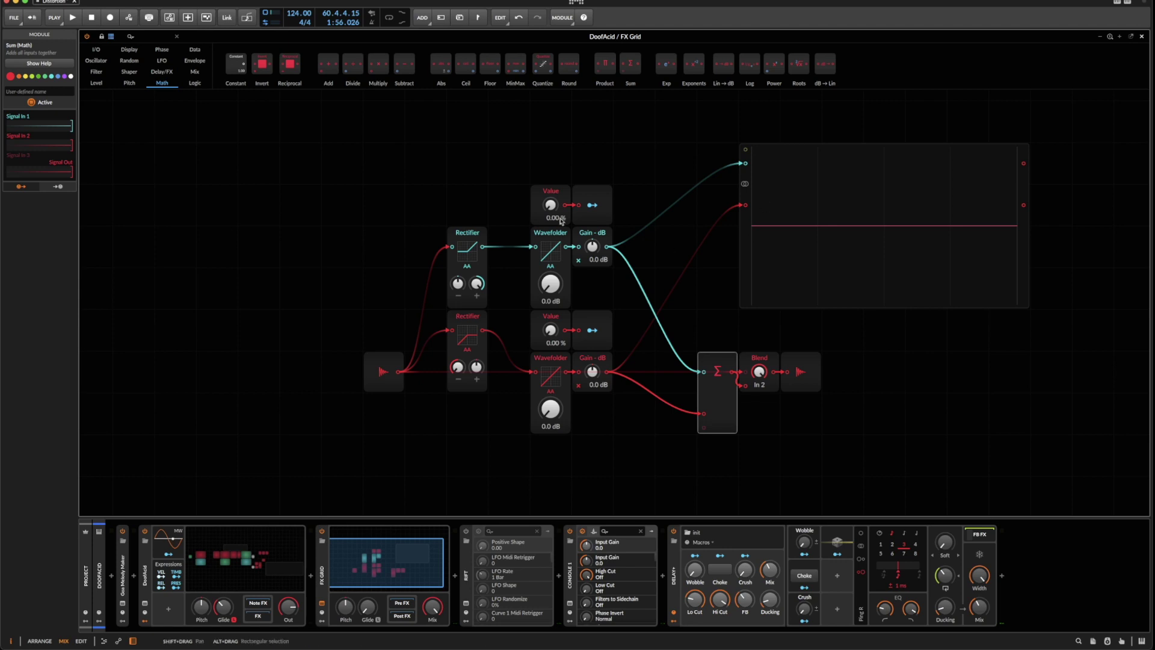
Rename the upper Value module WFolder+ and the lower Value module WFolder-
left_click(551, 192)
left_click(27, 92)
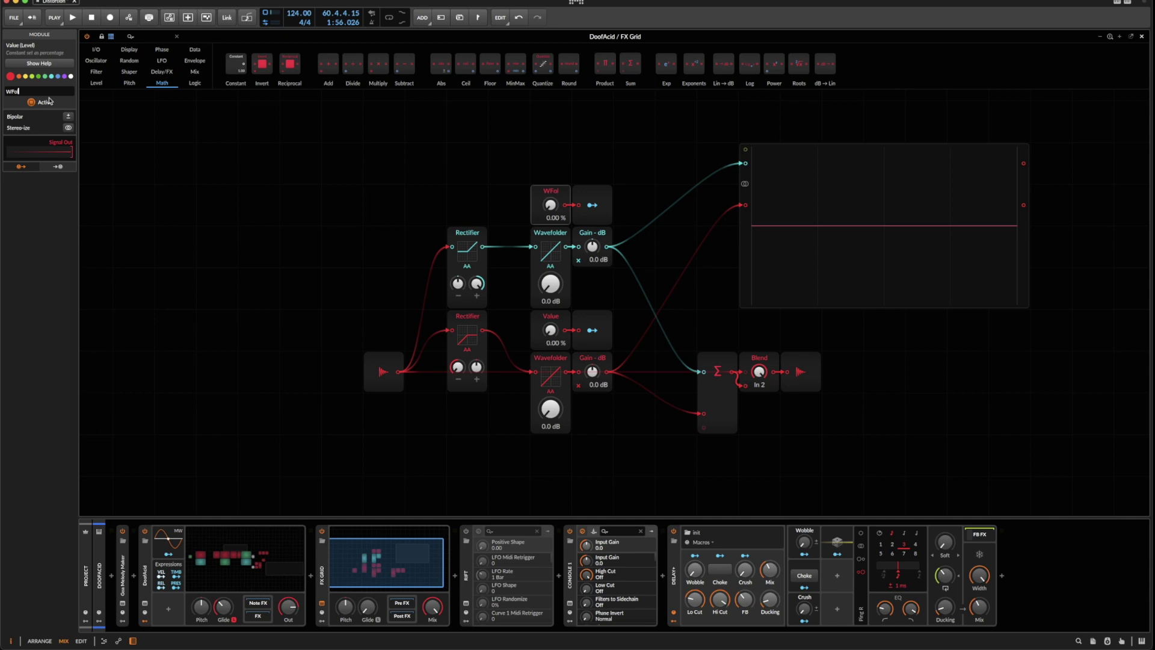
key("Tab")
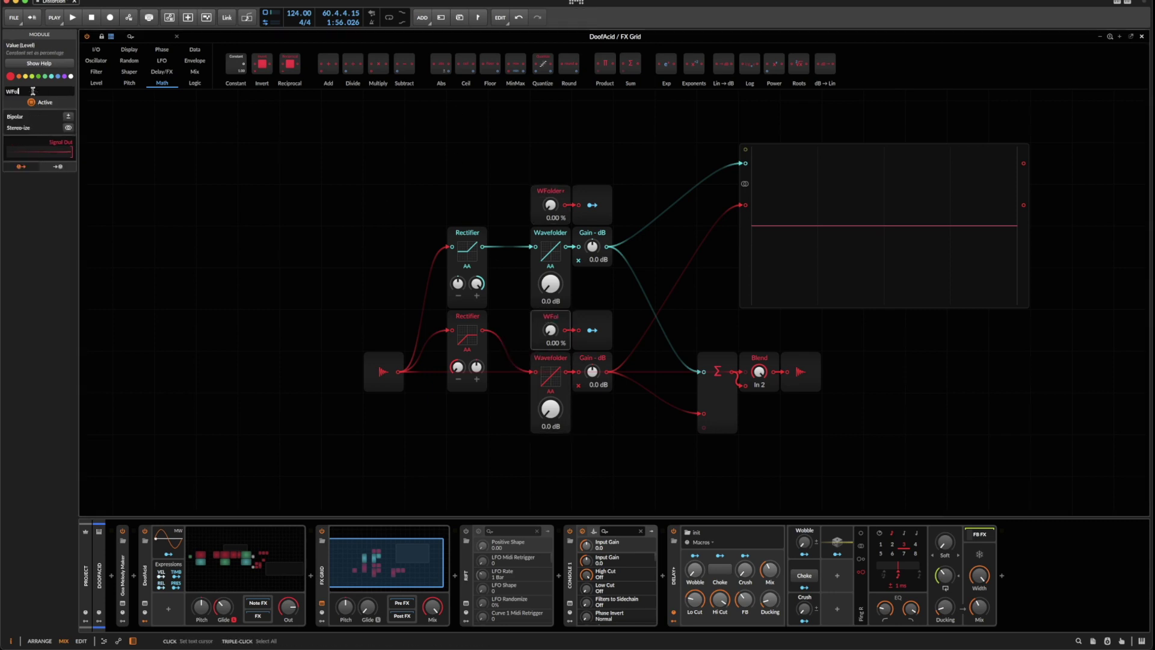
Move the oscilloscope one grid column to the right, away from the distortion modules
left_click_drag(749, 222, 792, 222)
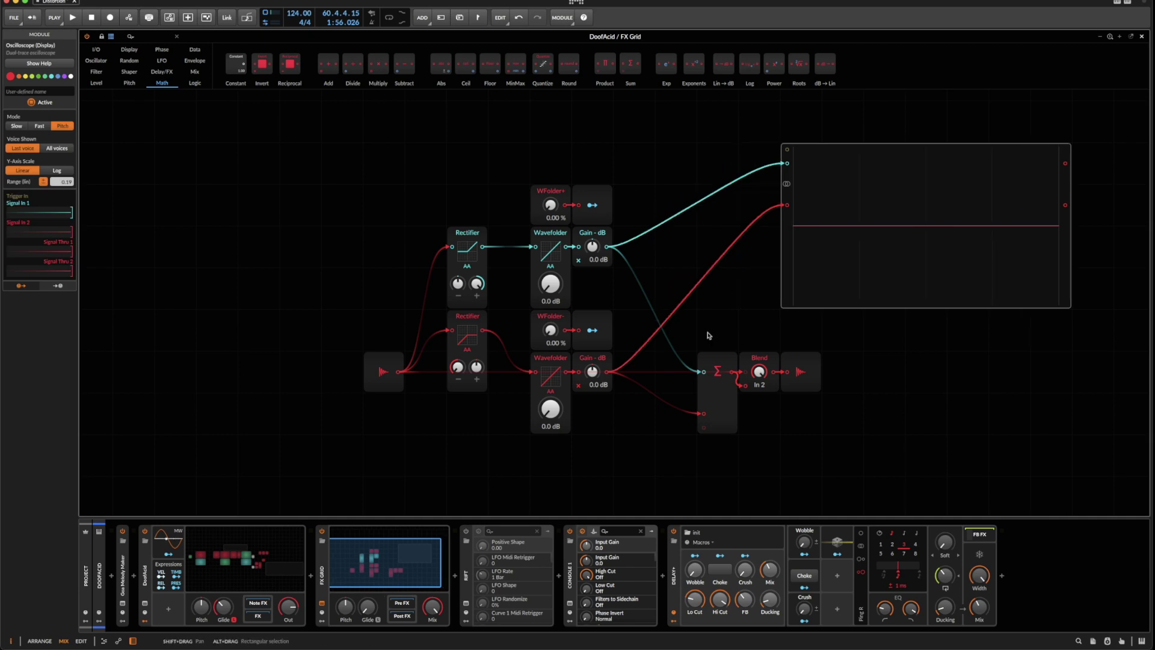
left_click_drag(506, 185, 563, 409)
left_click(632, 415)
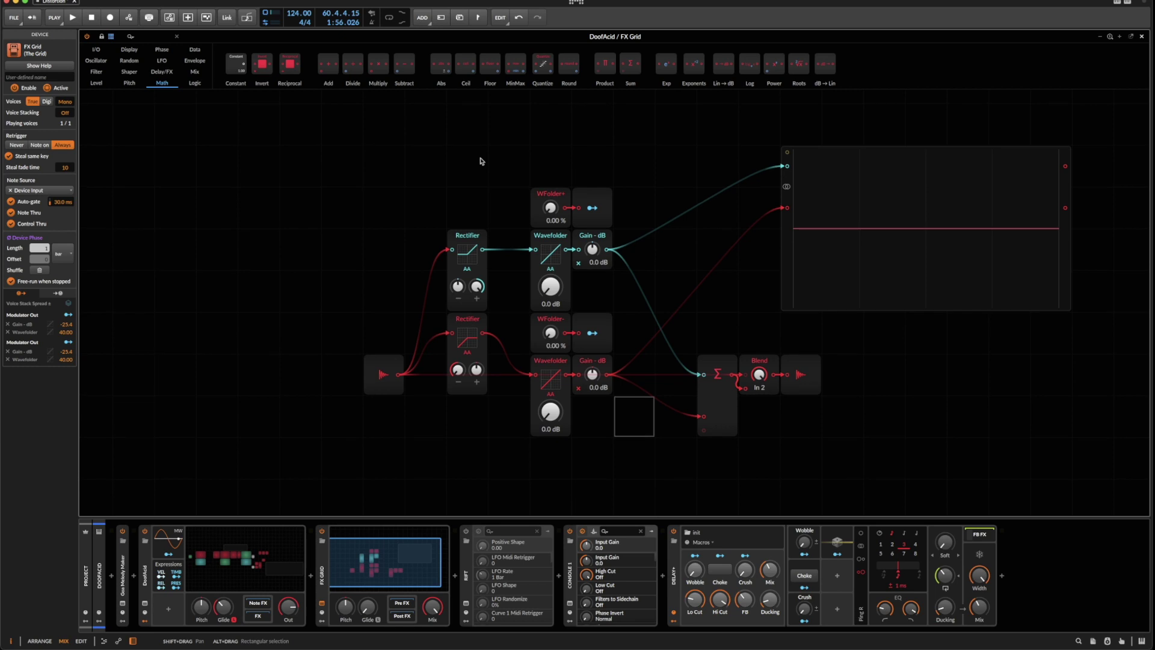
Duplicate the WFolder+ and Modulator Out pair directly above the original and rename the copied Value module WFolder
left_click_drag(479, 170, 659, 216)
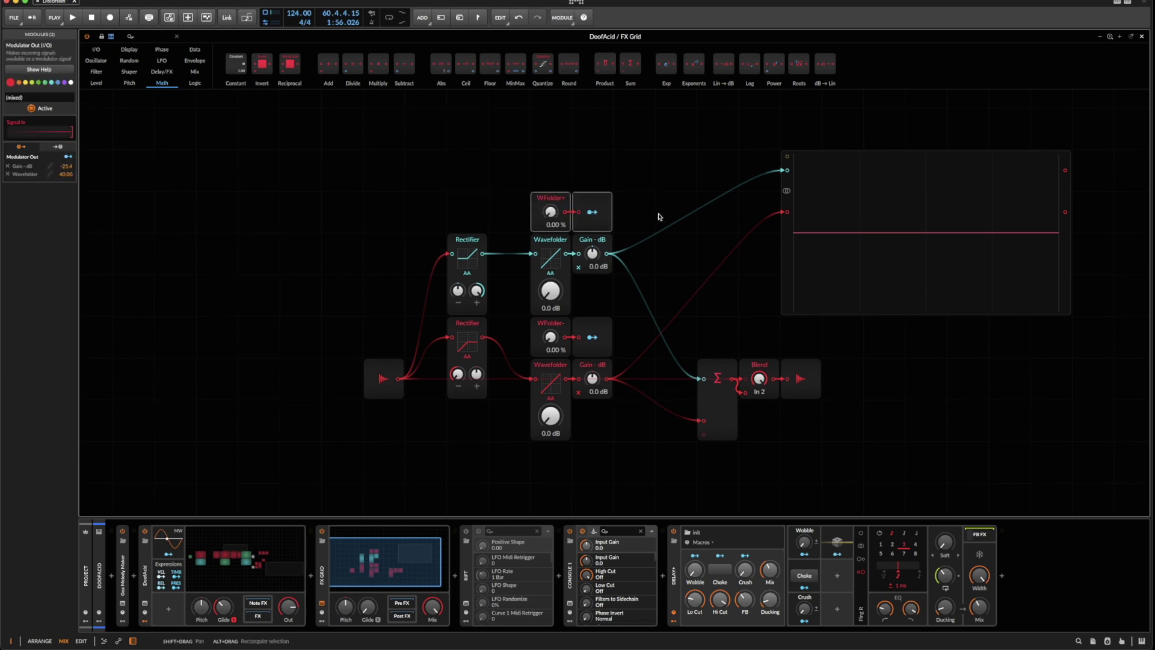
left_click_drag(557, 224, 557, 182)
left_click(559, 178)
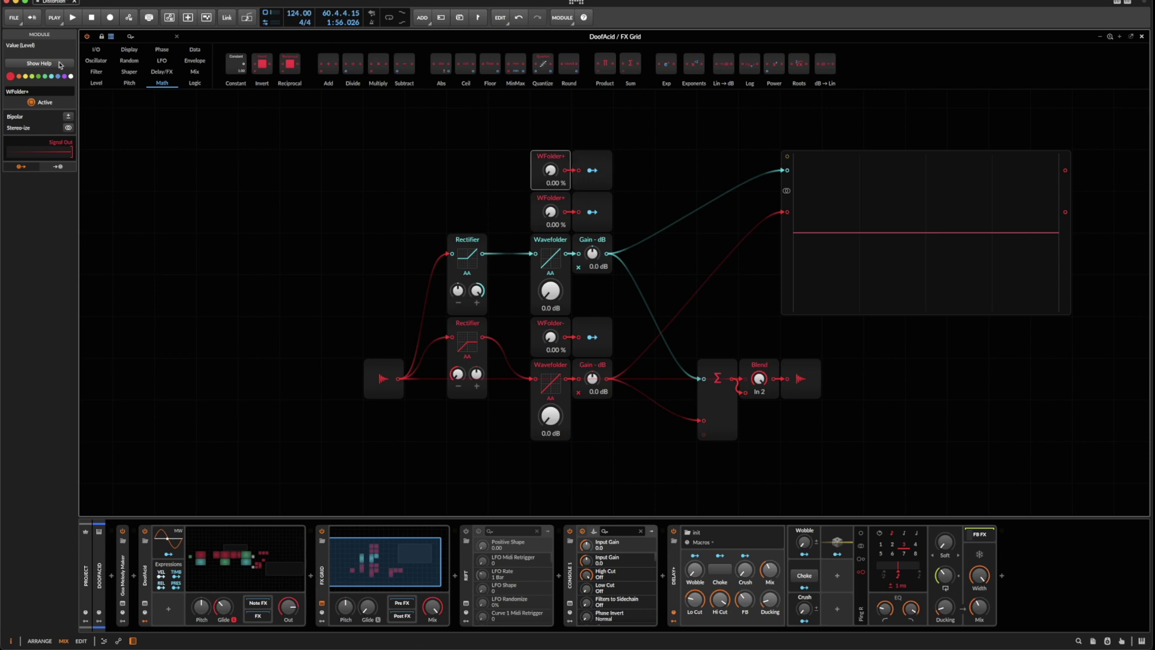
left_click(39, 91)
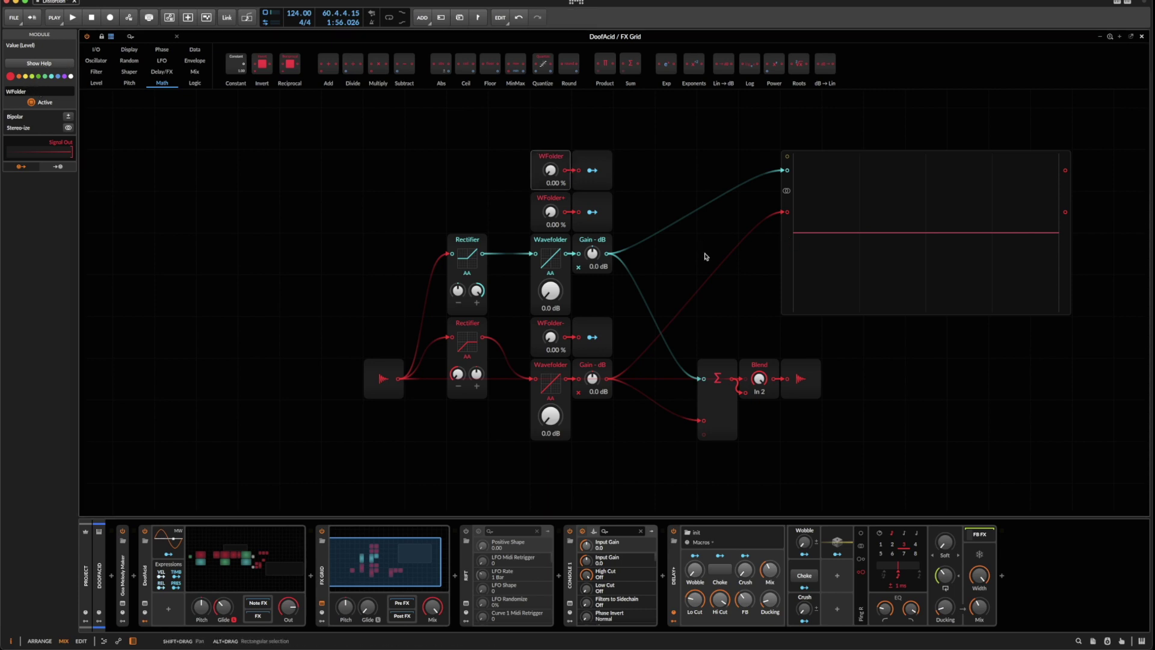
Map the top Modulator Out to both the WFolder+ and WFolder- values with a modulation amount of 1.000
left_click_drag(592, 171, 550, 212)
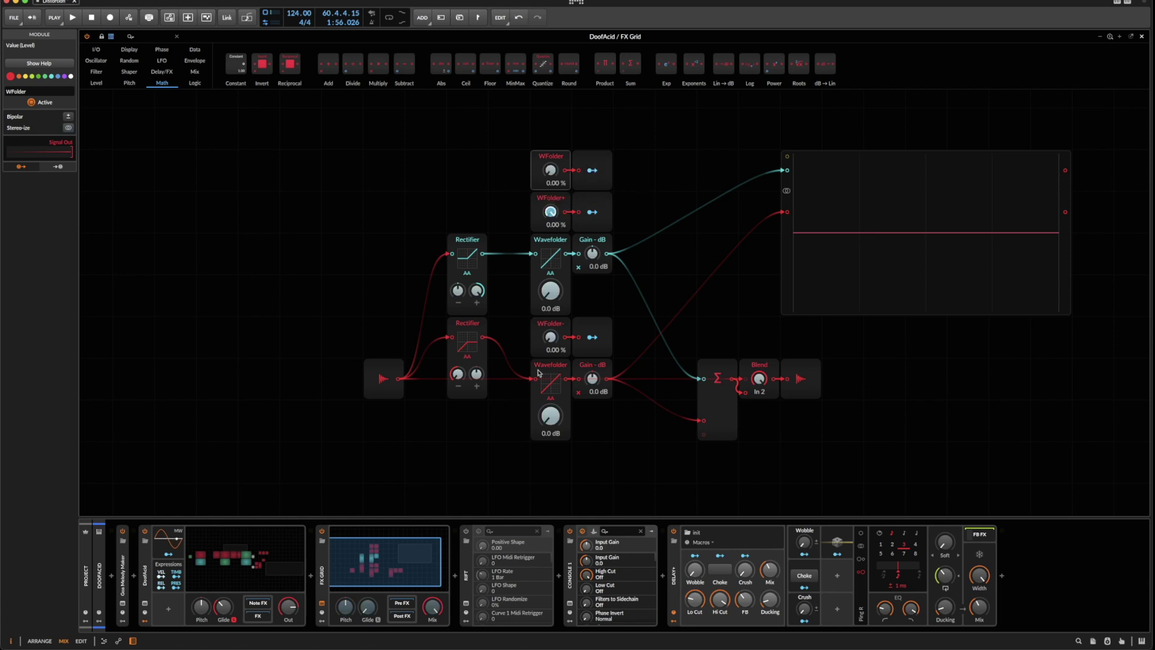
left_click_drag(592, 170, 550, 337)
mouse_move(559, 179)
left_mouse_down()
mouse_move(560, 131)
mouse_move(560, 178)
left_mouse_up()
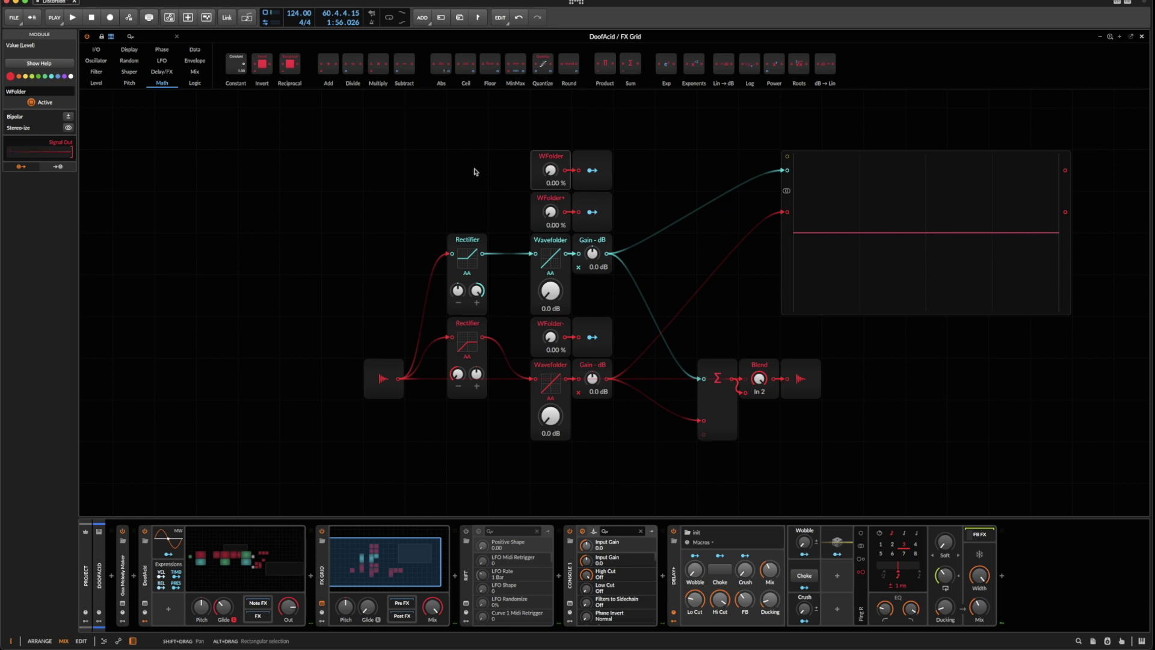
Move both Rectifiers together one grid column to the left to make room before the Wavefolders
left_click_drag(464, 180, 451, 391)
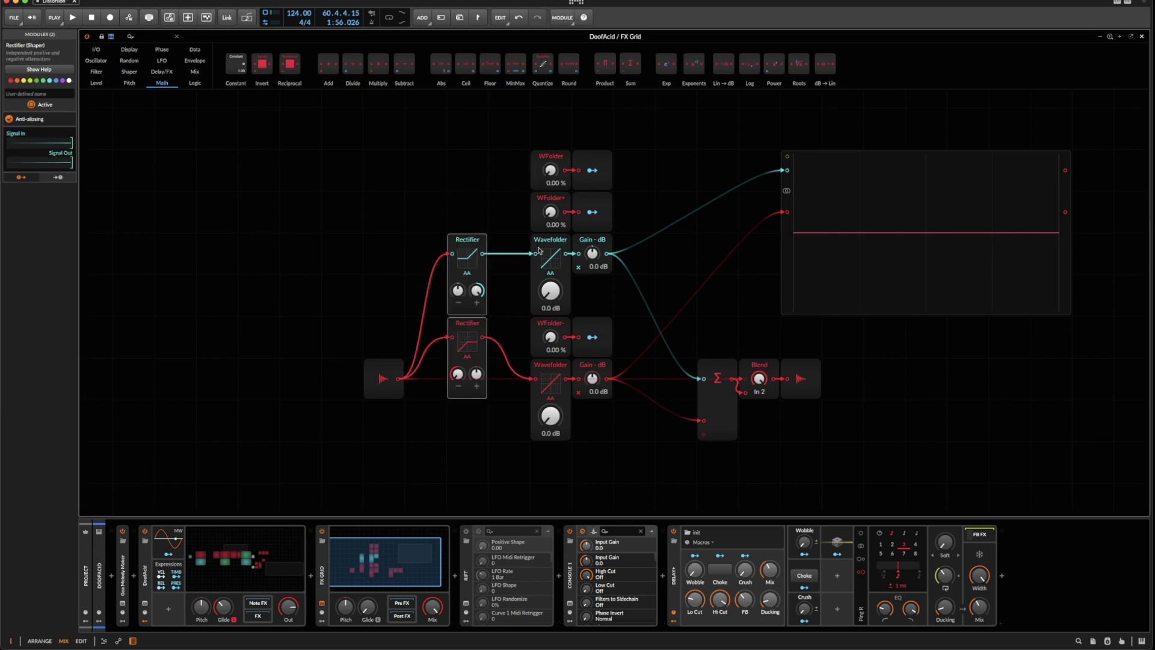
mouse_move(483, 255)
left_mouse_down()
mouse_move(441, 255)
mouse_move(535, 253)
left_mouse_up()
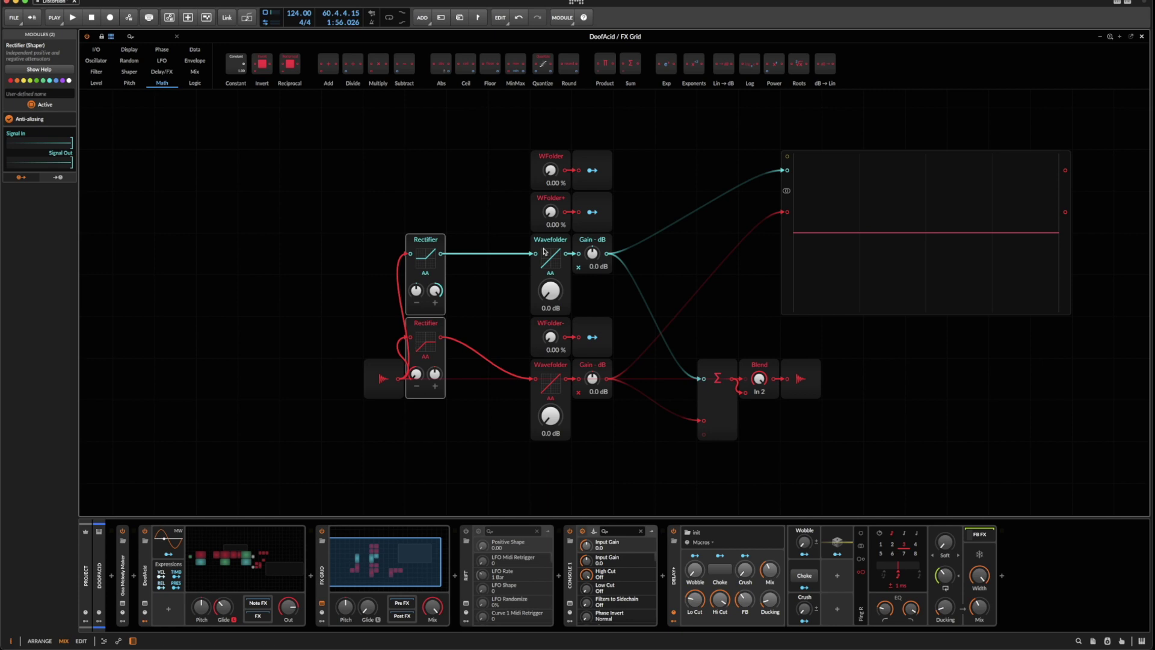
Try placing a Heat shaper module above the Rectifiers and remove it again
left_click(543, 243)
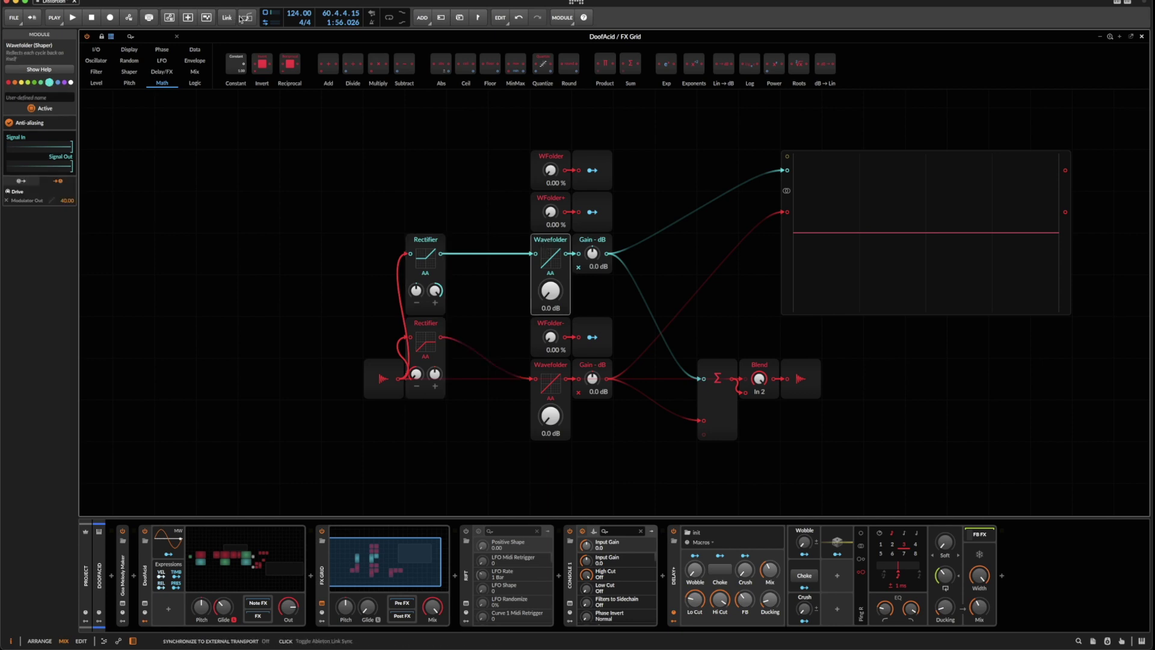
left_click(132, 72)
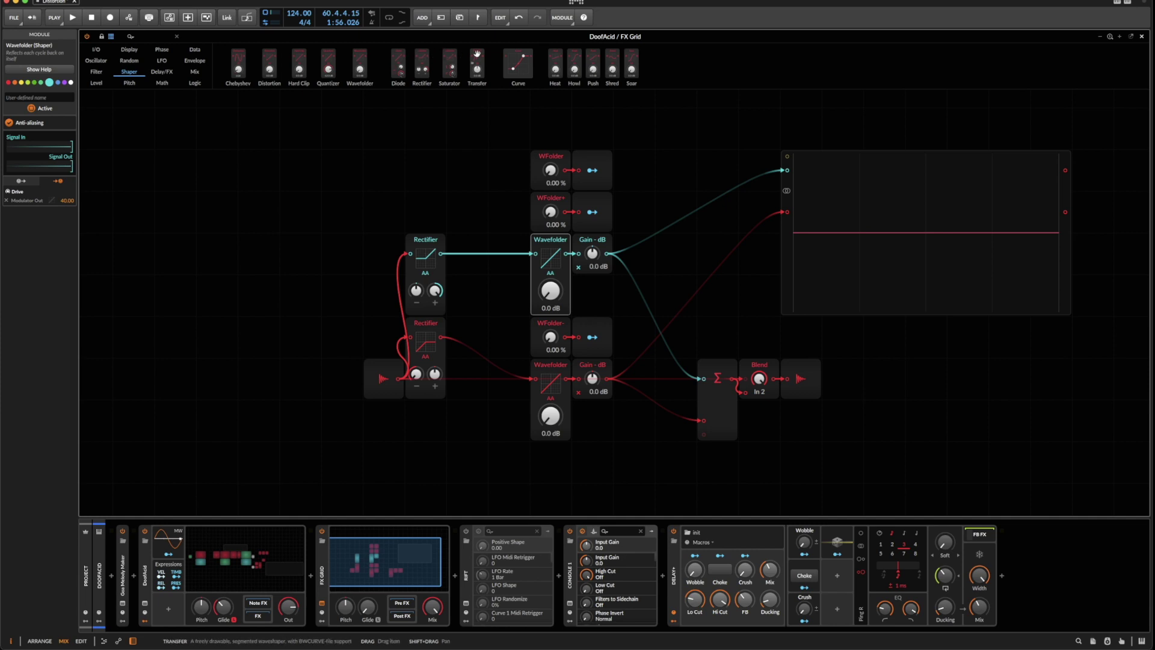
left_click_drag(555, 64, 467, 156)
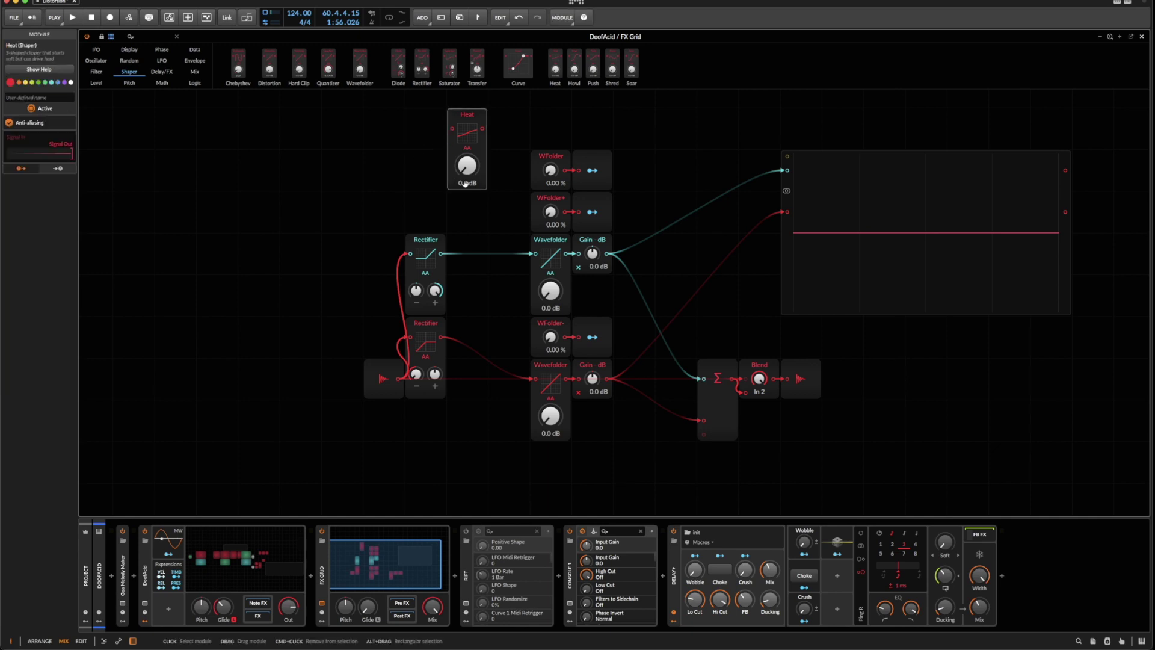
key("Delete")
Add a Select In after the upper Gain - dB, feed its second input, send its output to the oscilloscope's first input, and colour it turquoise
left_click_drag(521, 144, 593, 259)
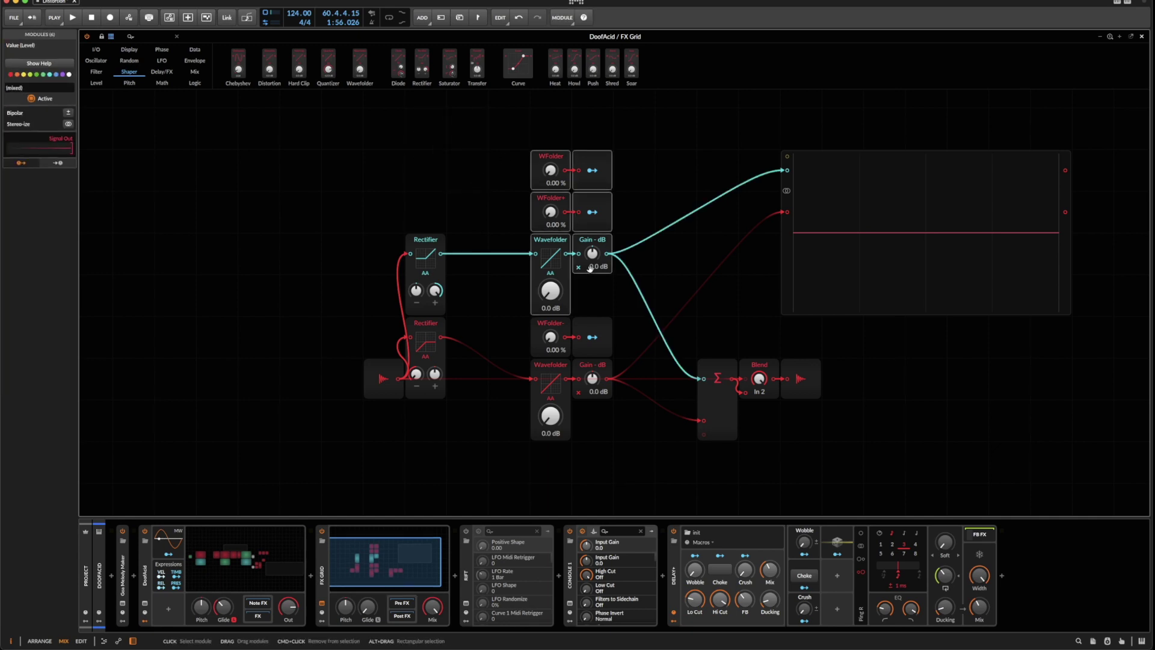
left_click(551, 128)
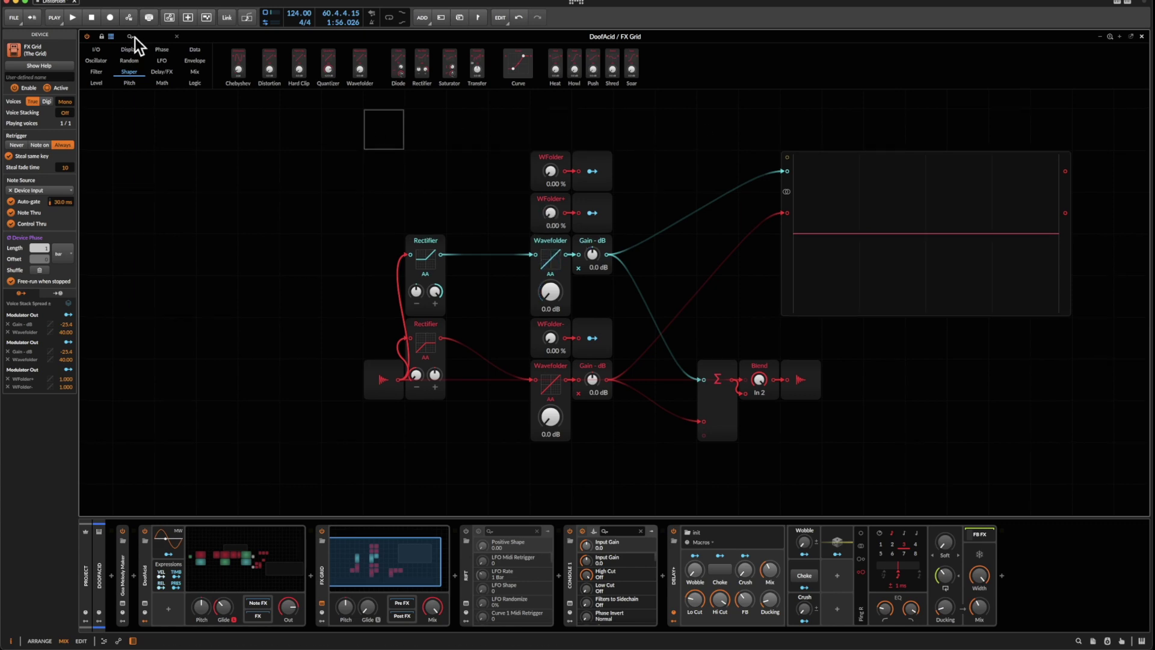
left_click(204, 84)
left_click(194, 73)
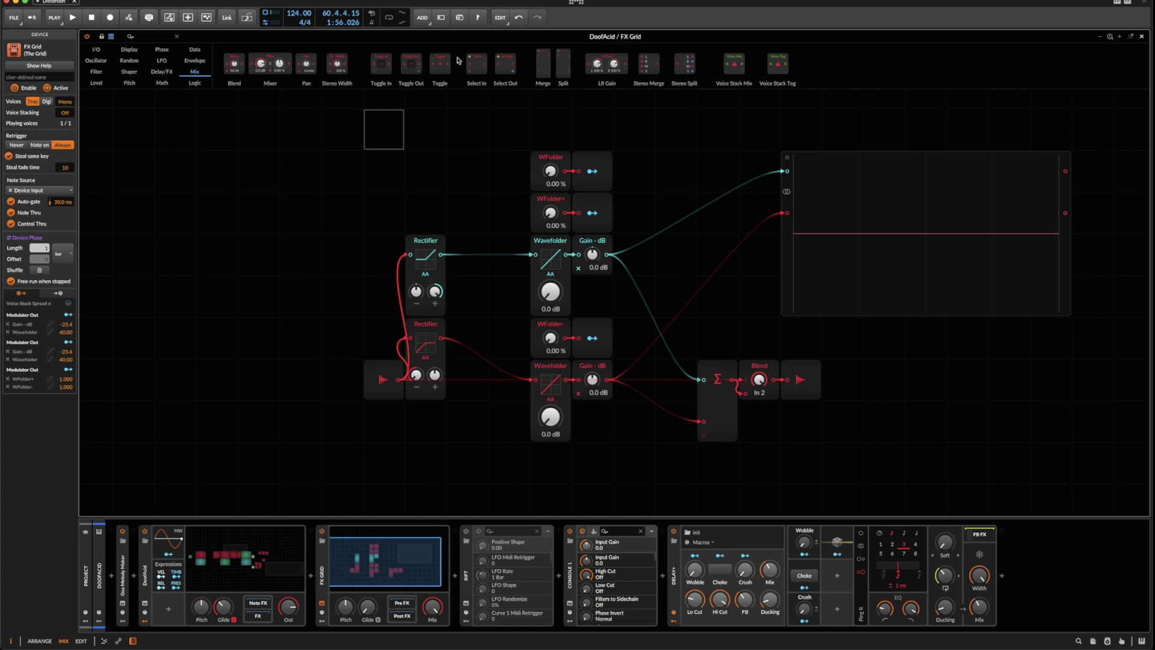
left_click_drag(478, 58, 610, 259)
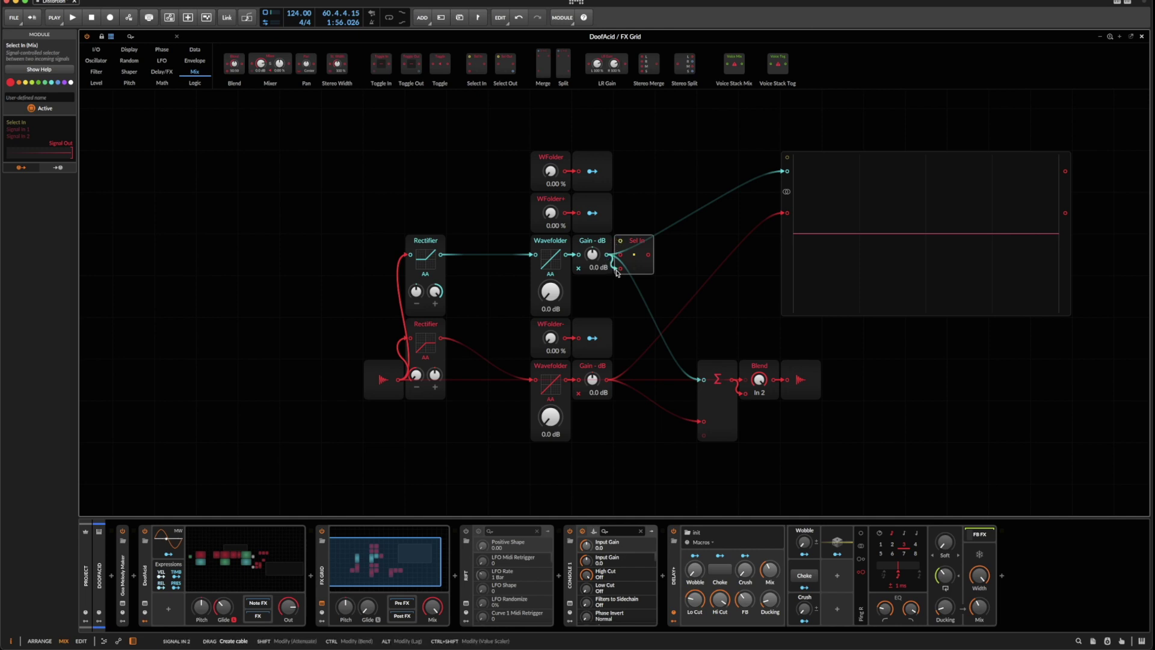
left_click_drag(616, 273, 786, 171)
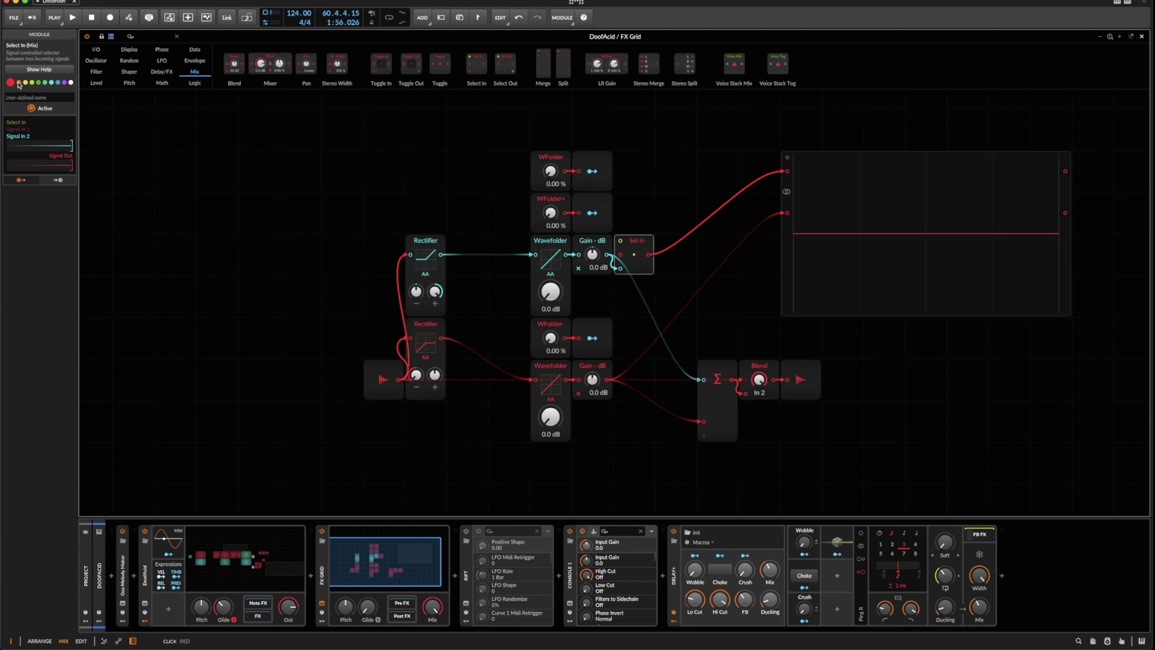
left_click(50, 83)
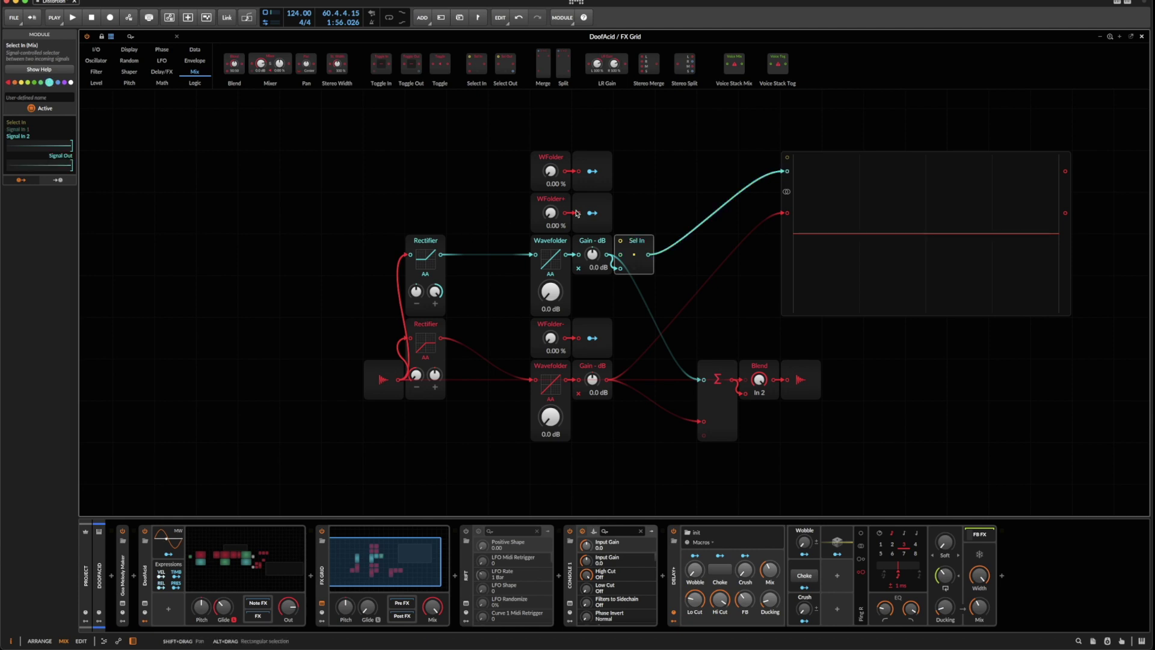
Drive the Select In selector with a greater-than comparator fed by WFolder+, and test it by raising WFolder+ to 1.00 % and back to 0.00 %
left_click(544, 200)
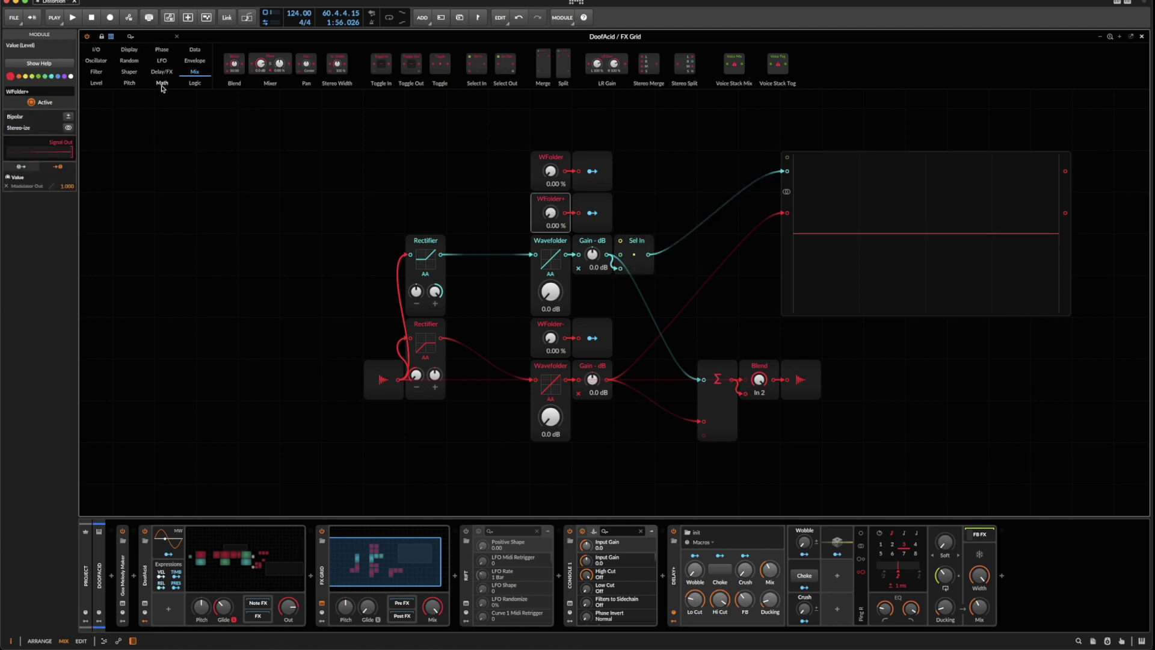
left_click(193, 83)
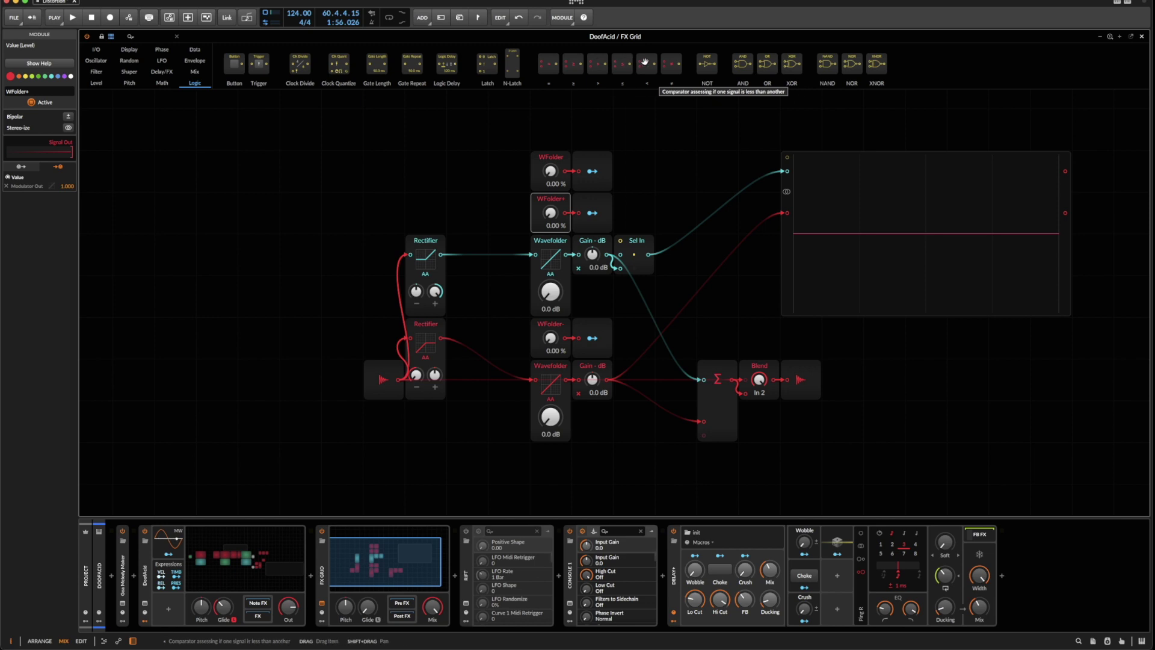
left_click_drag(646, 62, 621, 209)
mouse_move(621, 217)
left_mouse_down()
mouse_move(596, 258)
mouse_move(604, 230)
left_mouse_up()
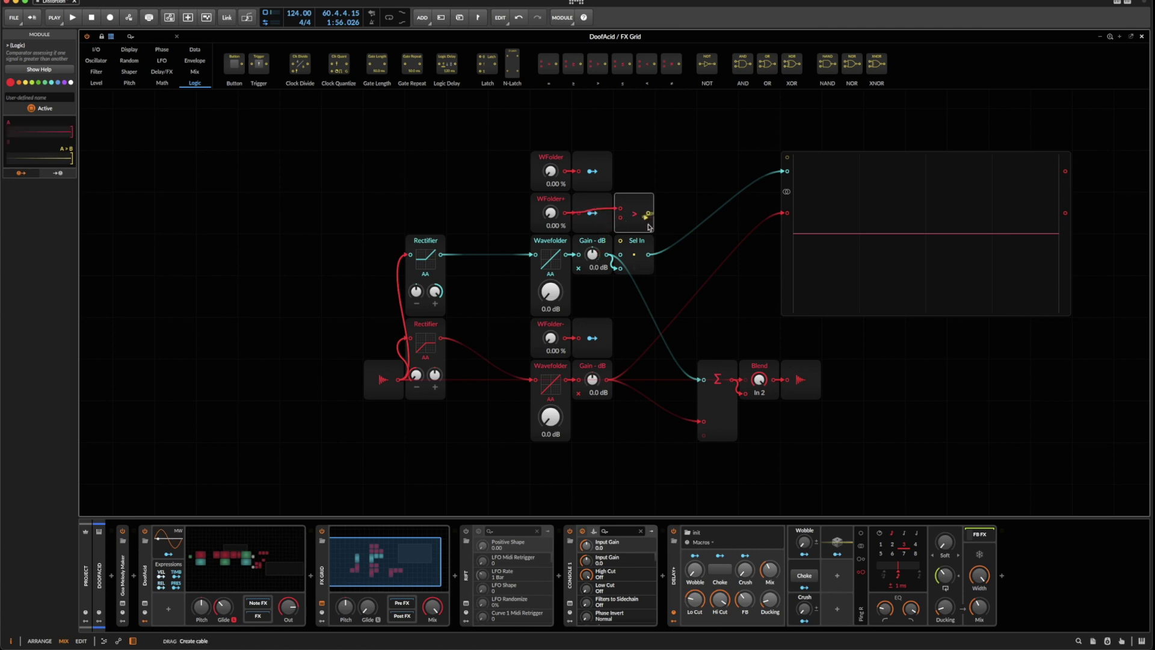
left_click_drag(634, 248, 620, 240)
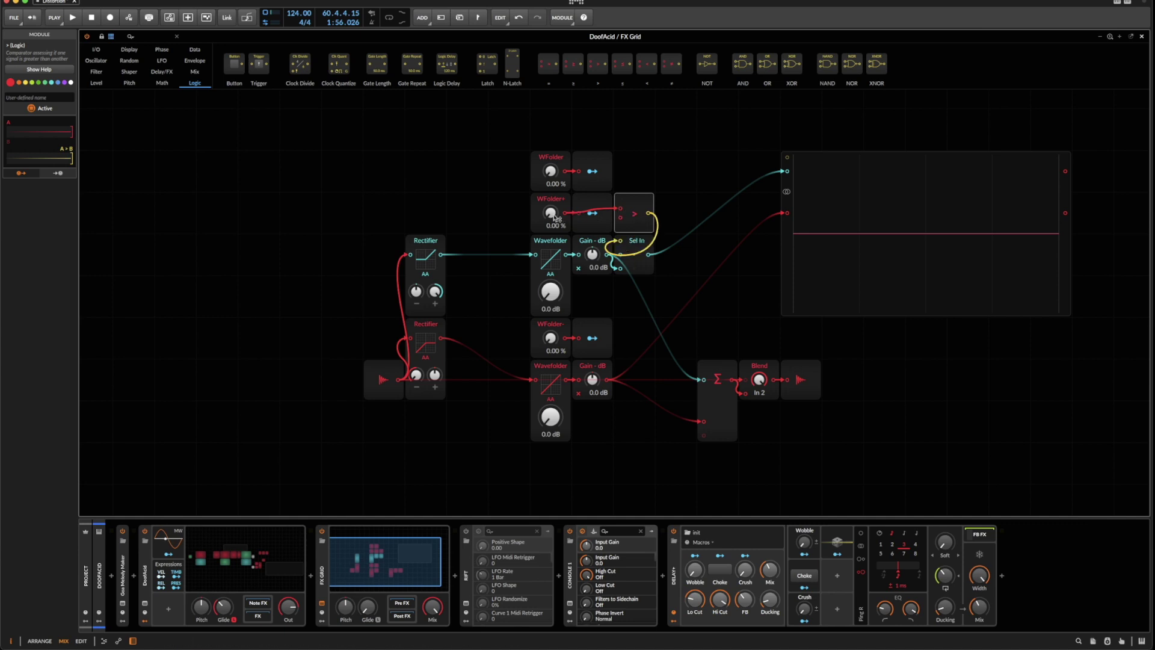
left_click_drag(554, 217, 554, 213)
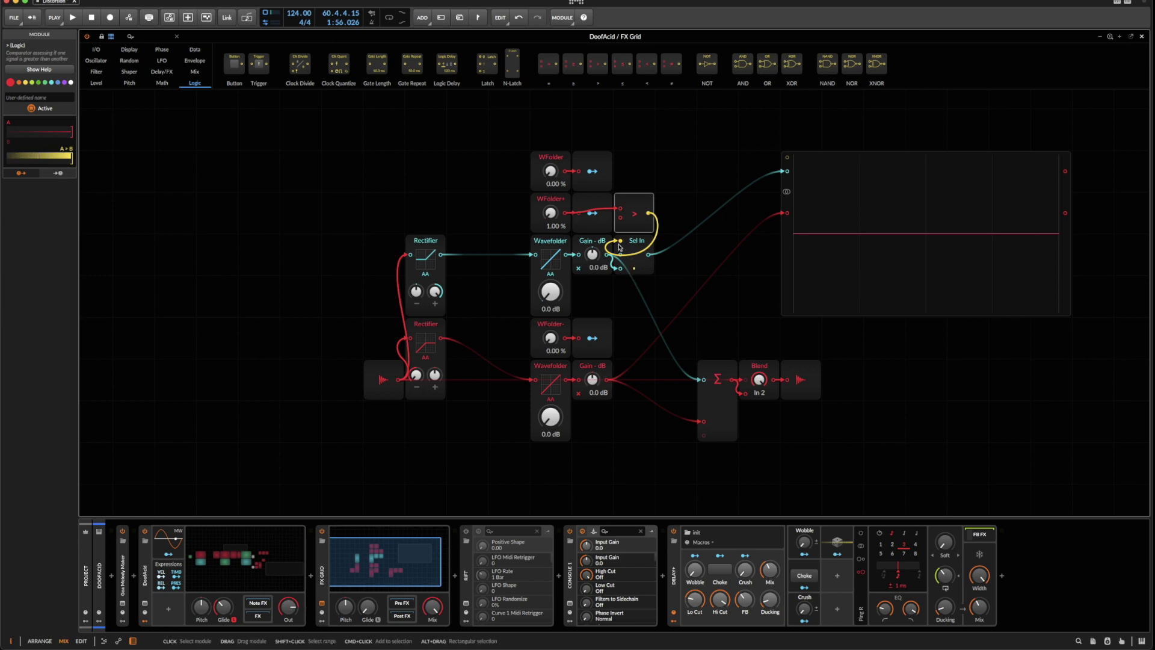
mouse_move(551, 212)
left_mouse_down()
mouse_move(550, 194)
mouse_move(554, 220)
left_mouse_up()
Shift the Sum, Blend and output group five columns right and one row up, and the oscilloscope two columns right and one row up
left_click_drag(820, 214, 819, 172)
left_click(712, 331)
left_click(707, 376)
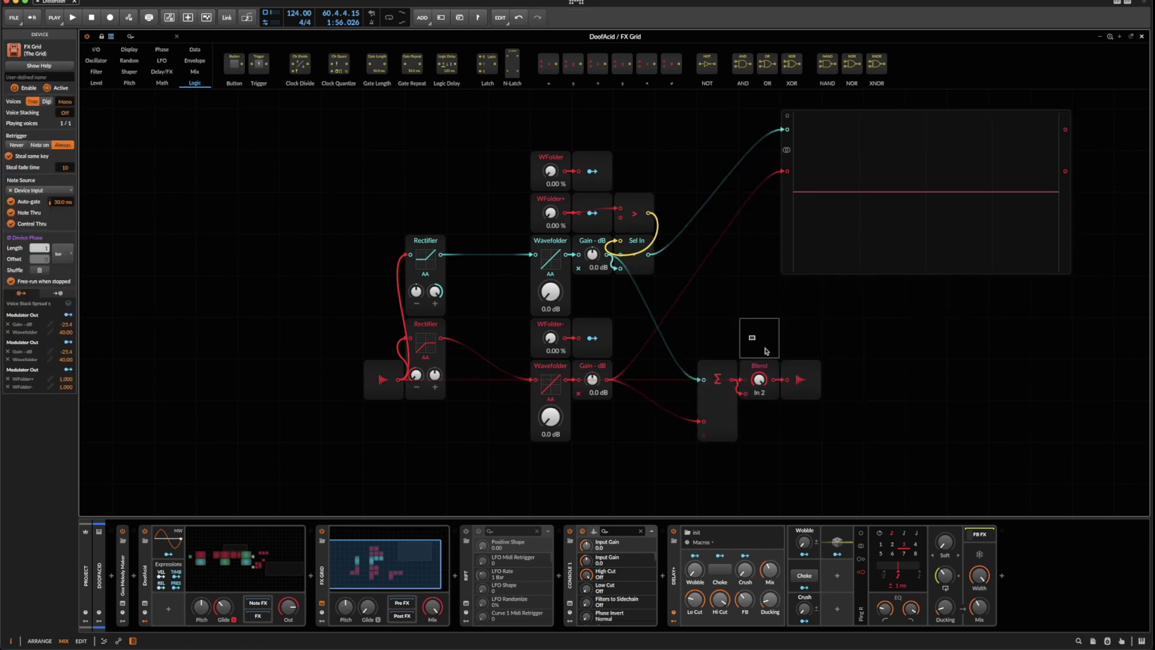
left_click(745, 367, "shift")
left_click_drag(745, 367, 953, 326)
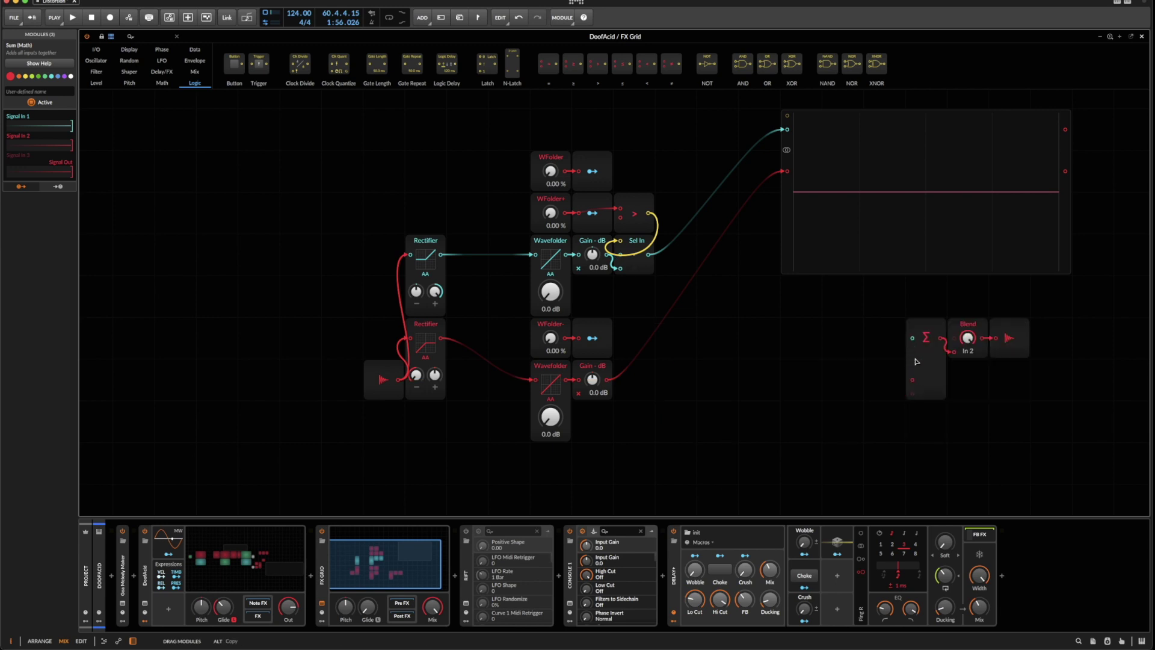
scroll(812, 253, "up", 2)
left_click_drag(786, 277, 869, 276)
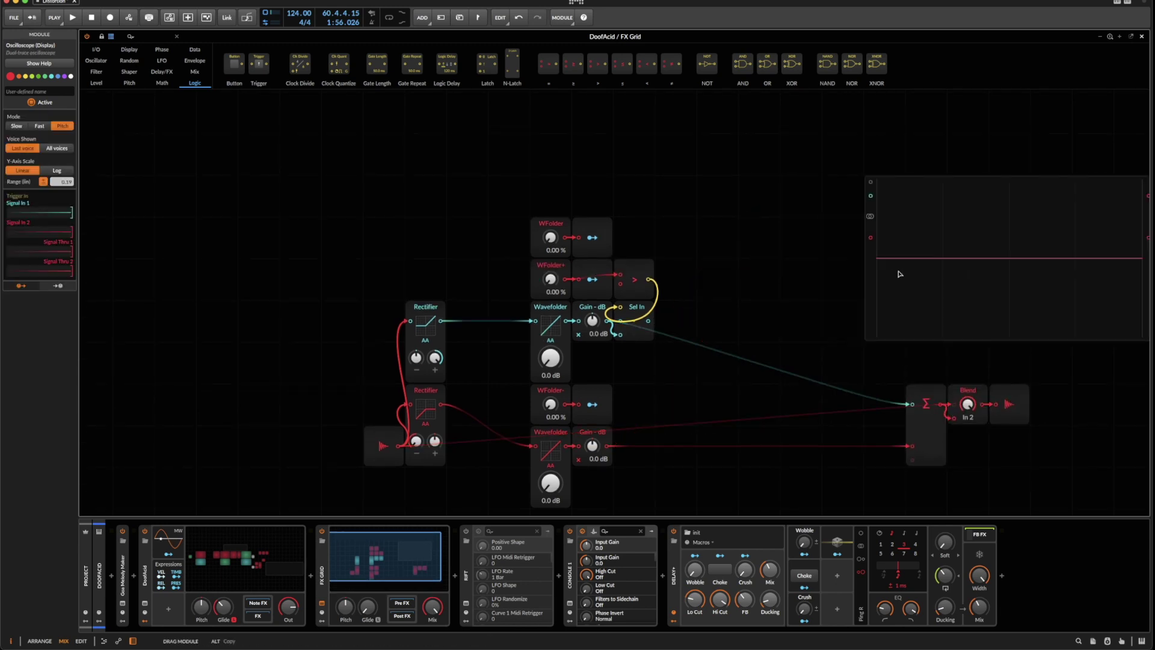
scroll(703, 261, "down", 1)
Duplicate the whole wavefolder block three columns to the right and route the copied Select In output to the oscilloscope's first input
left_click_drag(523, 140, 695, 509)
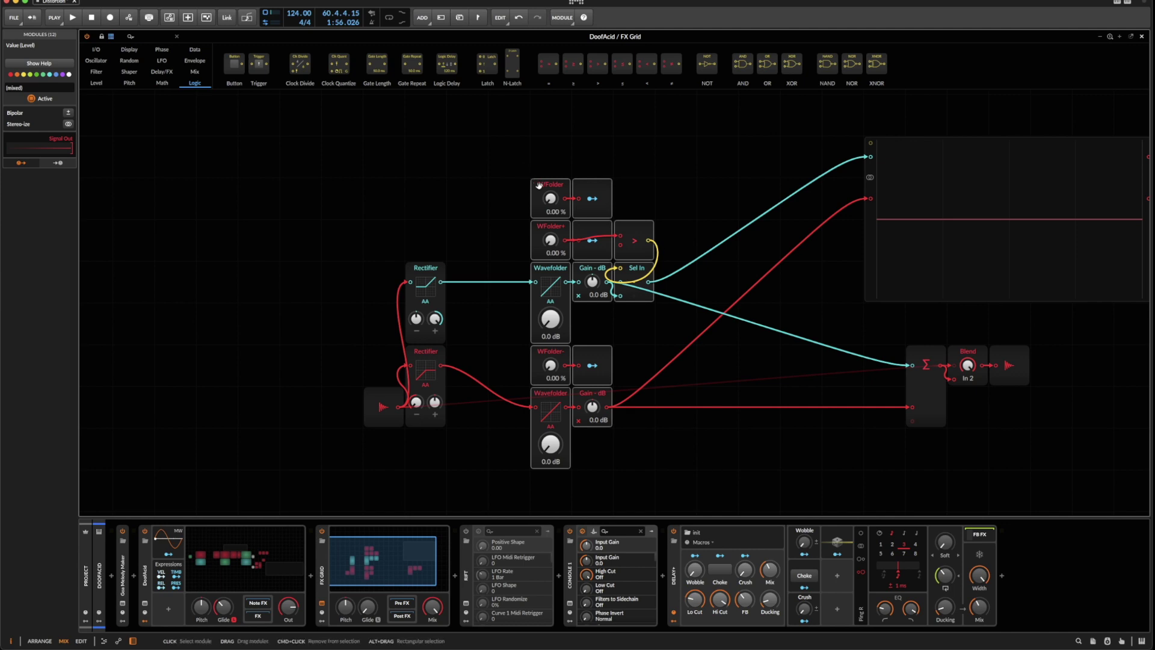
left_click_drag(540, 195, 665, 195)
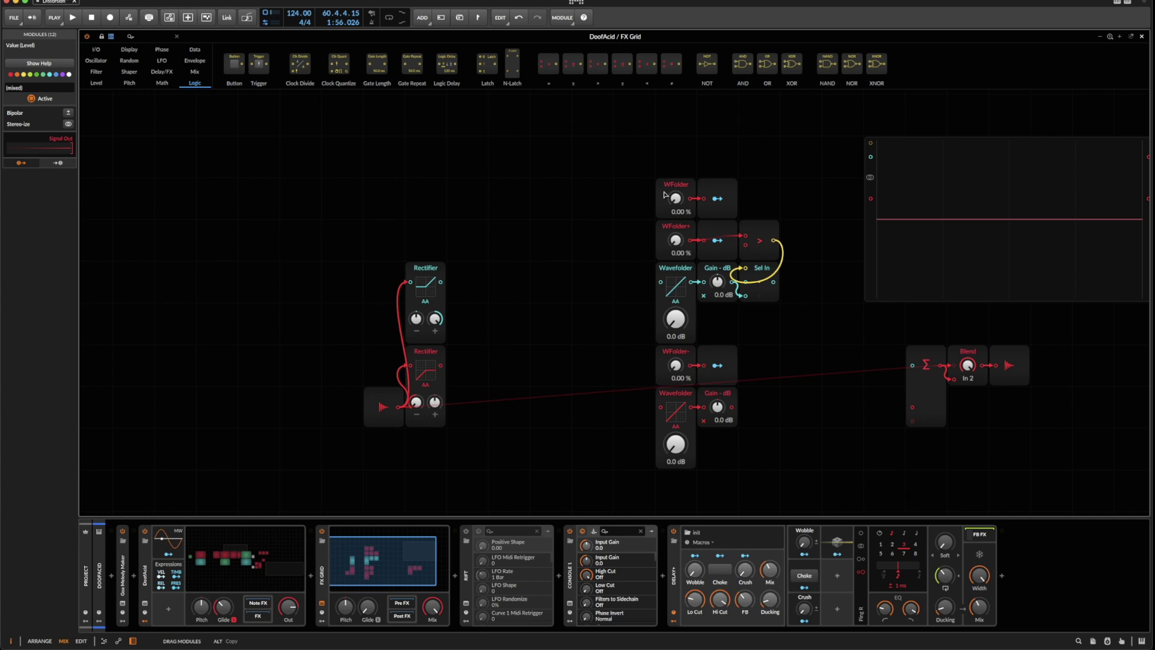
key("alt")
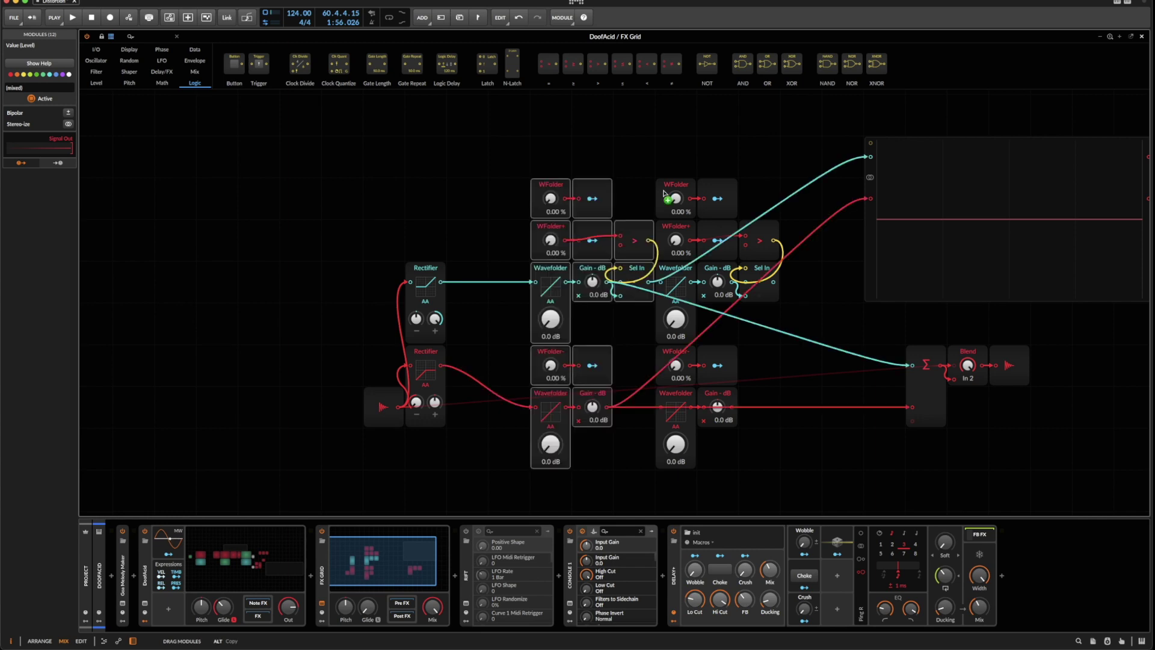
left_click_drag(664, 194, 667, 187)
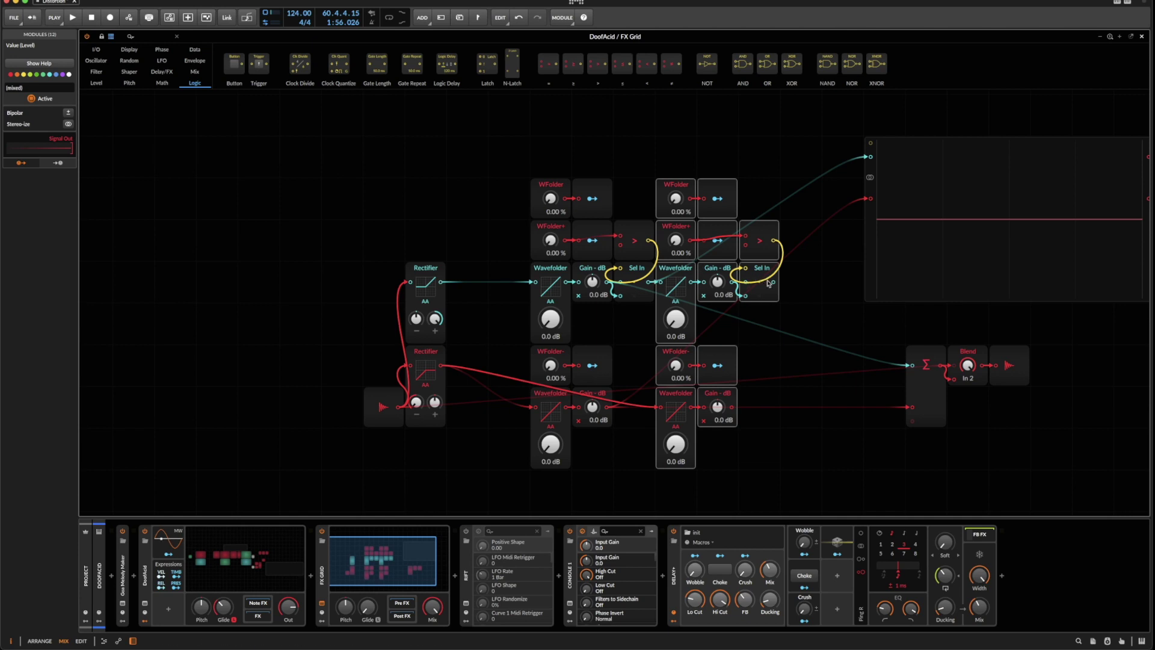
left_click_drag(779, 283, 870, 156)
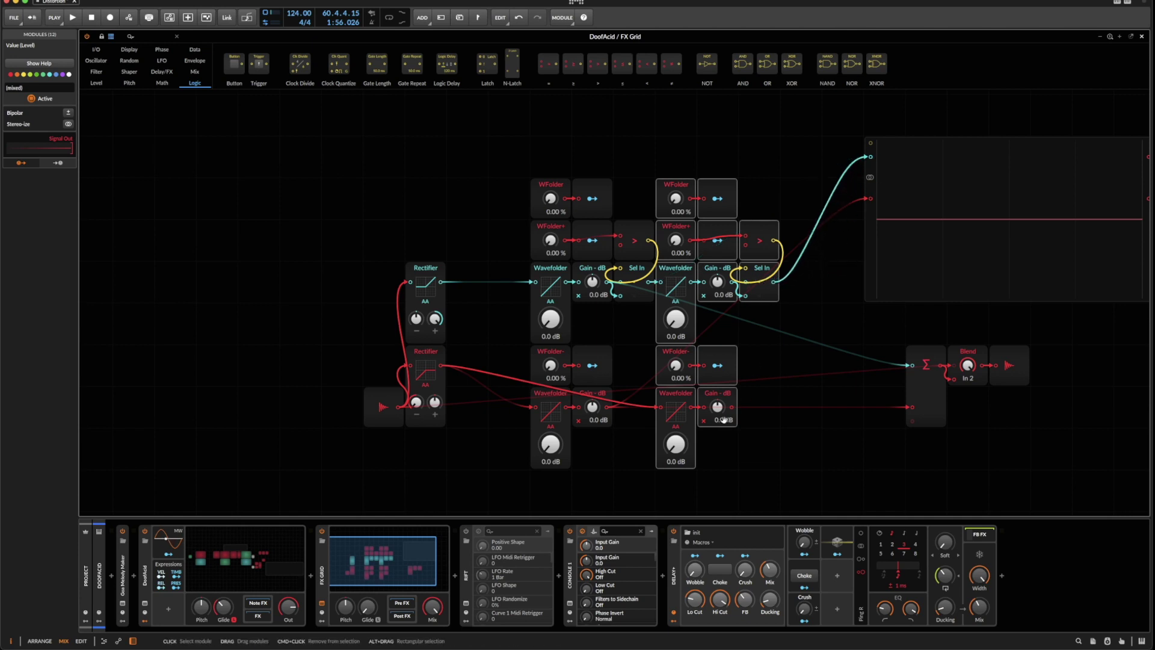
left_click(835, 289)
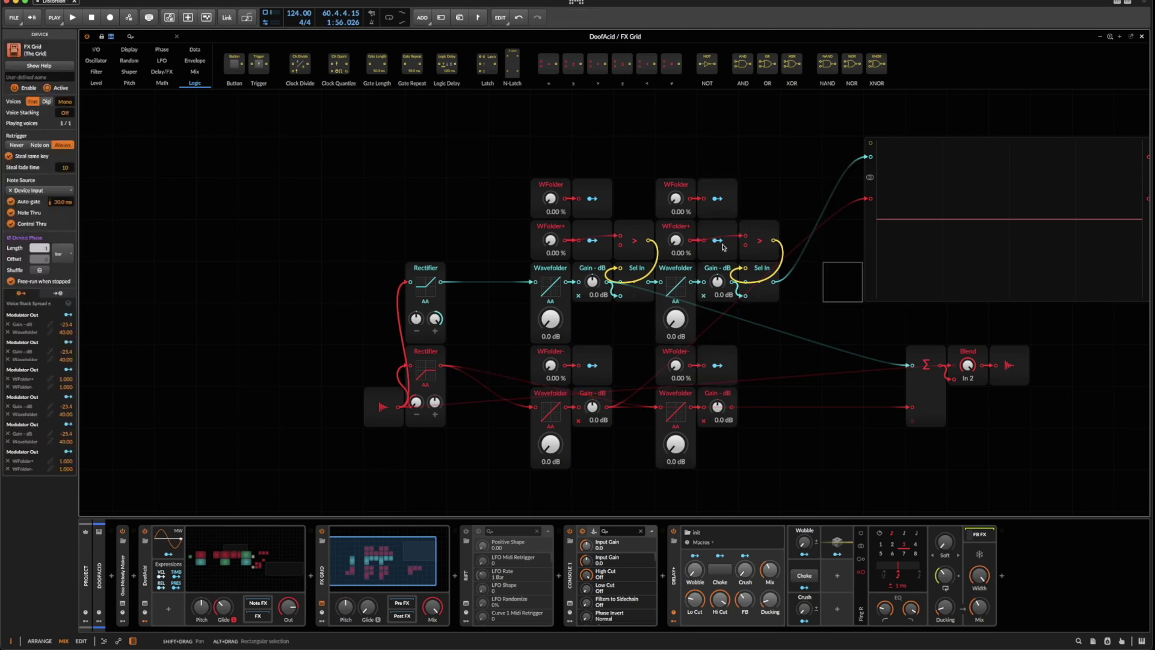
Copy the comparator and Select In pair to the lower first stage, feed its second input from the lower Gain - dB, and colour the Select In red
left_click_drag(762, 229, 772, 280)
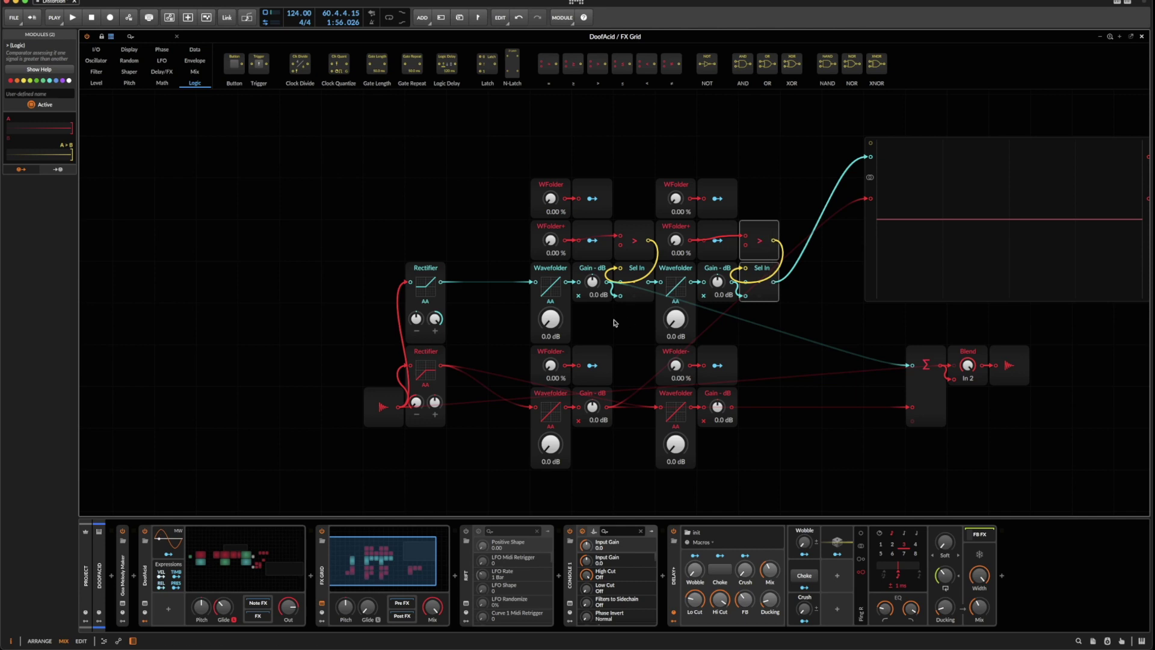
left_click_drag(504, 352, 625, 384)
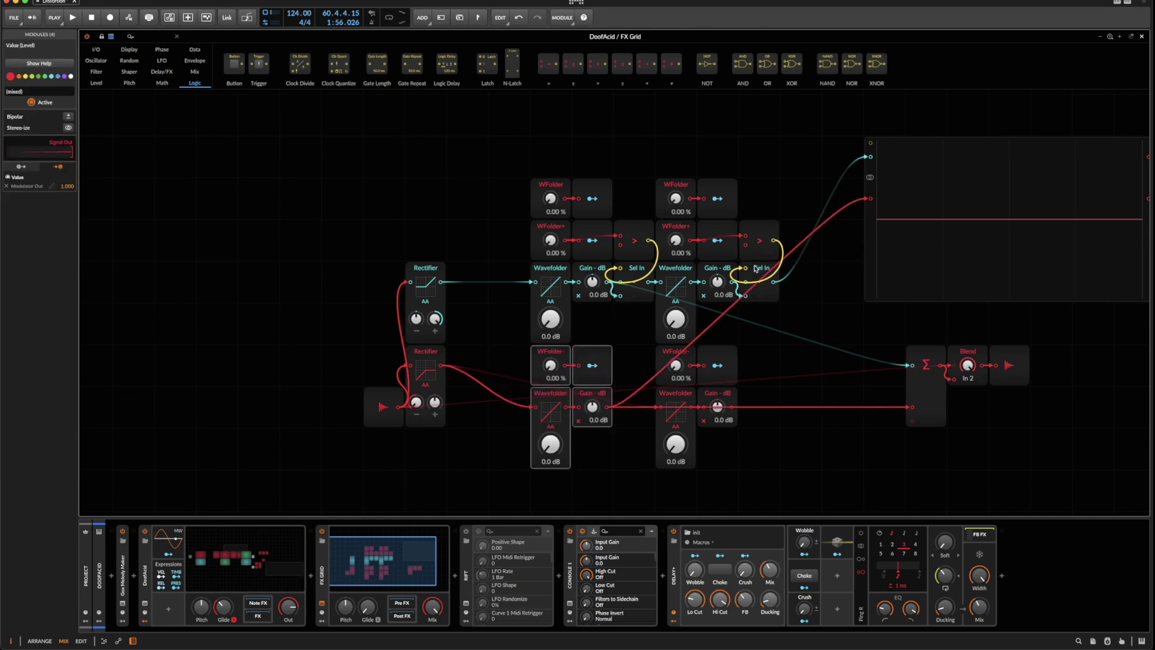
left_click(763, 239)
left_click_drag(766, 260, 768, 284)
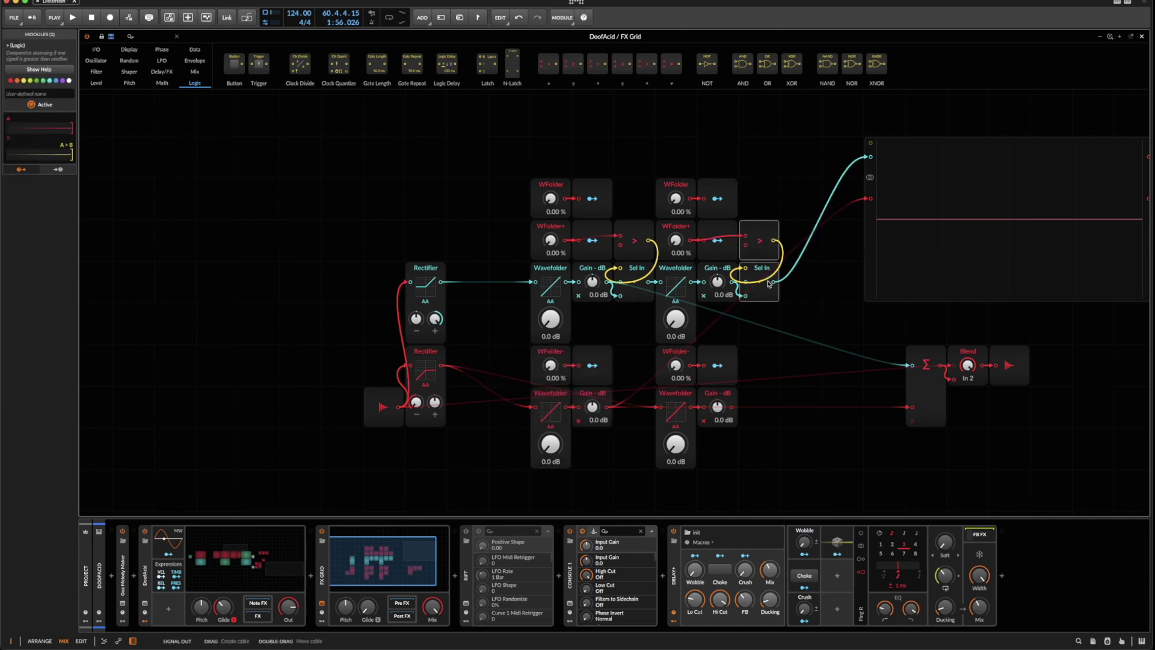
left_click_drag(755, 237, 630, 361)
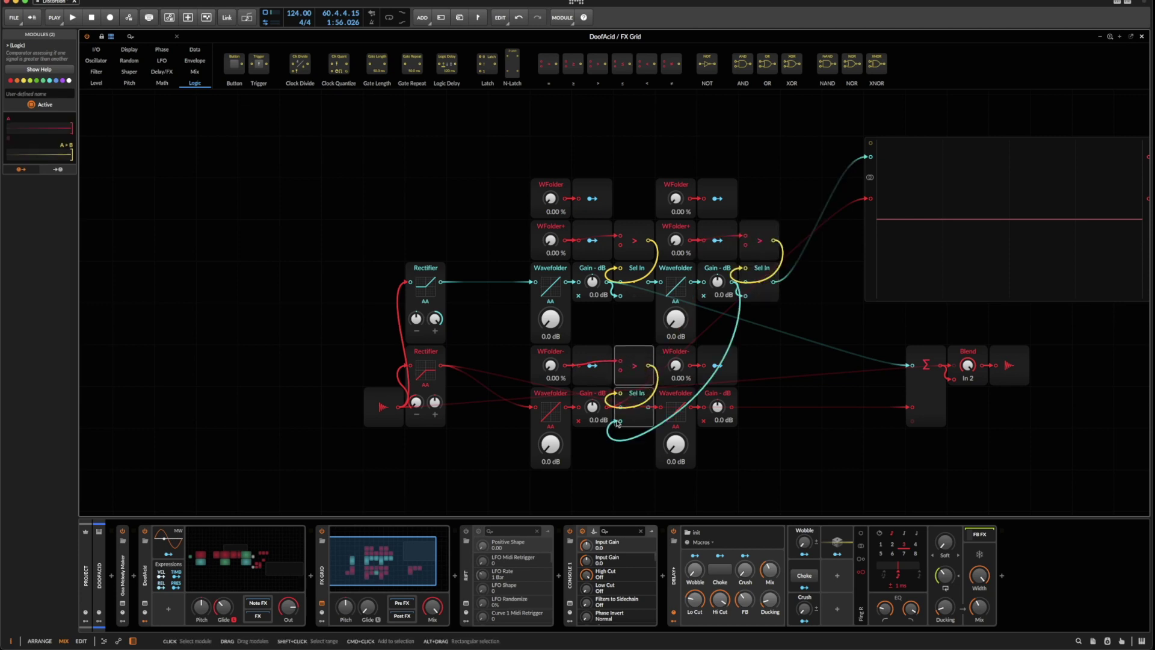
left_click_drag(621, 419, 638, 439)
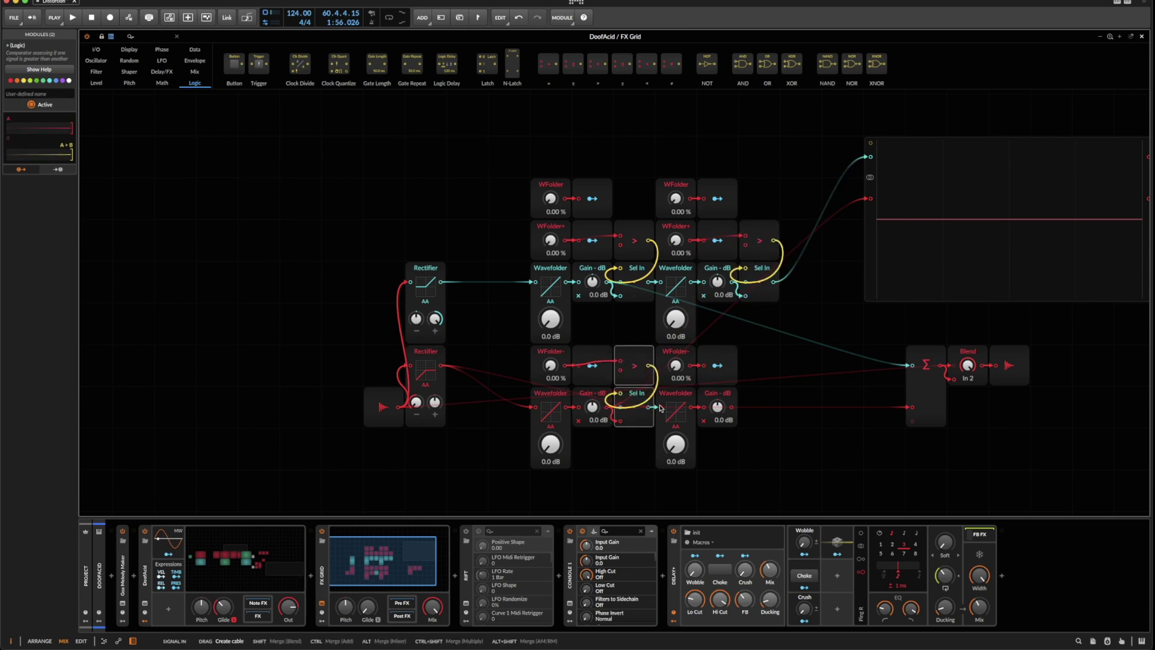
left_click(632, 403)
left_click(11, 83)
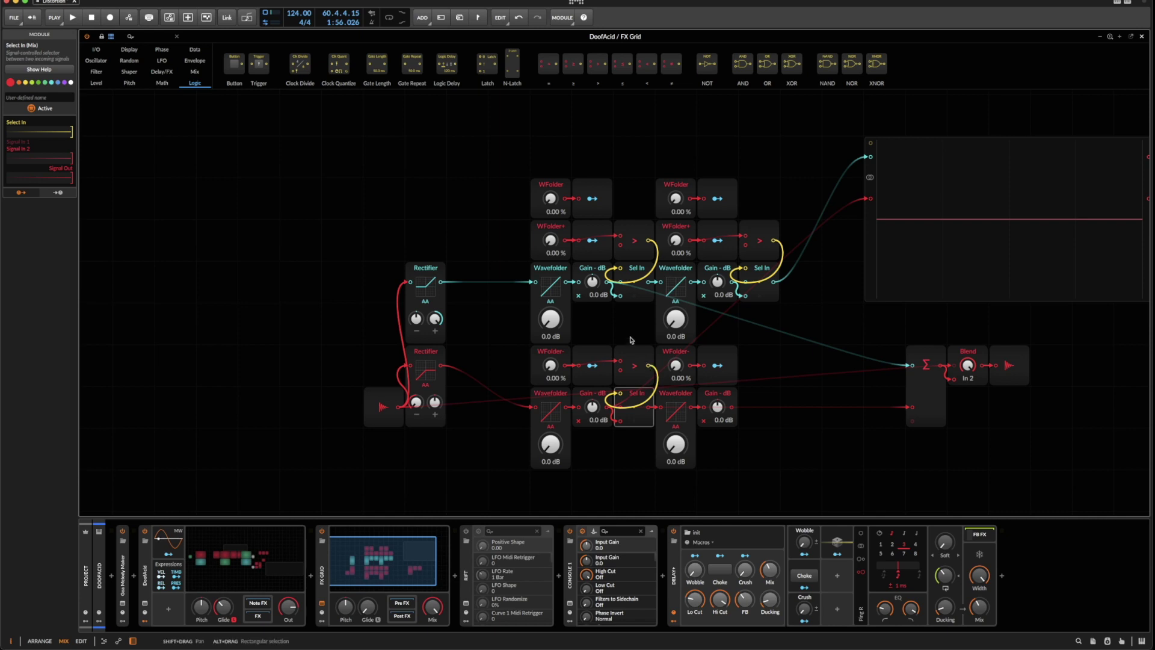
Duplicate the lower comparator and Select In pair onto the second lower stage and connect its output to the oscilloscope's second input
left_click_drag(626, 335, 626, 442)
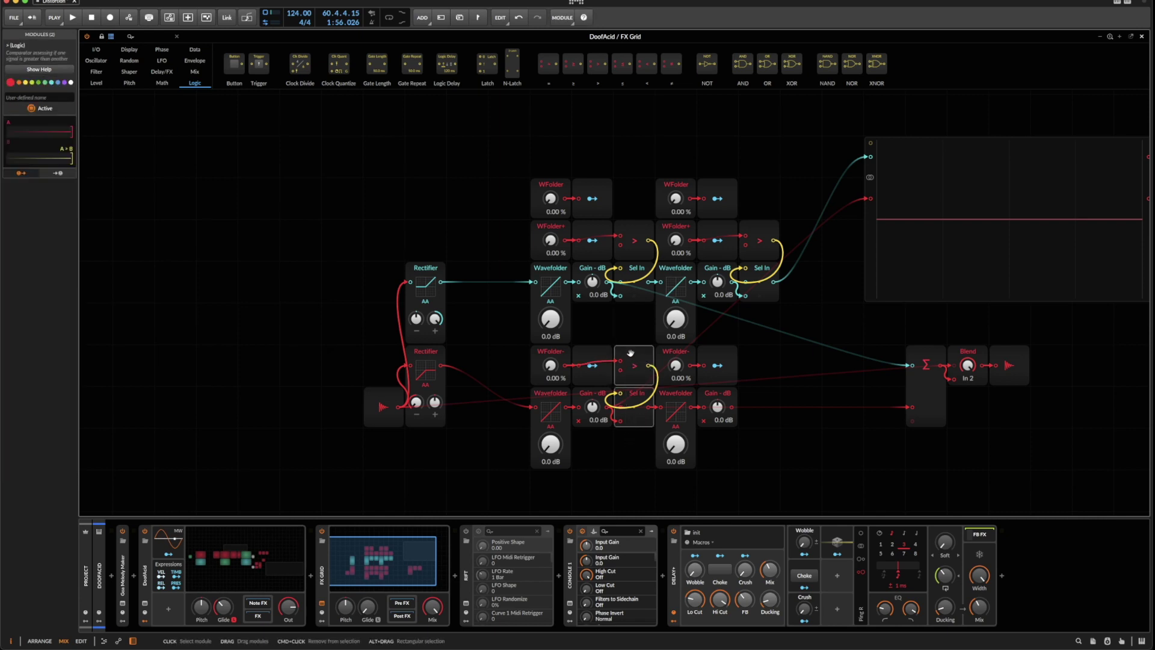
left_click_drag(629, 353, 757, 361)
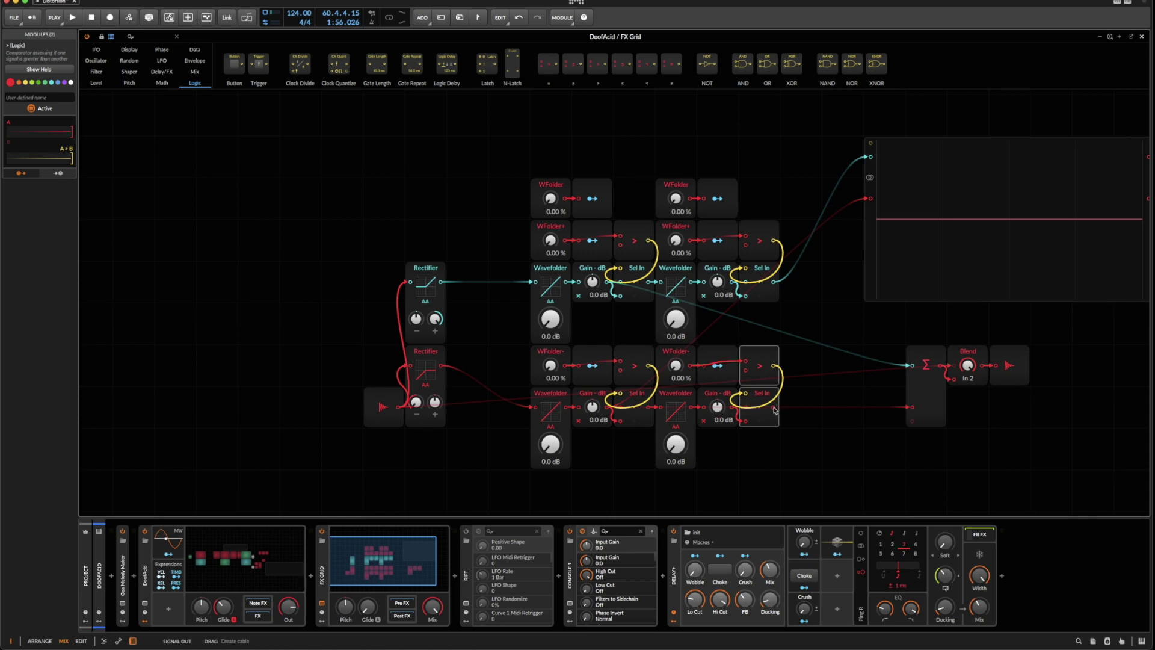
left_click_drag(773, 411, 870, 204)
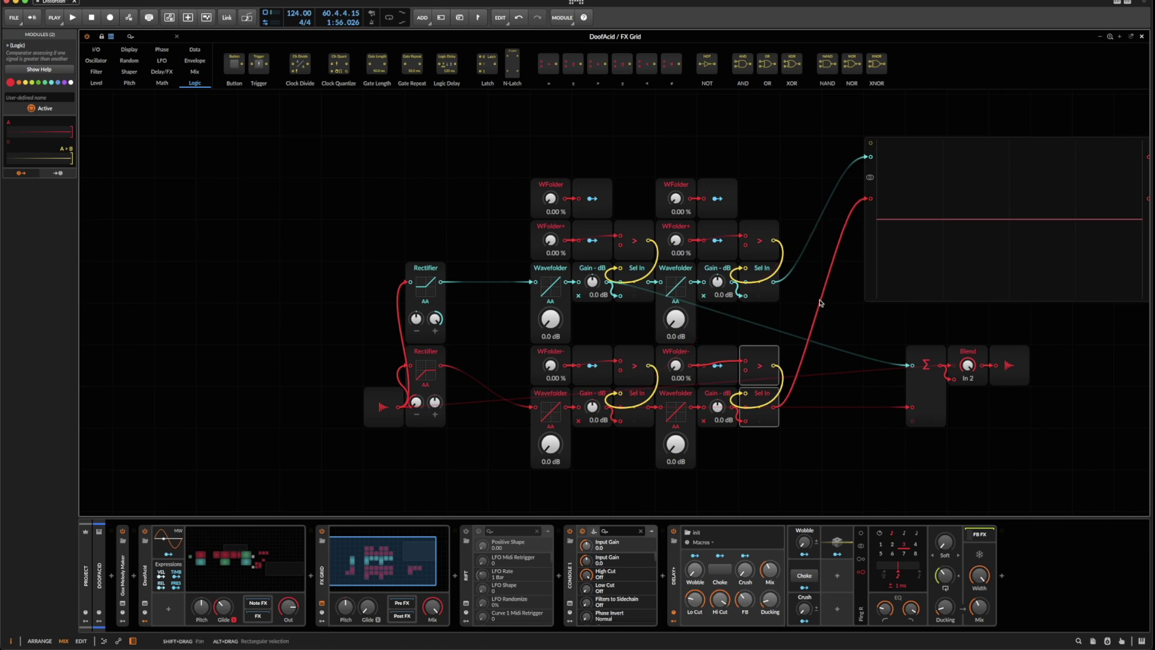
Replace both second-stage Wavefolders with Chebyshev modules and set each one to 1.00
left_click(678, 269)
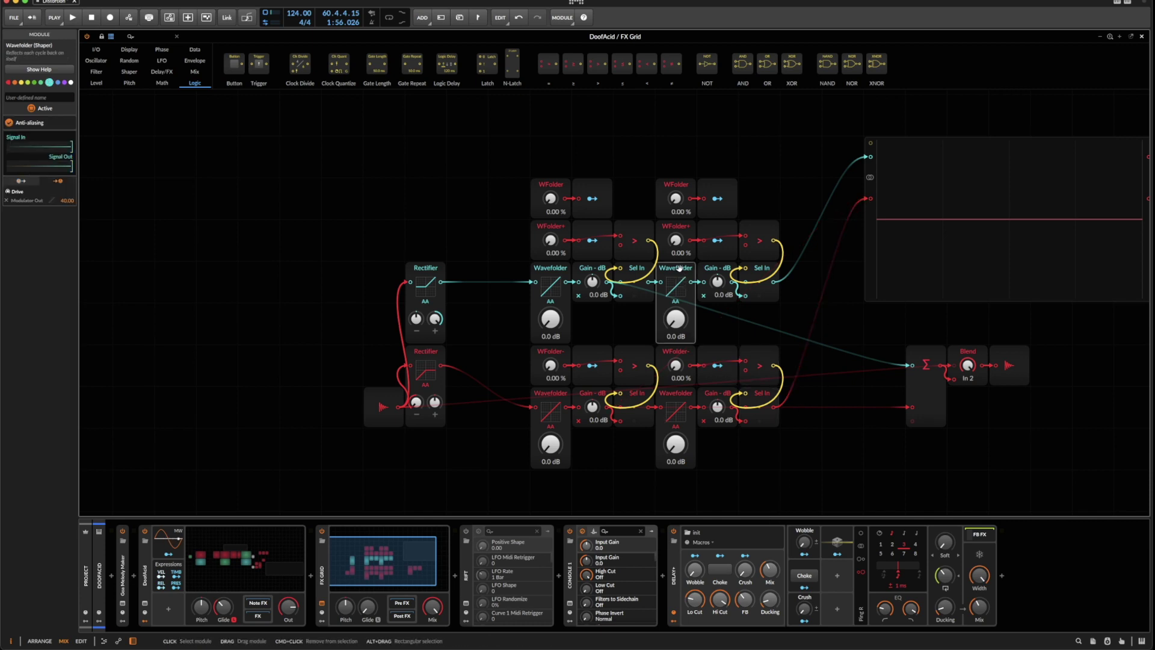
right_click(678, 268)
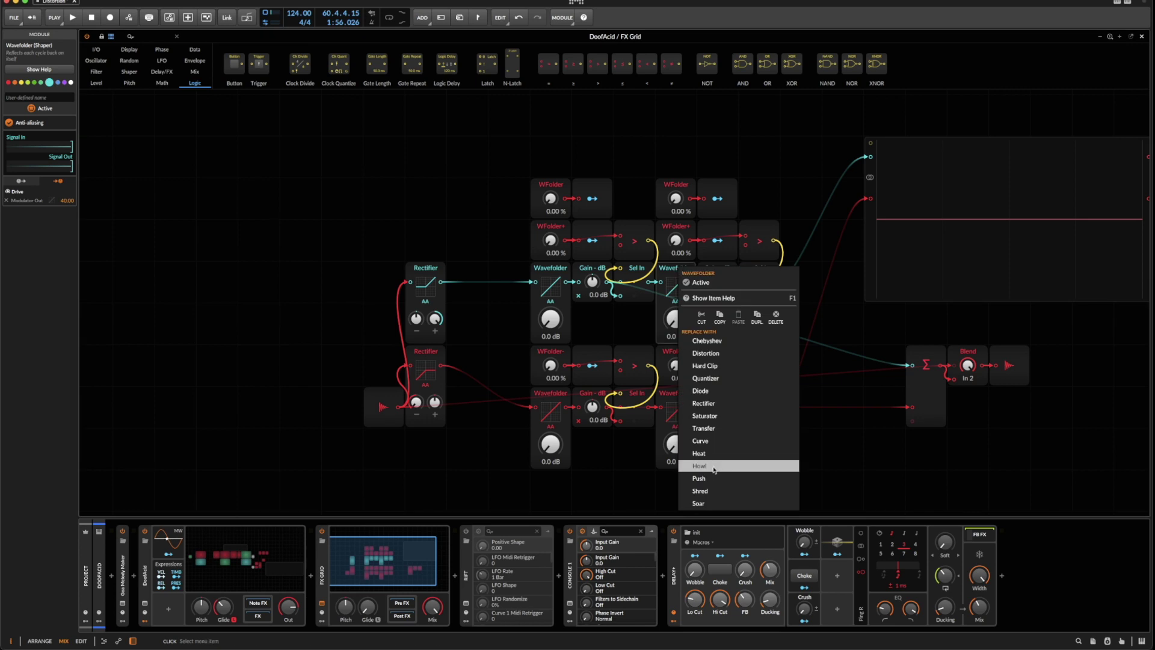
left_click(719, 340)
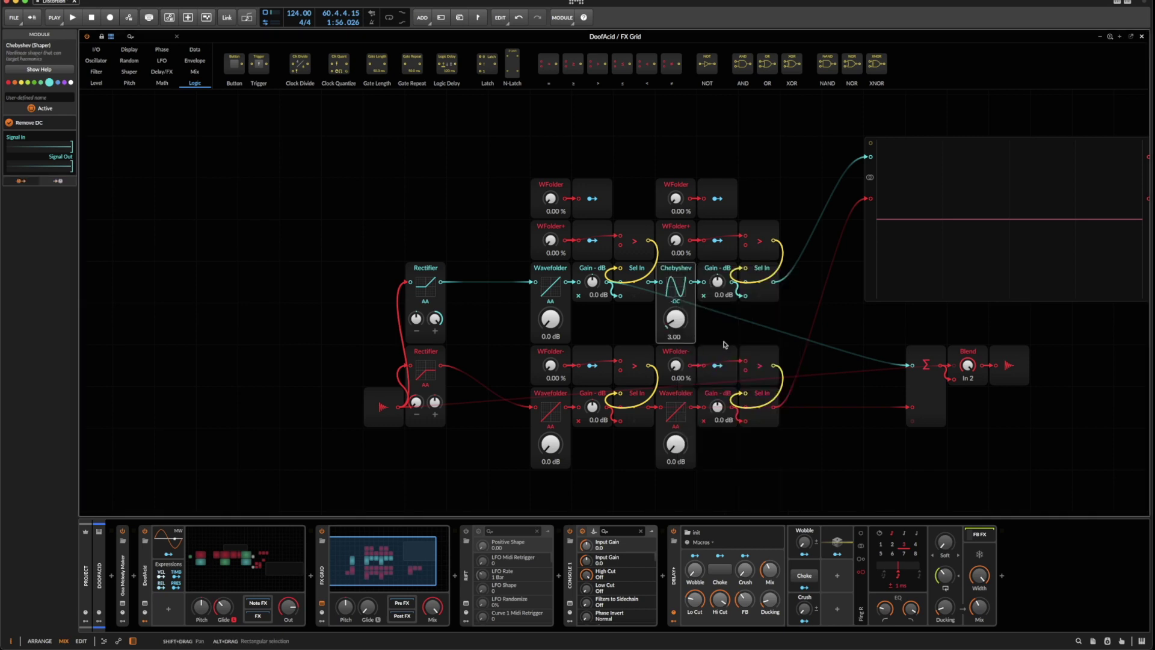
right_click(684, 394)
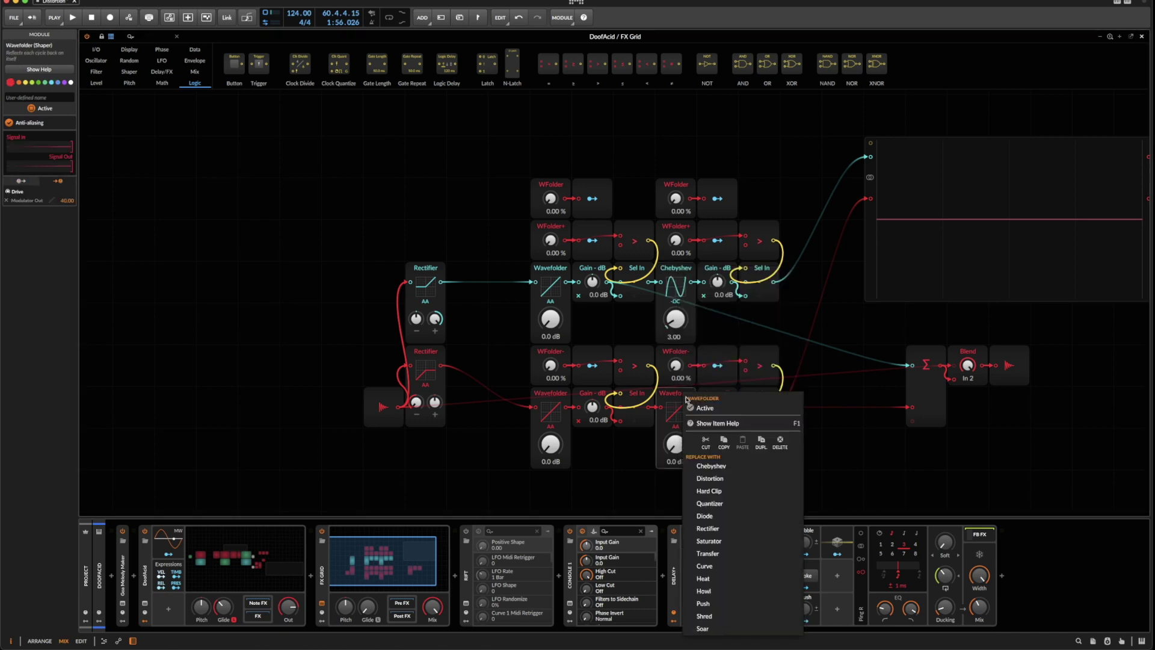
left_click(707, 469)
double_click(675, 319)
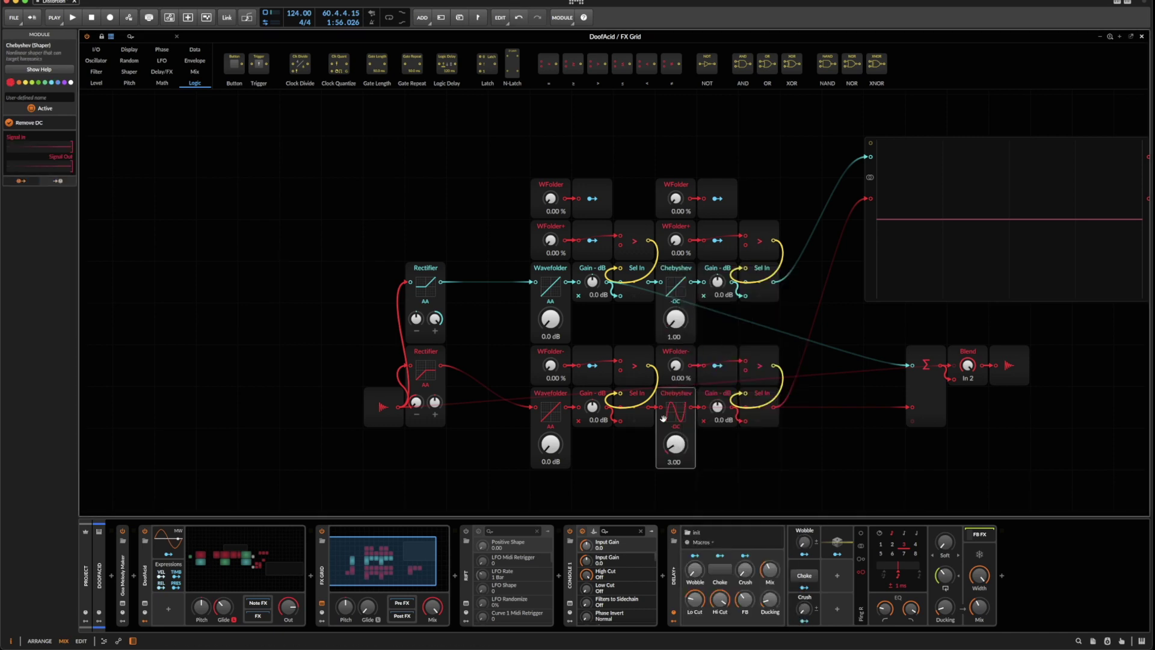
double_click(683, 446)
Map the second-stage WFolder+ and WFolder- modulators to the order of the upper and lower Chebyshev, and test the shared knob
left_click(718, 242)
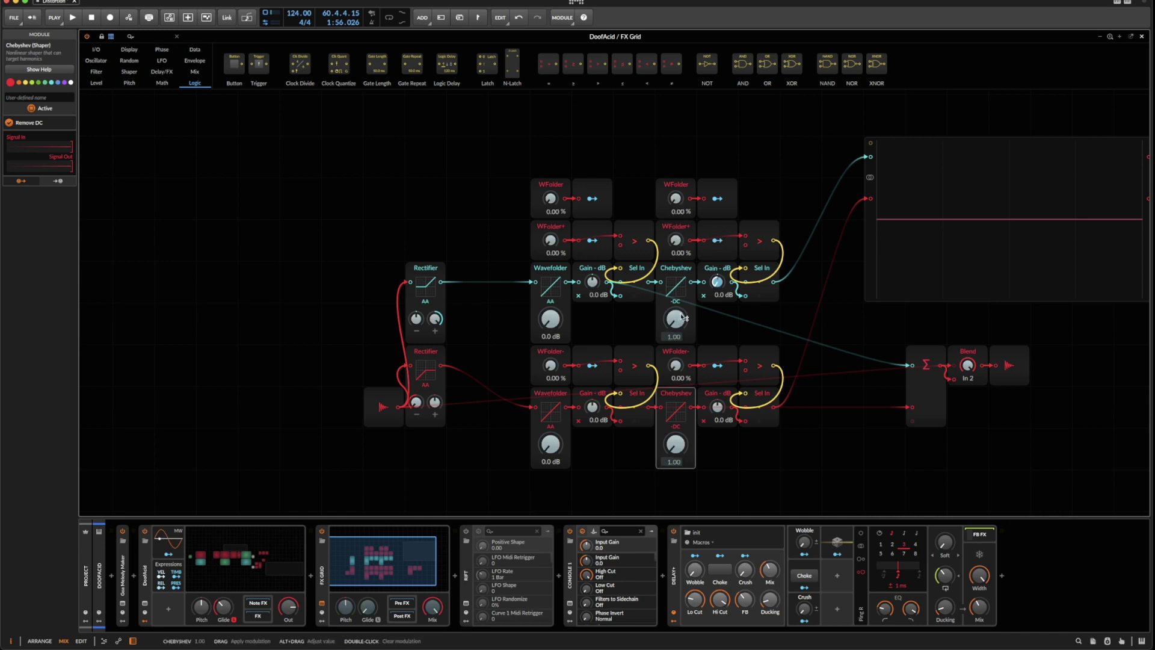
left_click(721, 370)
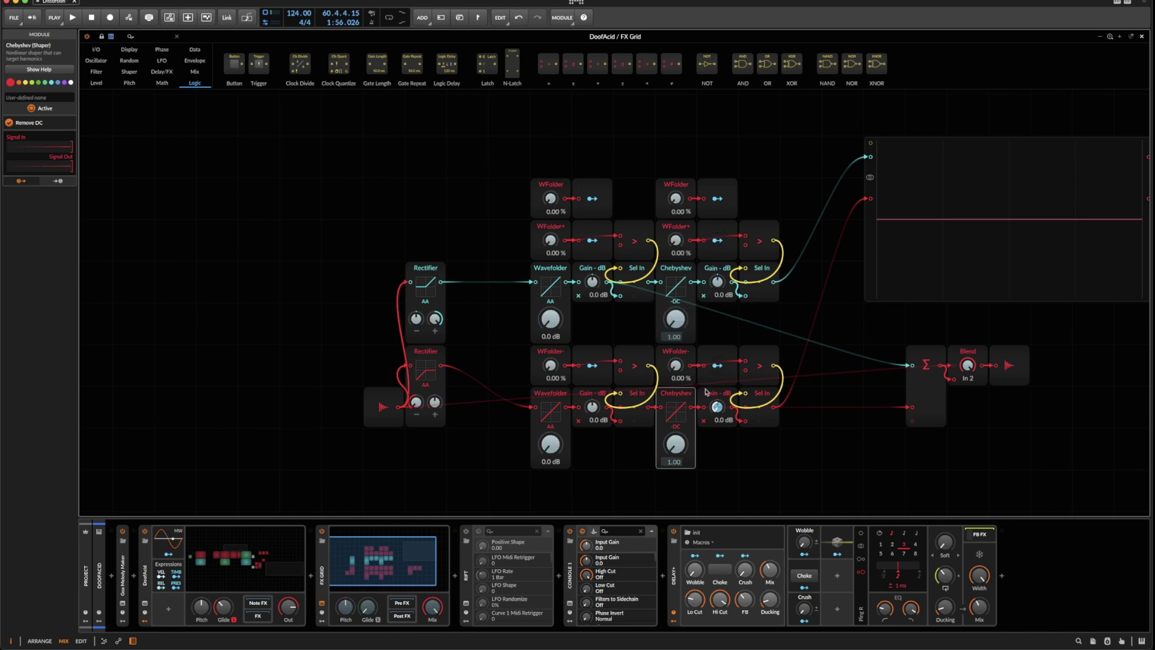
left_click(717, 366)
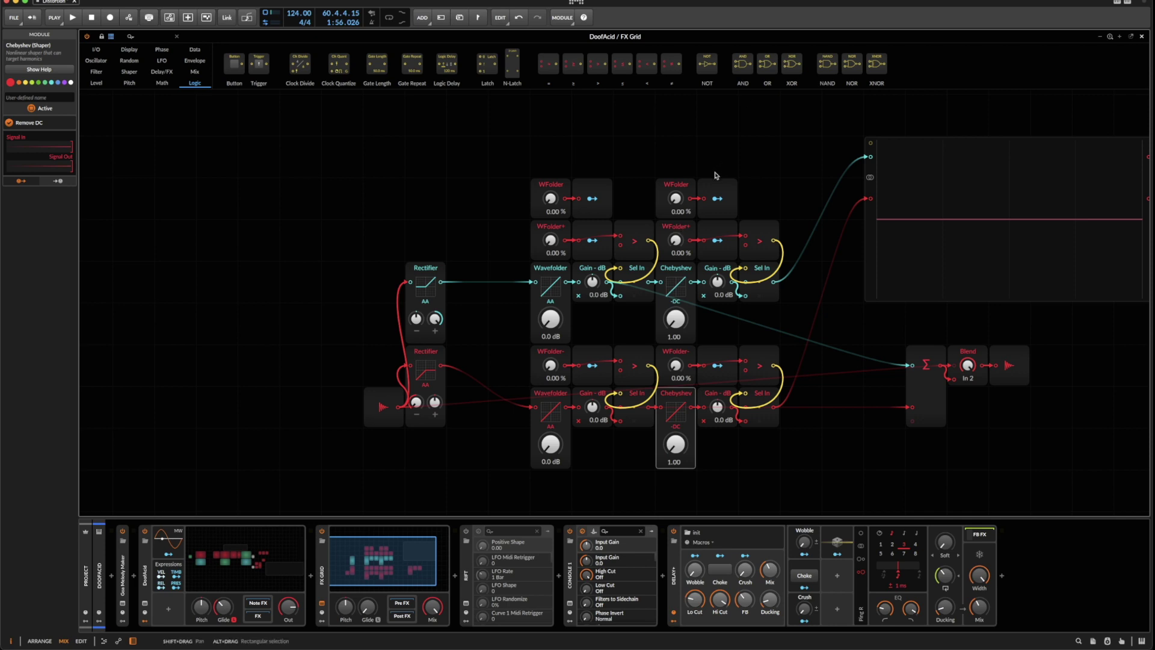
mouse_move(676, 198)
left_mouse_down()
mouse_move(676, 185)
mouse_move(676, 202)
left_mouse_up()
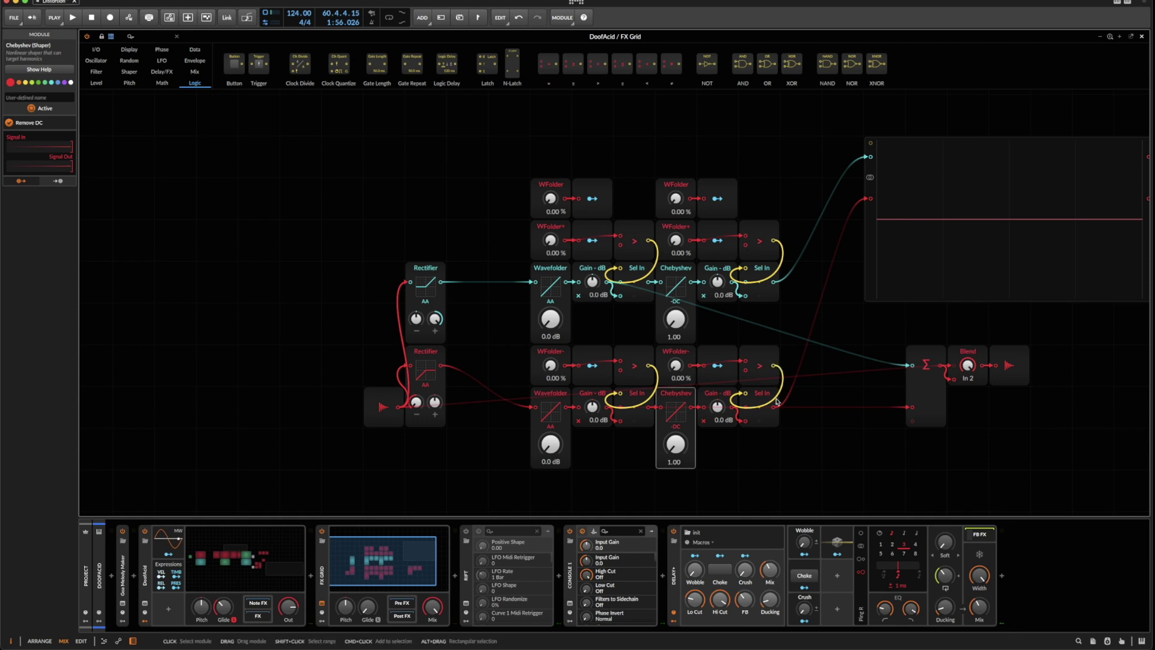
Connect the lower and upper second-stage Select In outputs to the mixer's second and first inputs
left_click_drag(885, 423, 912, 409)
left_click_drag(775, 281, 911, 365)
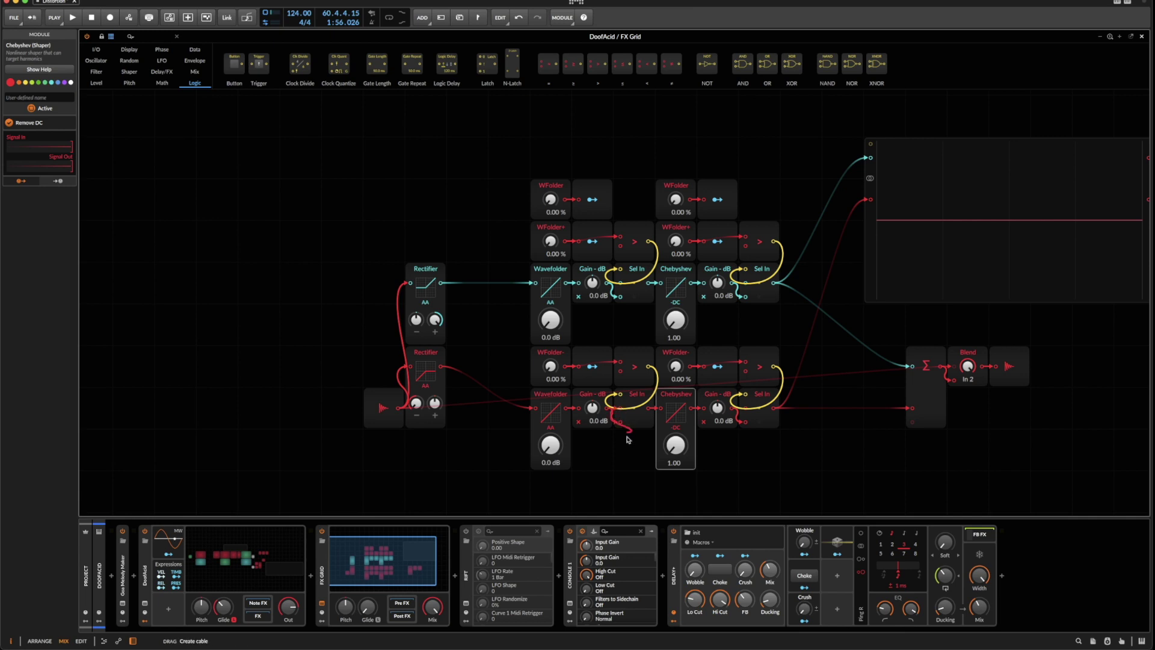
Wire the bypass inputs, feeding the first-stage Select In modules from the audio input and the lower second-stage one from the preceding stage
left_click_drag(535, 408, 613, 289)
left_click(380, 406)
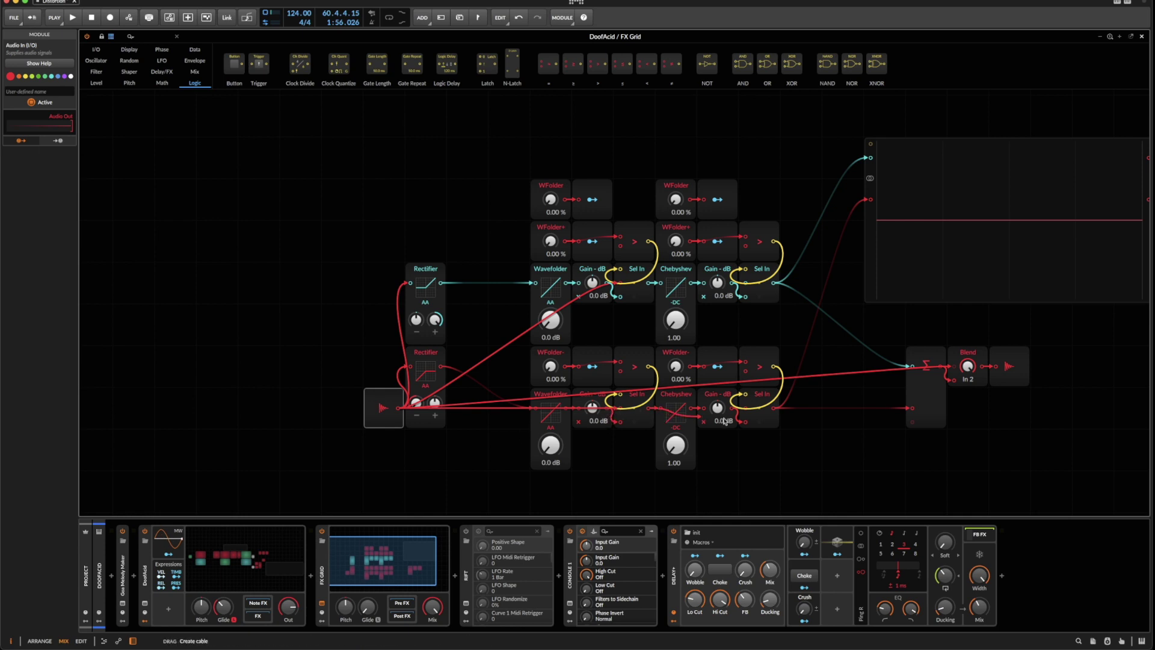
left_click_drag(740, 414, 741, 415)
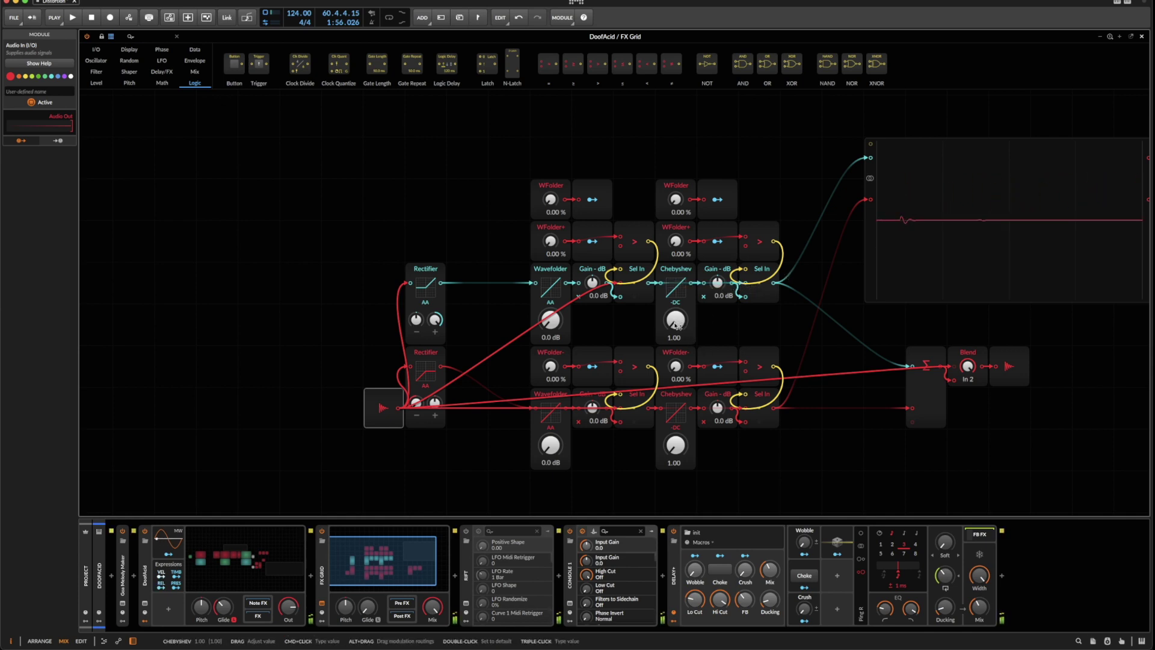
Test the second-stage WFolder- and WFolder+ knobs on the Chebyshev modules during playback and reset each to 0%
mouse_move(676, 365)
left_mouse_down()
mouse_move(675, 316)
mouse_move(675, 374)
left_mouse_up()
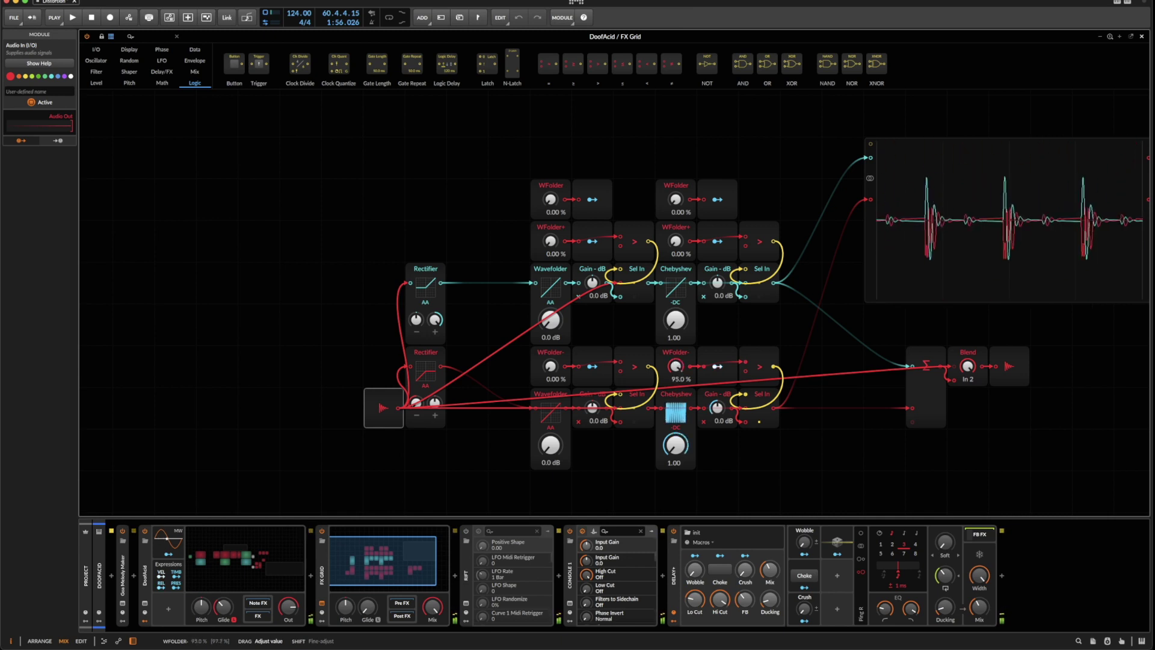
mouse_move(676, 241)
left_mouse_down()
mouse_move(676, 204)
mouse_move(676, 242)
left_mouse_up()
double_click(677, 243)
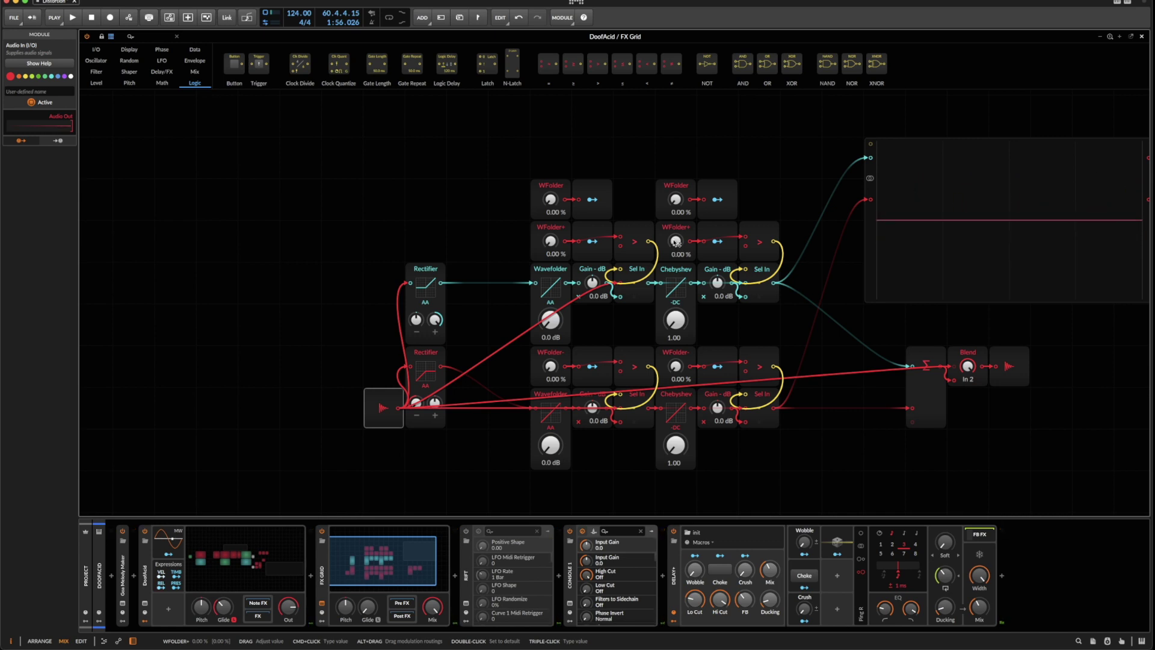
left_click_drag(677, 242, 676, 208)
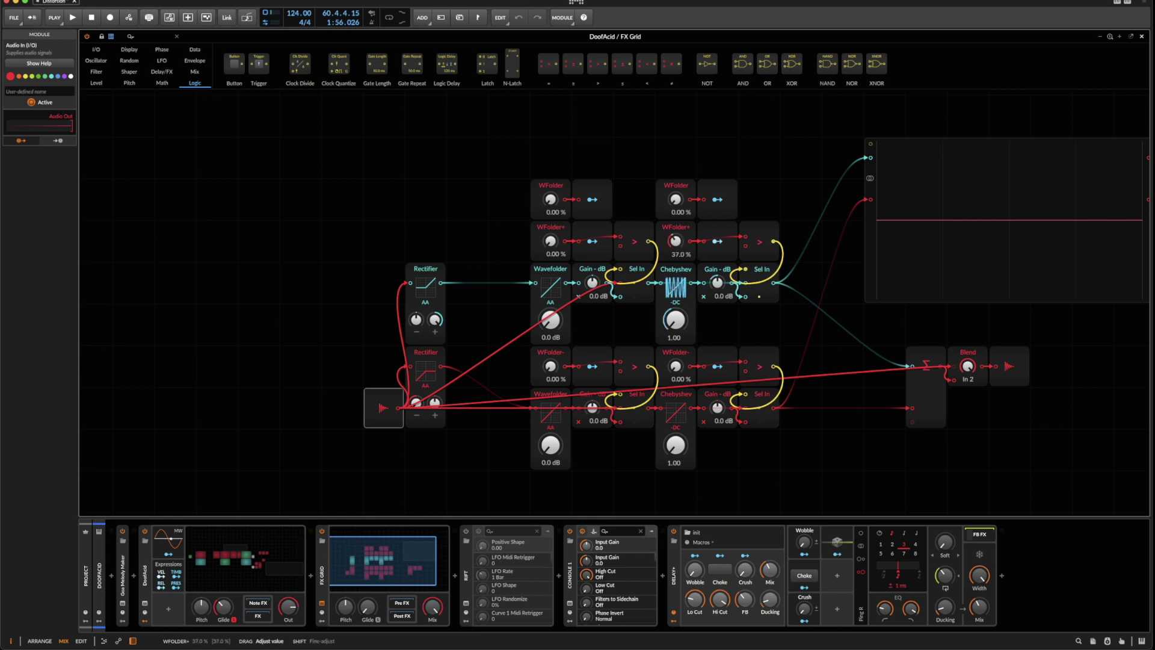
double_click(675, 241)
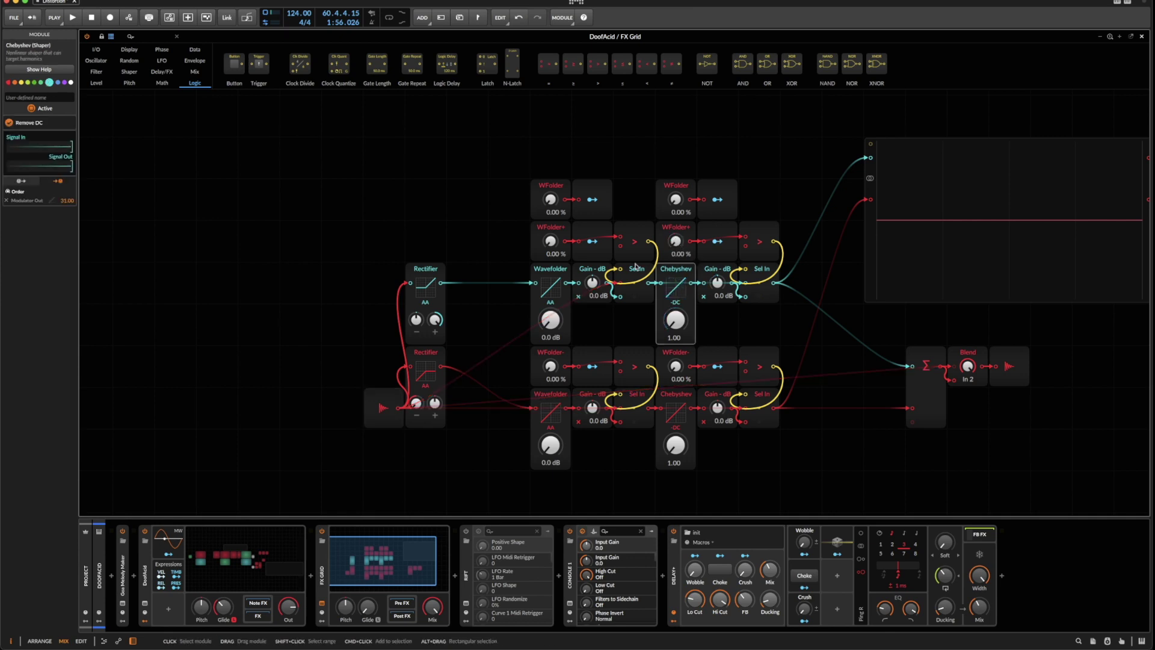
left_click_drag(675, 241, 675, 240)
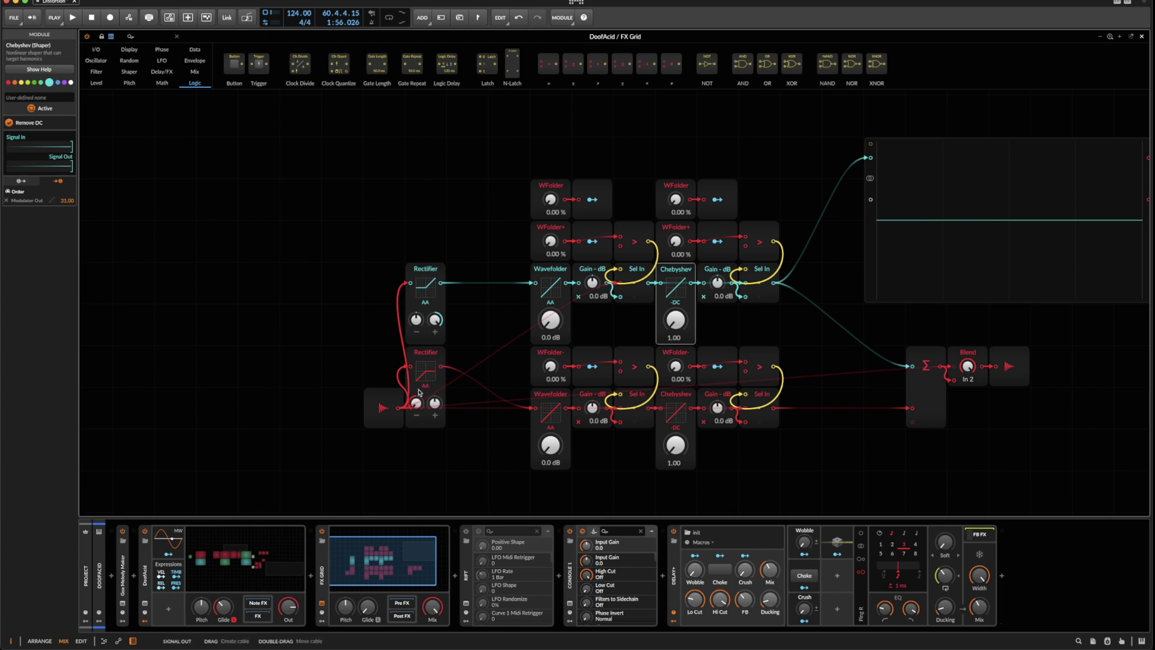
Move the audio input one column left and feed the first-stage Select In bypass inputs from the upper and lower Rectifier outputs
left_click_drag(378, 403, 335, 402)
left_click_drag(441, 367, 534, 407)
left_click_drag(532, 297, 624, 287)
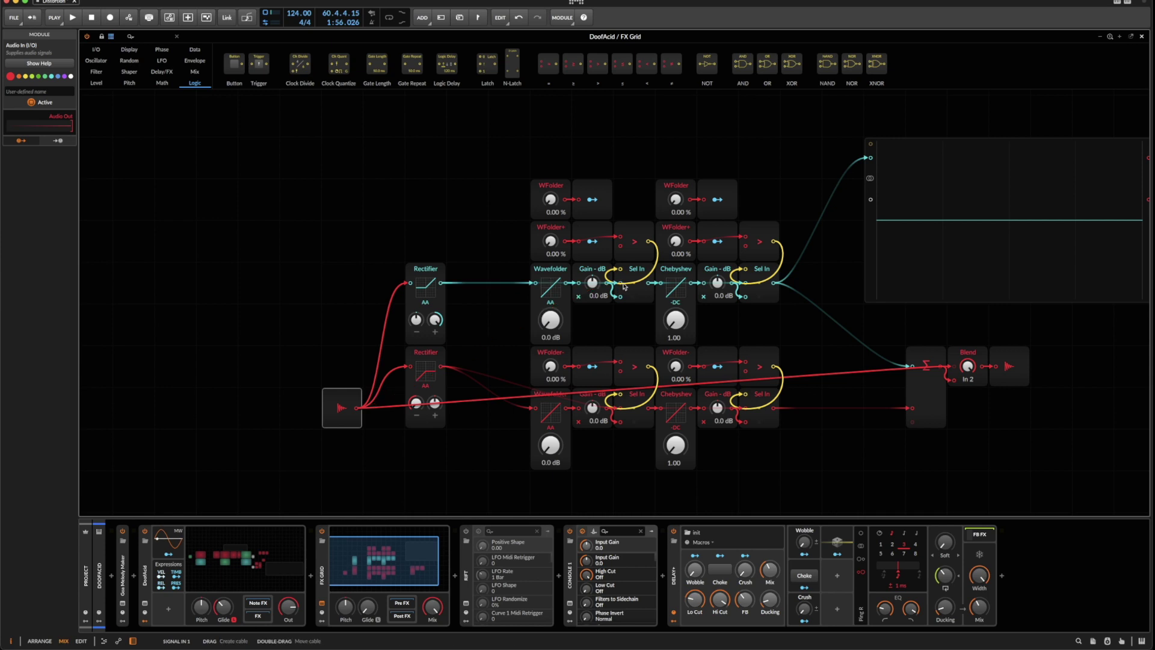
left_click_drag(676, 200, 679, 240)
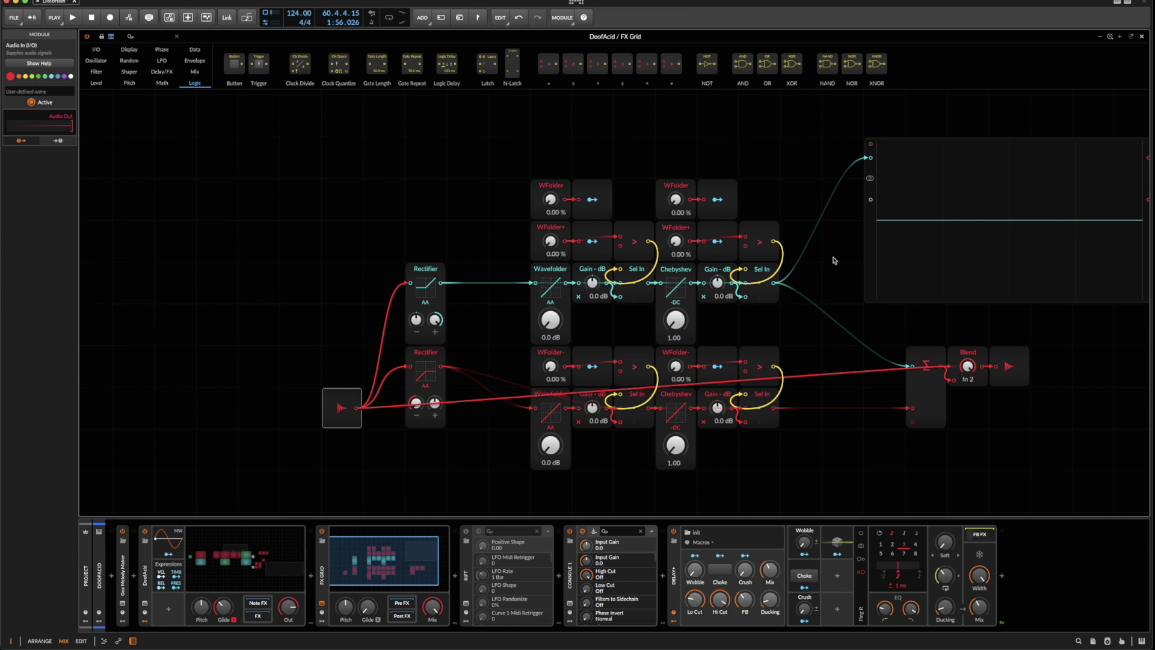
Reconnect the lower second-stage Select In to the oscilloscope's second input, and test both WFolder- knobs, resetting them to 0%
left_click_drag(870, 199, 775, 409)
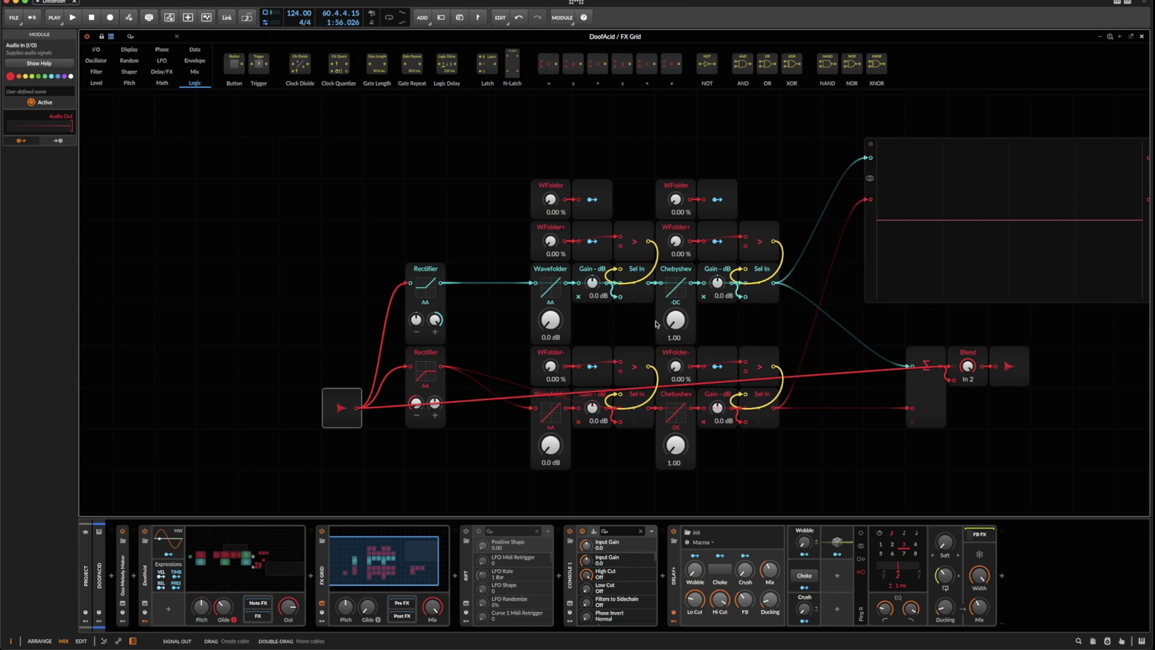
left_click_drag(679, 370, 679, 346)
double_click(675, 366)
left_click_drag(550, 370, 551, 333)
double_click(551, 365)
Move the oscilloscope three columns right and the mixer, Blend and output modules two columns right
scroll(648, 232, "right", 5)
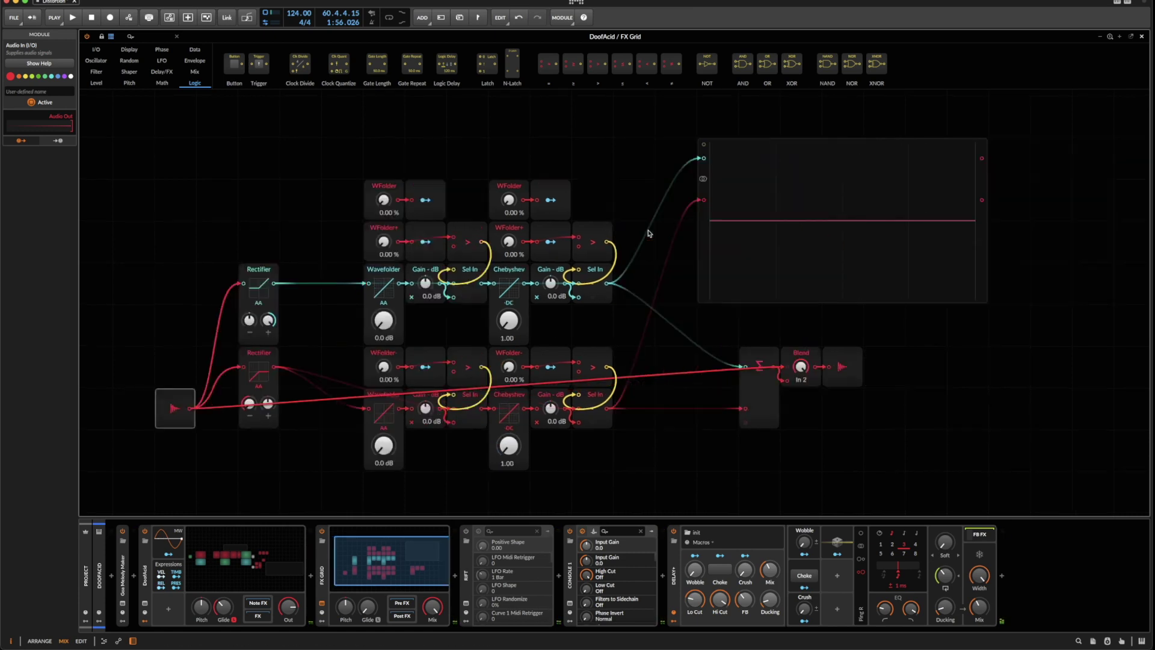
scroll(647, 233, "down", 1)
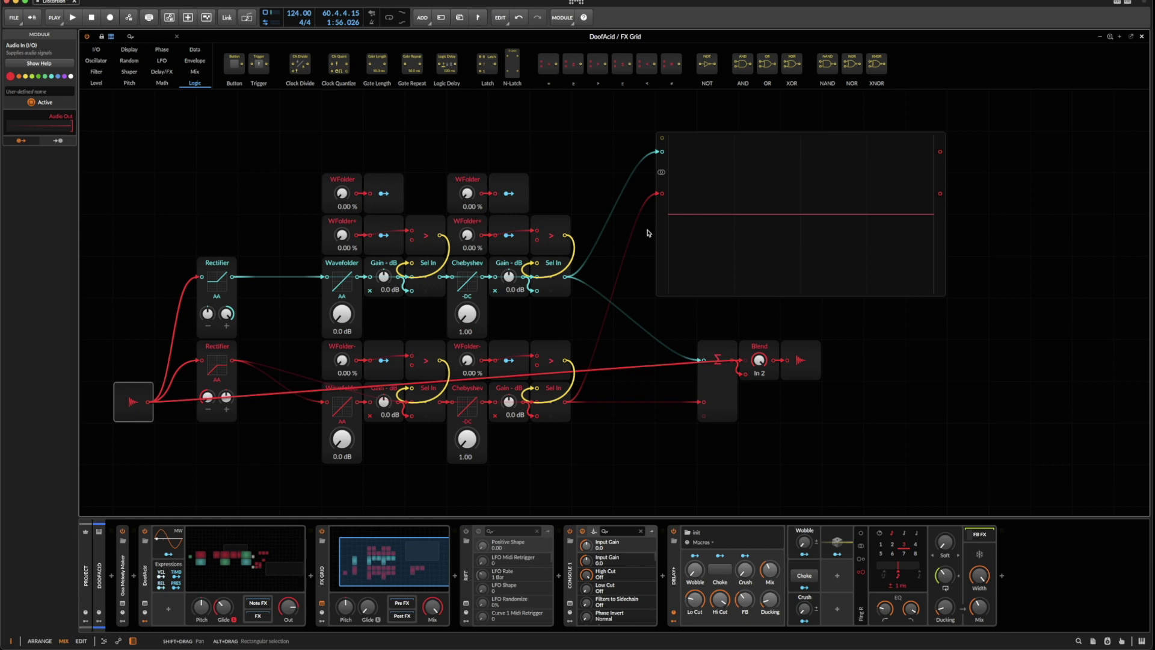
left_click_drag(660, 215, 816, 206)
left_click_drag(692, 318, 844, 448)
left_click_drag(739, 350, 822, 349)
Duplicate the whole upper and lower Chebyshev stage three columns to the right as a third stage
left_click_drag(467, 124, 610, 479)
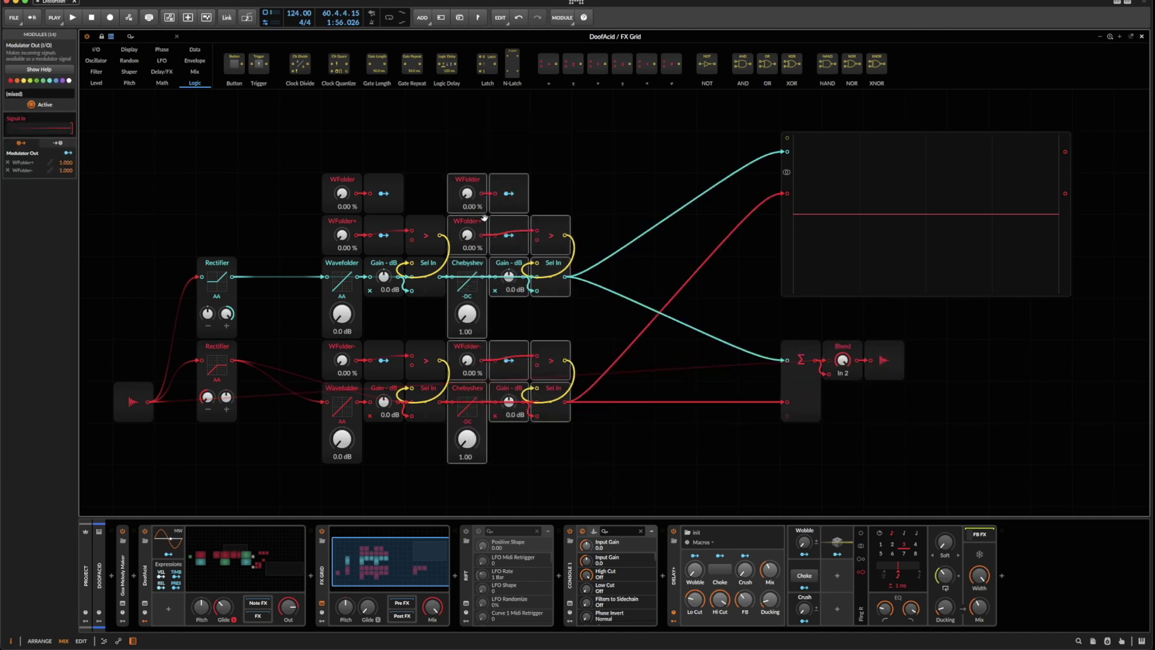
left_click(457, 179)
left_click_drag(457, 179, 580, 193)
key("alt")
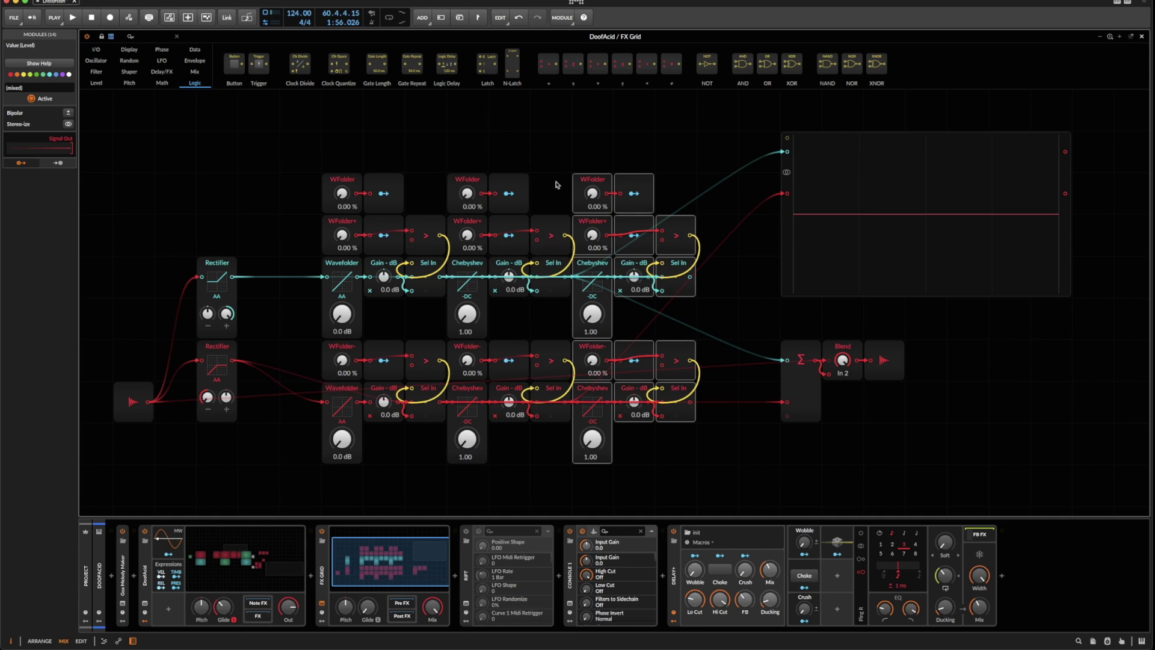
Shift the second-stage comparator and Select In pairs up to inspect the cables underneath, and return them to their places
left_click_drag(556, 184, 557, 297)
left_click_drag(550, 222, 550, 194)
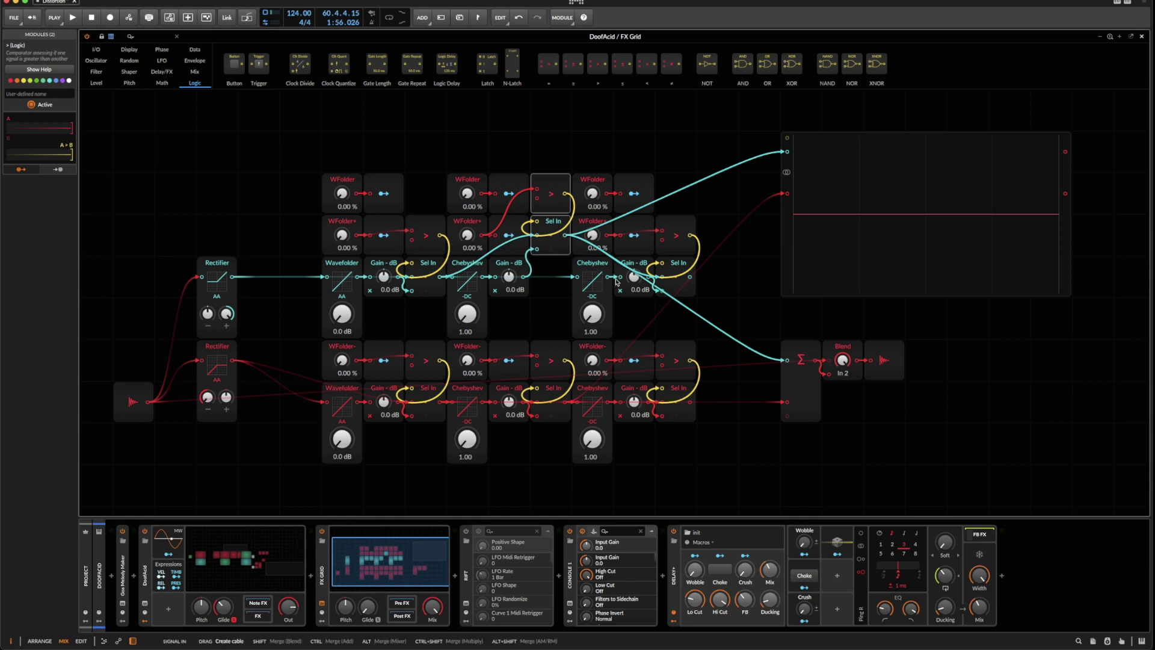
left_click_drag(568, 301, 554, 325)
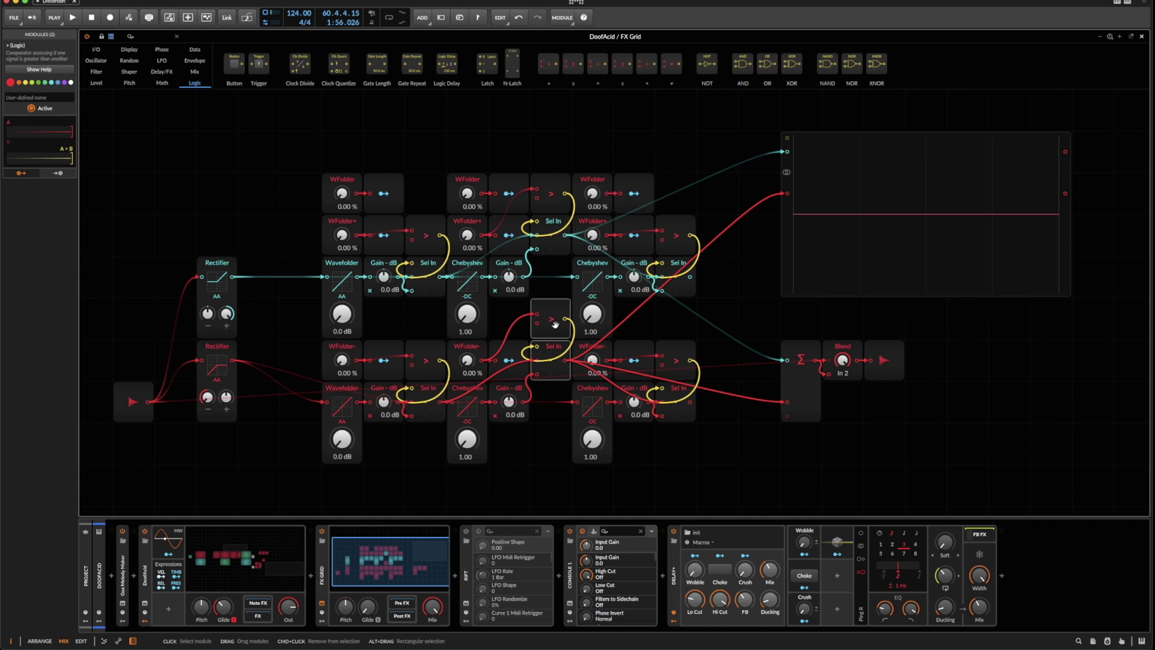
key("super+z")
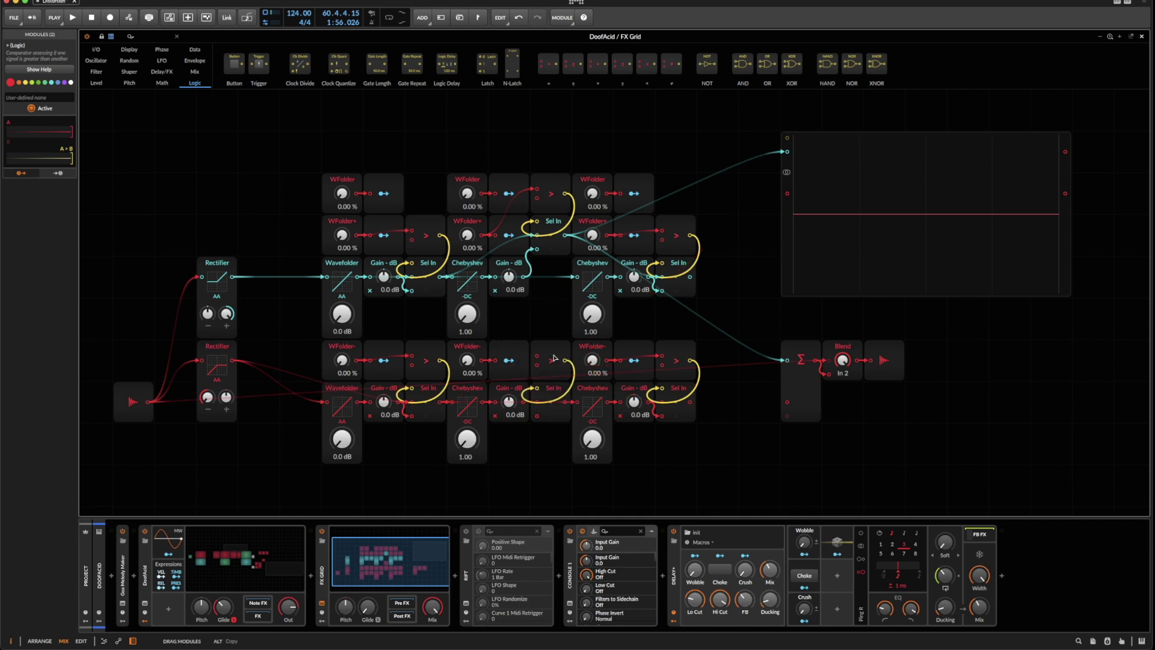
left_click_drag(548, 161, 553, 281)
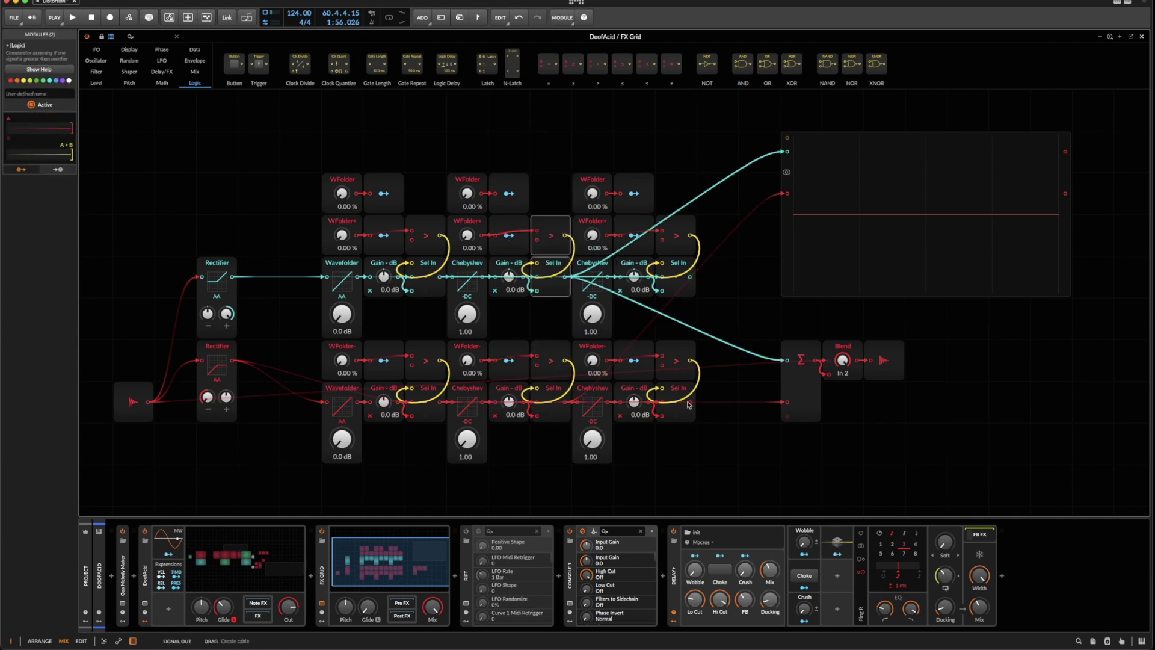
Route the third-stage Select In outputs to the mixer's inputs and the lower one to the oscilloscope's second input
left_click_drag(689, 405, 787, 193)
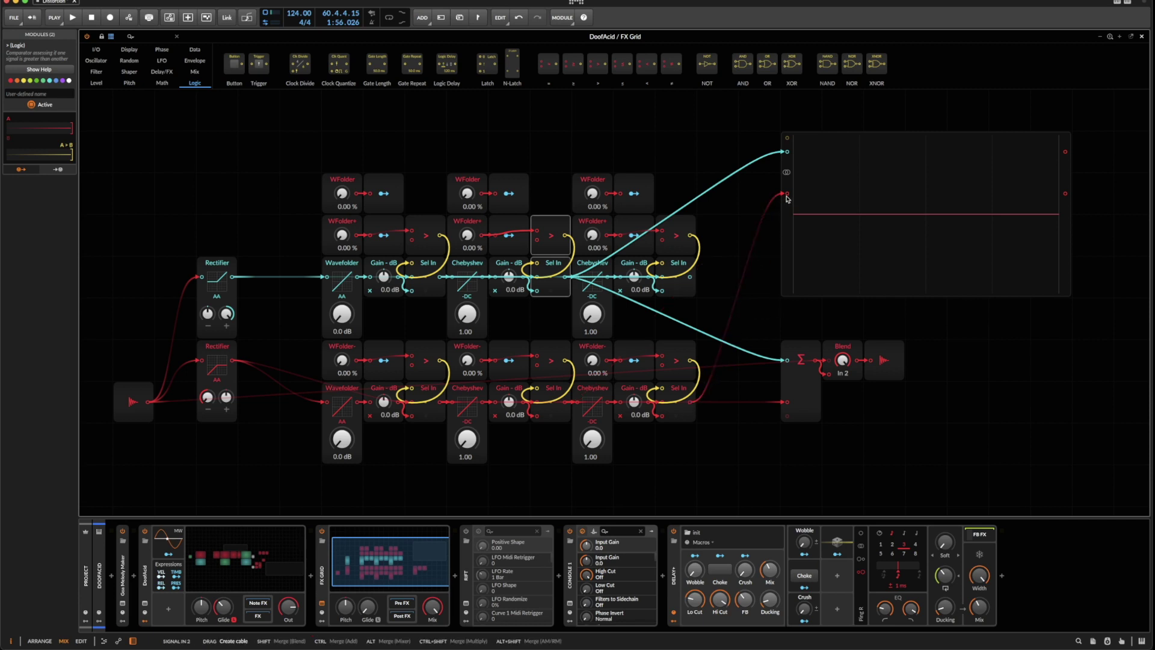
left_click_drag(690, 402, 787, 401)
left_click_drag(690, 277, 788, 361)
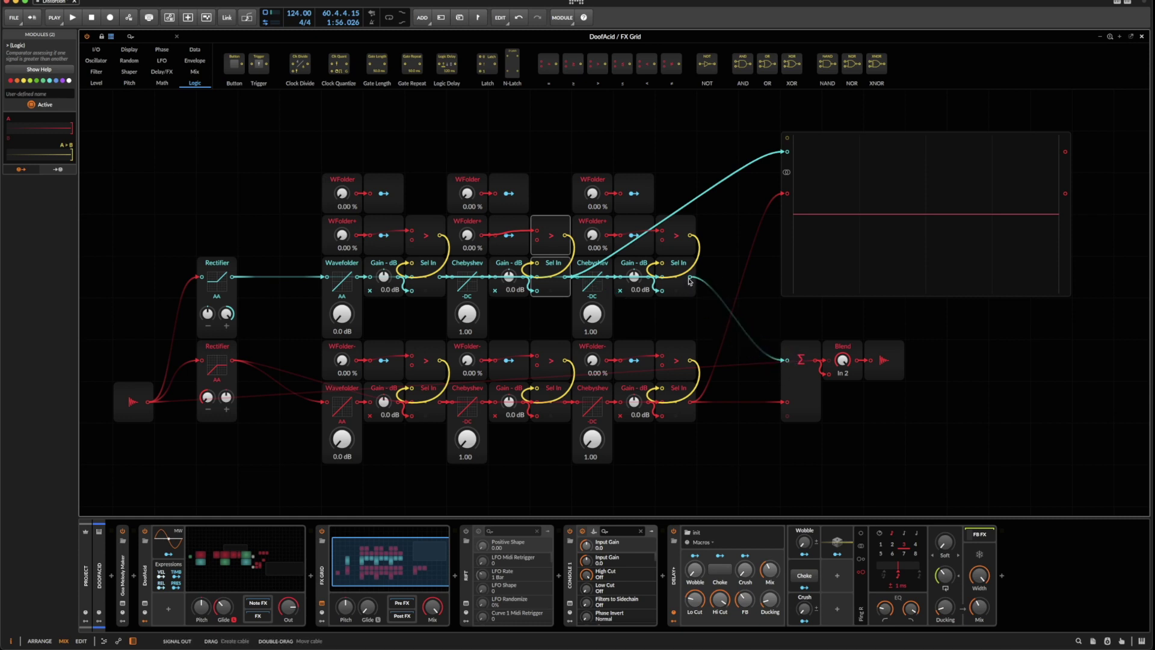
Replace both third-stage Chebyshev modules with Quantizers and set each one to -60.0 dB
right_click(598, 284)
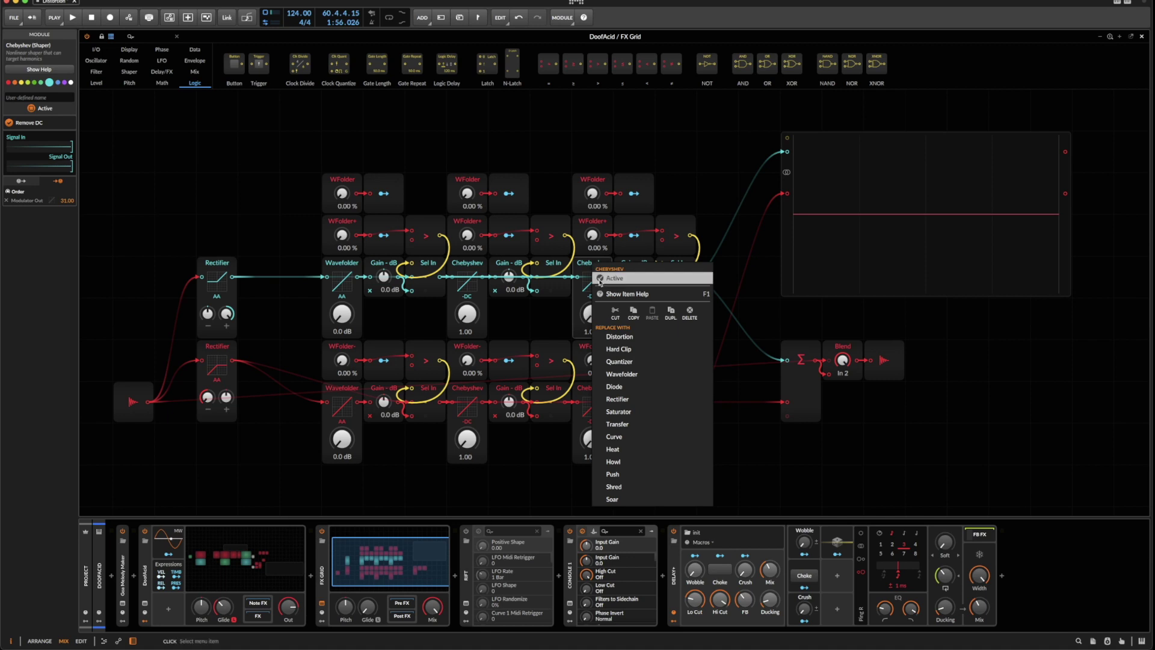
left_click(619, 361)
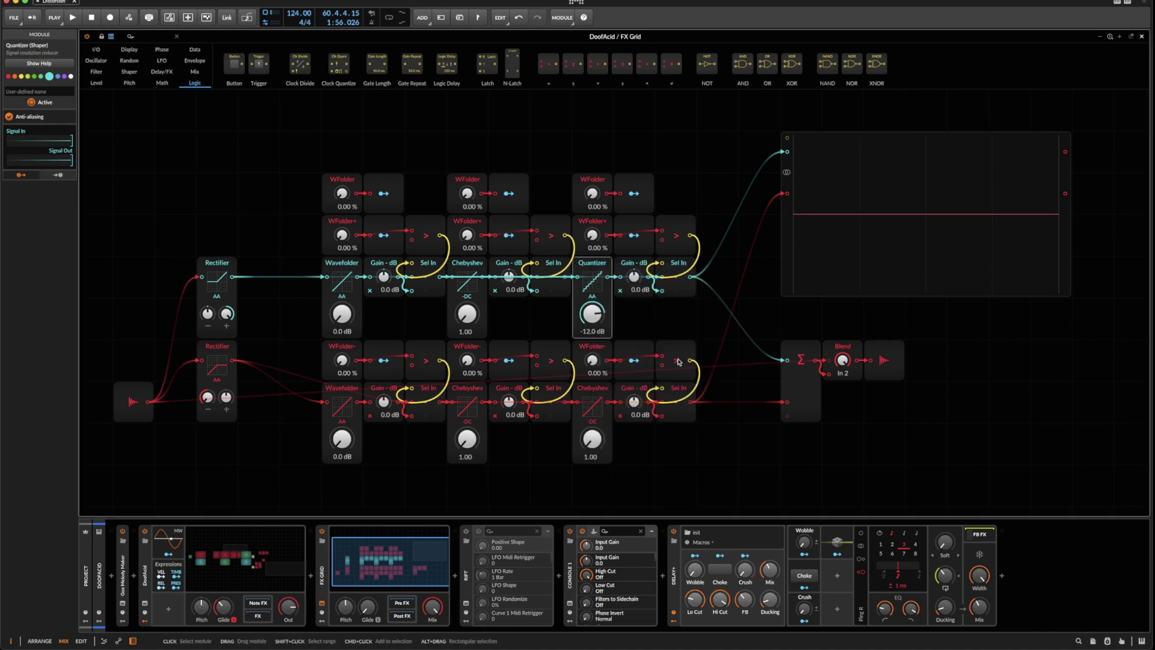
right_click(600, 389)
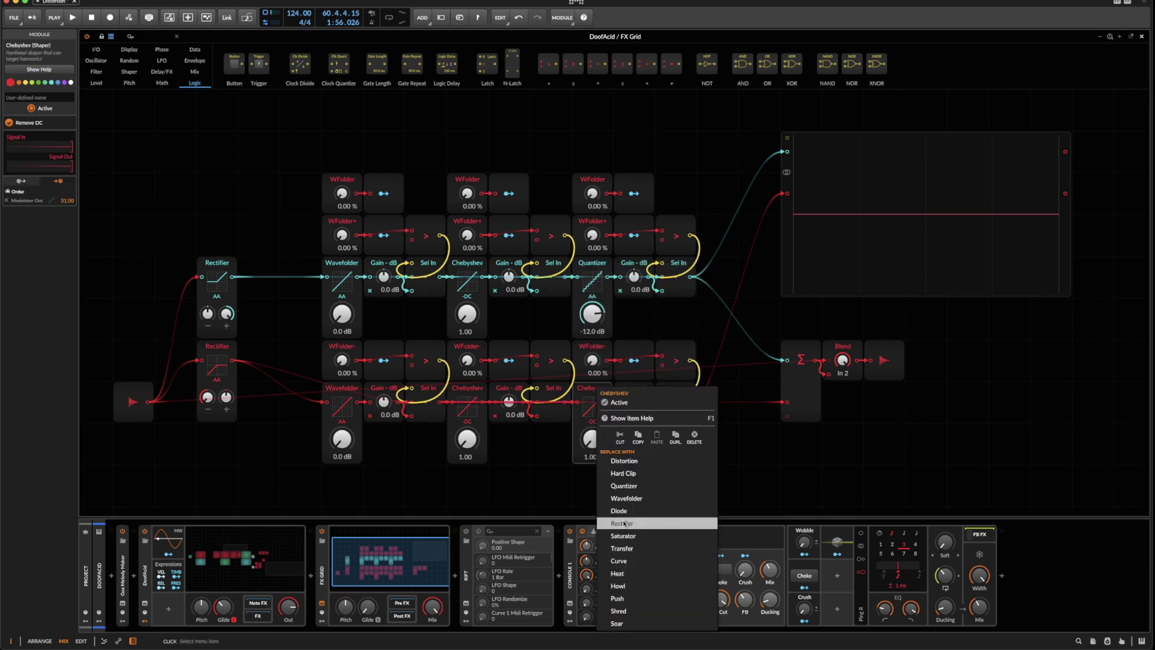
left_click(624, 485)
left_click_drag(593, 360, 593, 353)
left_click_drag(591, 438, 592, 481)
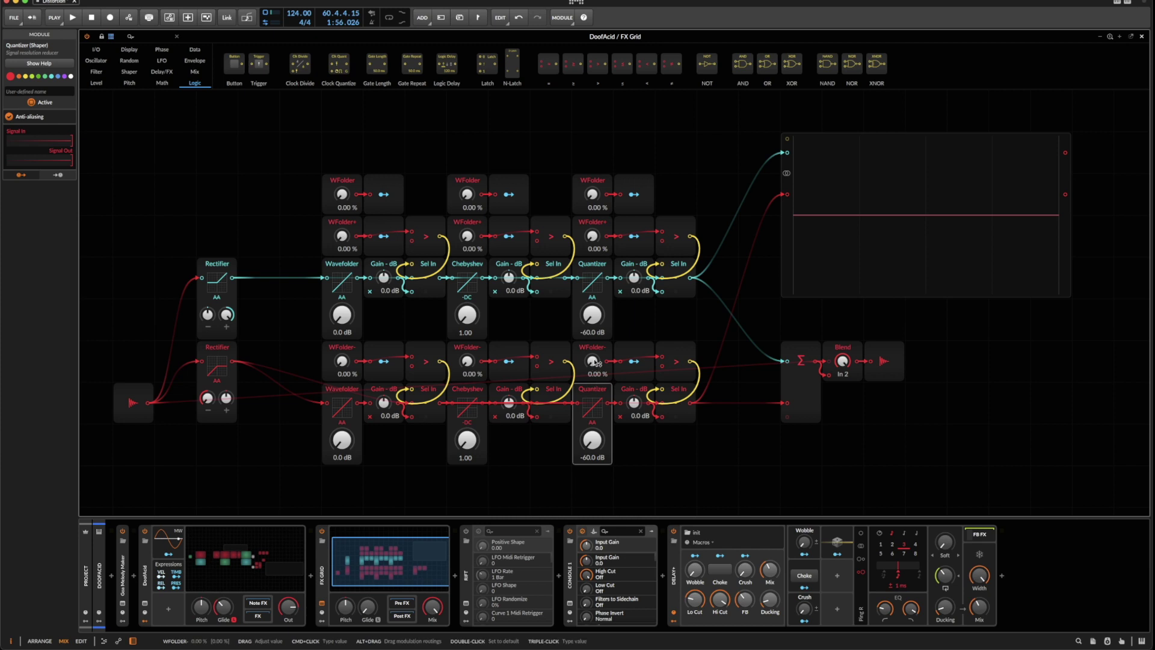
Map the third-stage WFolder- and WFolder+ modulators to their Quantizers and try out the WFolder+ knob
left_click(633, 362)
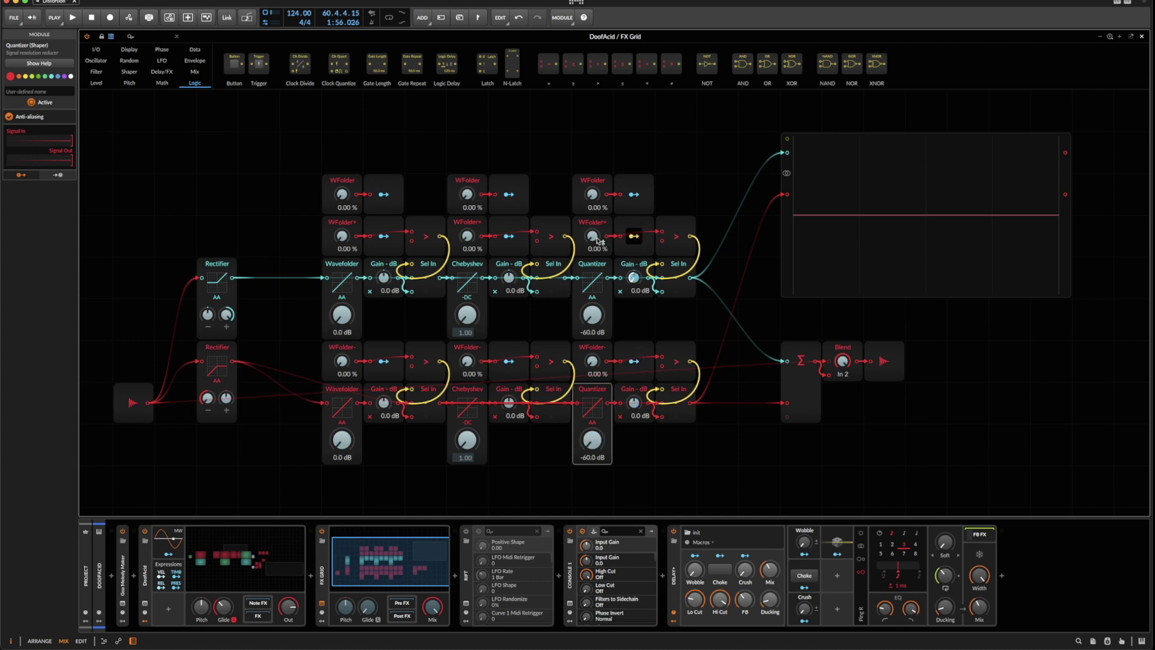
left_click(633, 236)
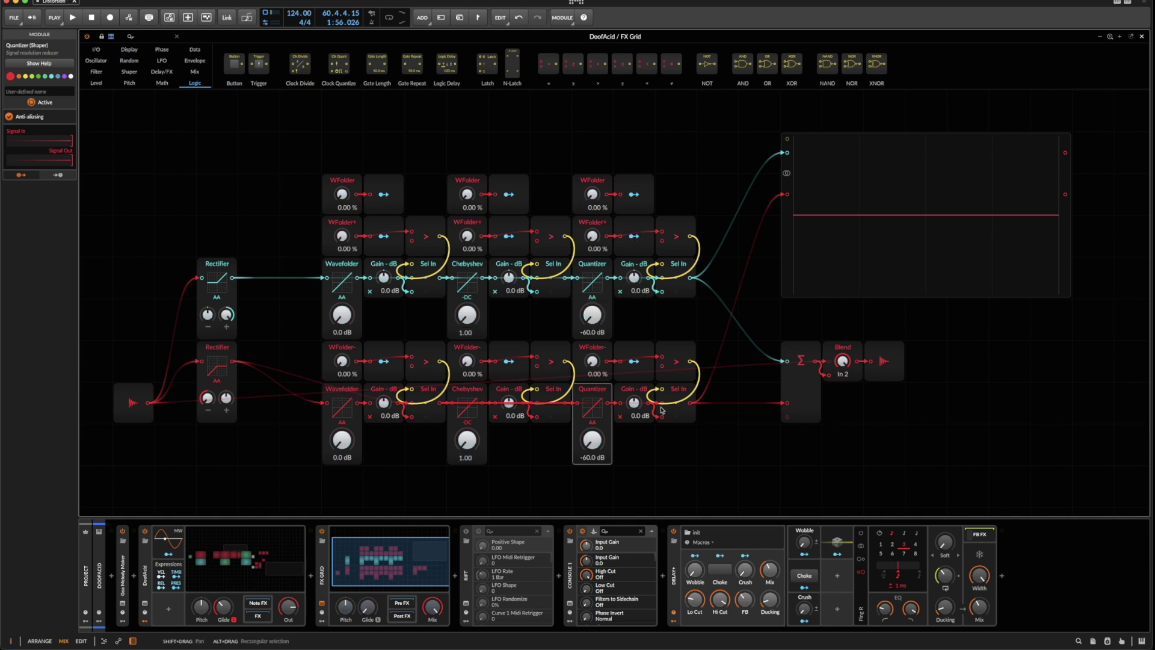
left_click_drag(594, 236, 594, 216)
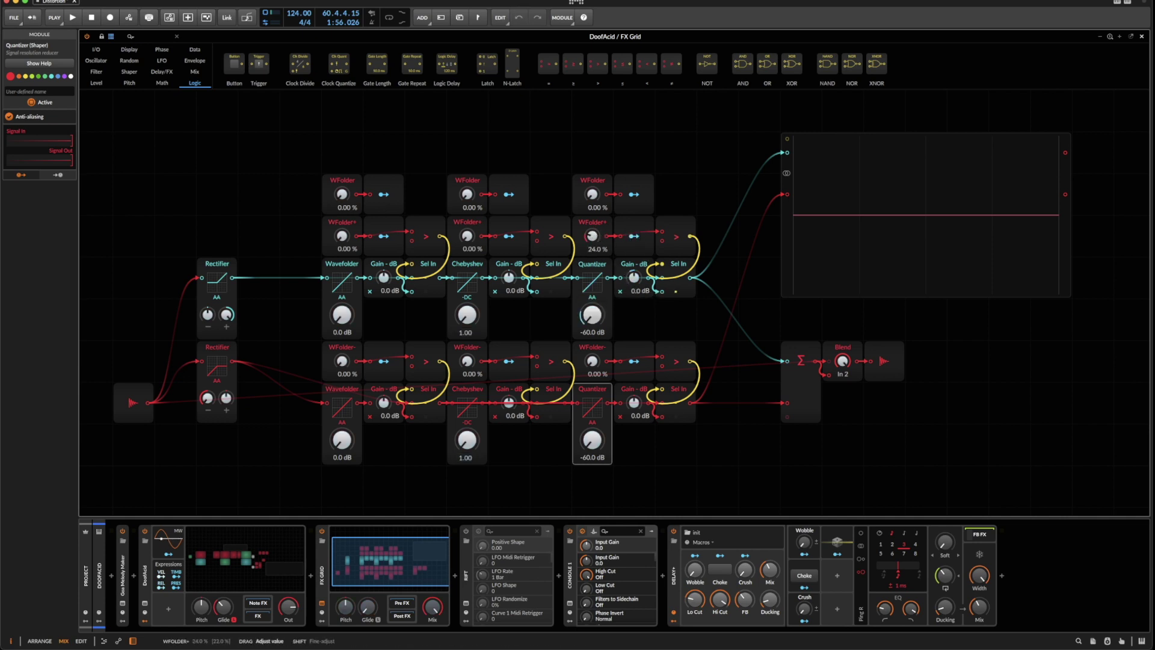
Delete the upper and lower Gain - dB modules of the third stage
left_click(631, 265)
left_click(632, 392, "shift")
key("Delete")
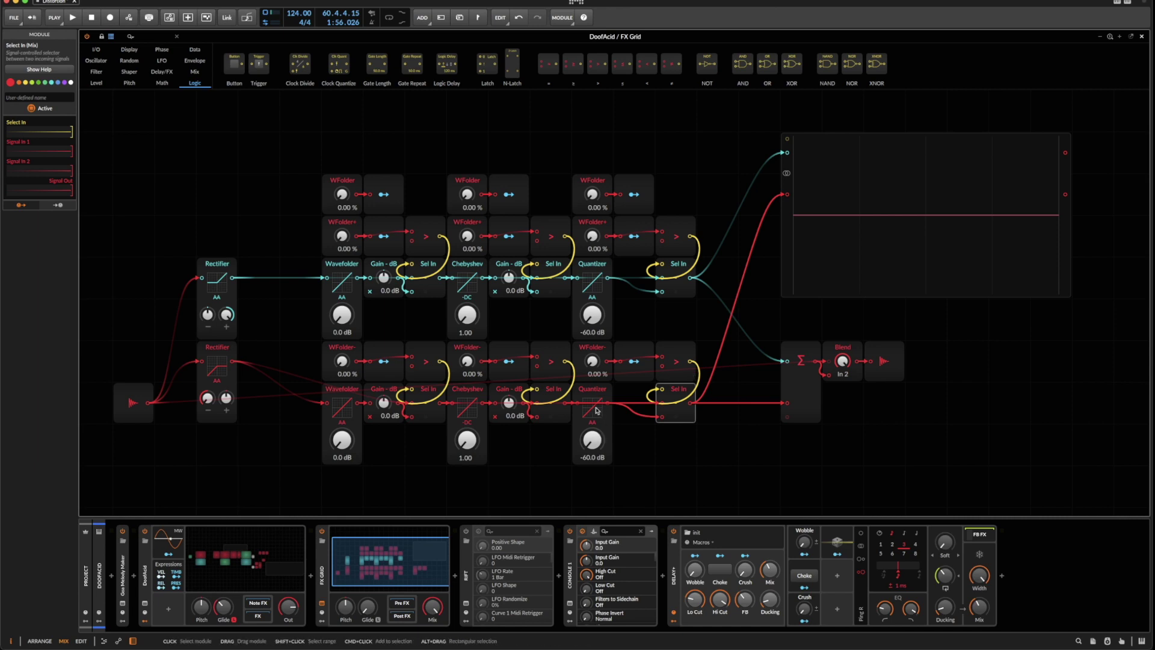
Test the third-stage Quantizers during playback with the WFolder-, WFolder+ and shared WFolder knobs, watching the oscilloscope
left_click_drag(592, 361, 592, 278)
left_click_drag(597, 364, 597, 362)
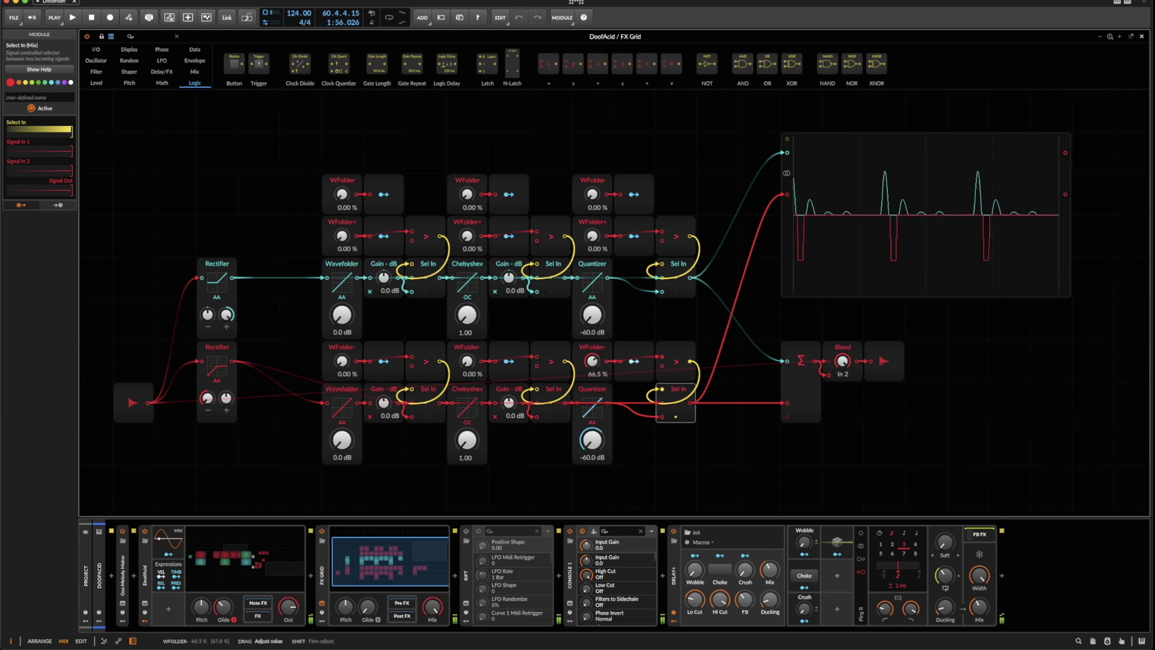
double_click(592, 361)
left_click_drag(592, 236, 592, 167)
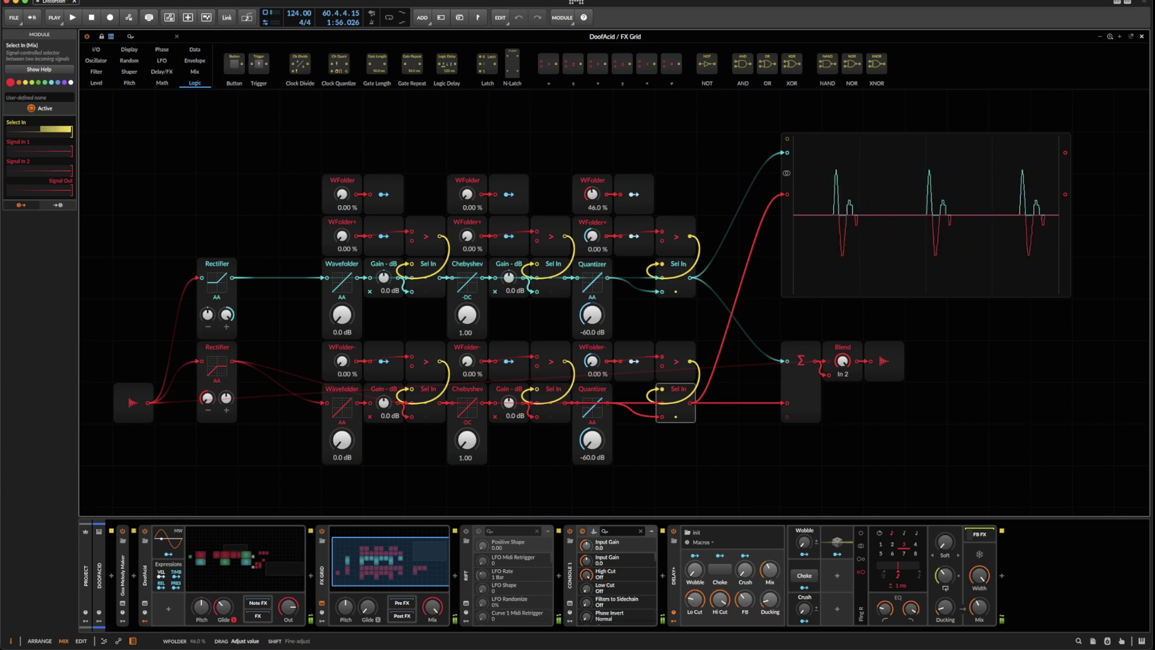
Test the third-stage shared WFolder knob during playback on the oscilloscope and return it to 0.00 %
left_click_drag(592, 194, 592, 193)
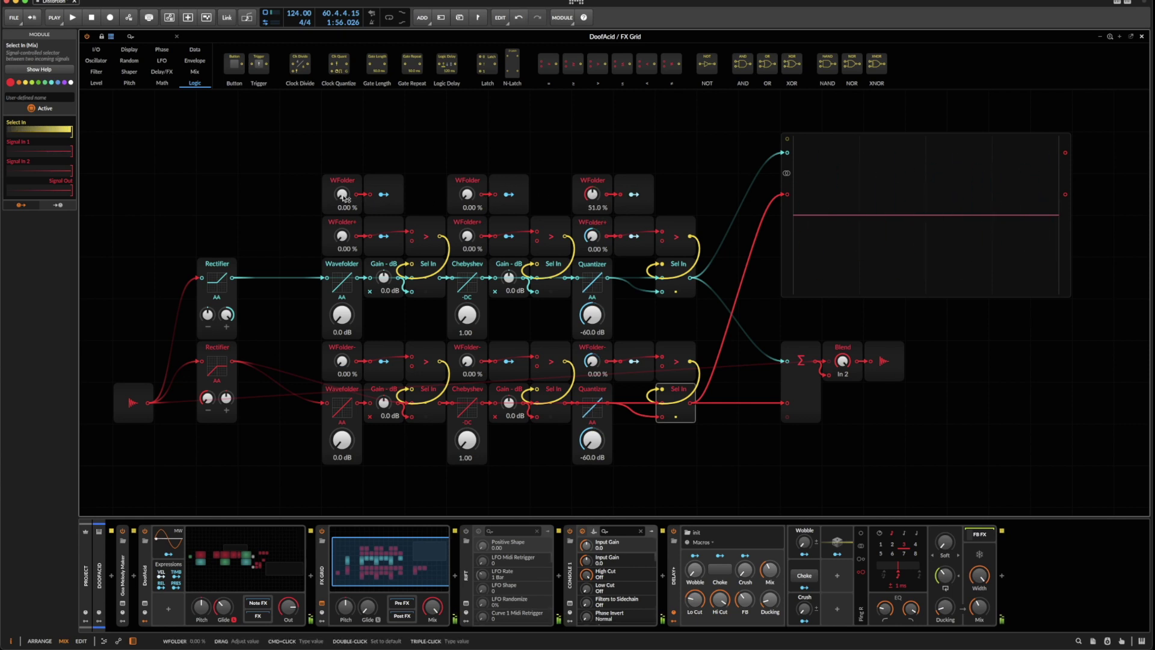
mouse_move(341, 196)
left_mouse_down()
mouse_move(342, 161)
mouse_move(341, 194)
left_mouse_up()
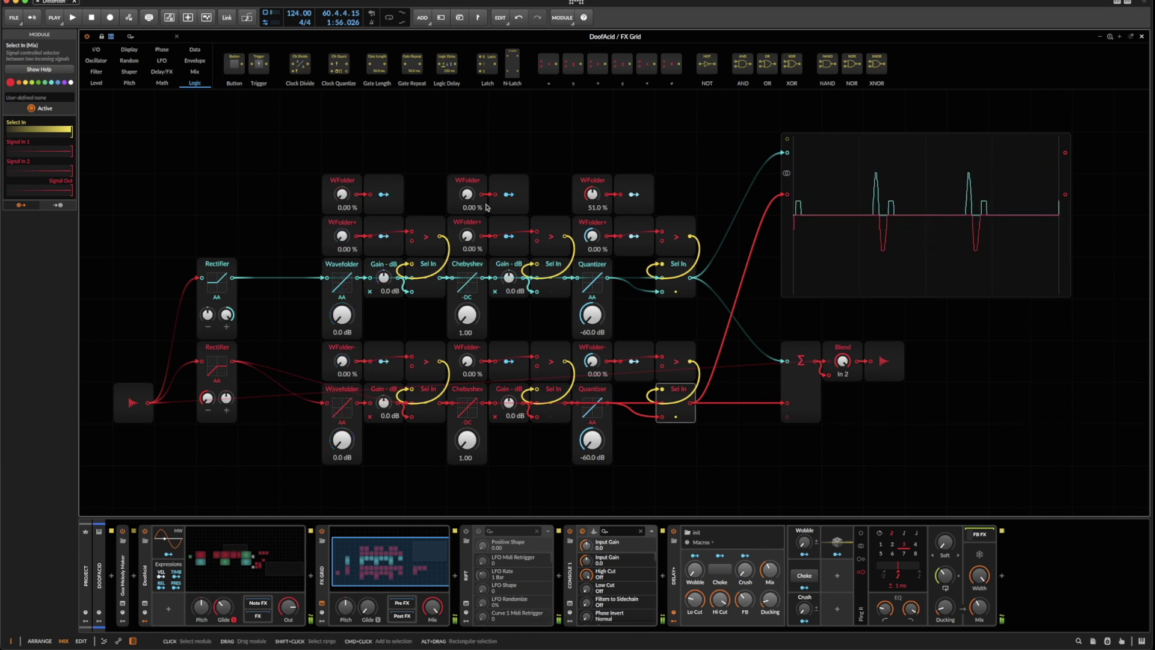
left_click_drag(592, 193, 592, 229)
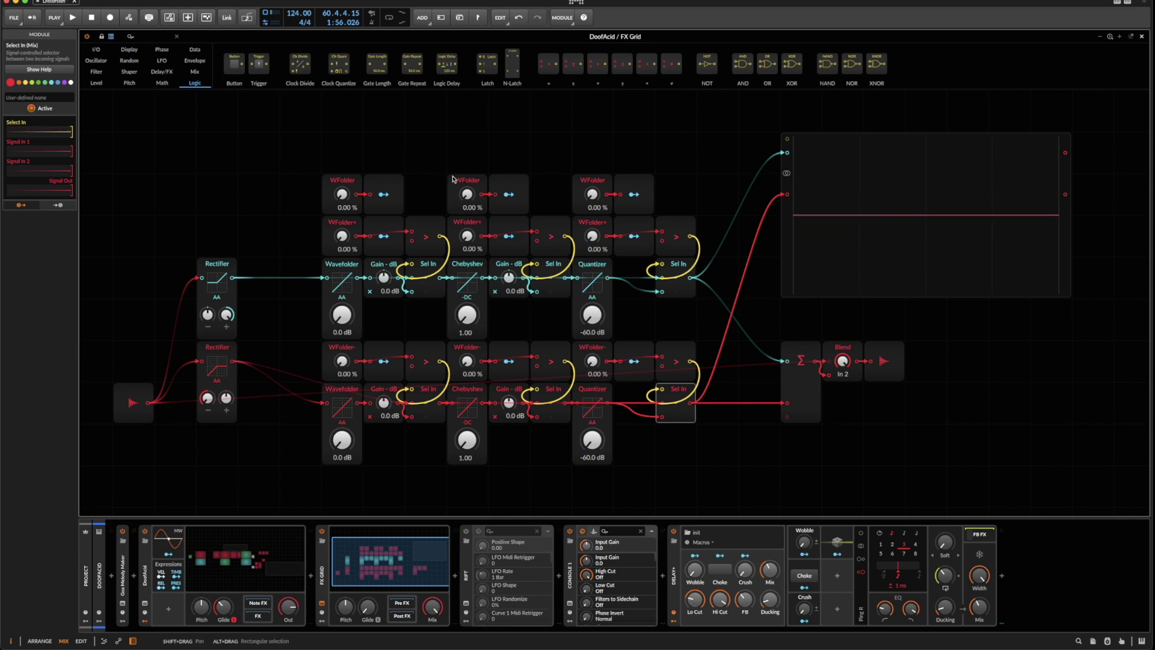
Rename the second-stage knobs Sheby, Sheby+ and Sheby-, and the third-stage knobs Quantize, Quantize+ and Quantize-
left_click(470, 182)
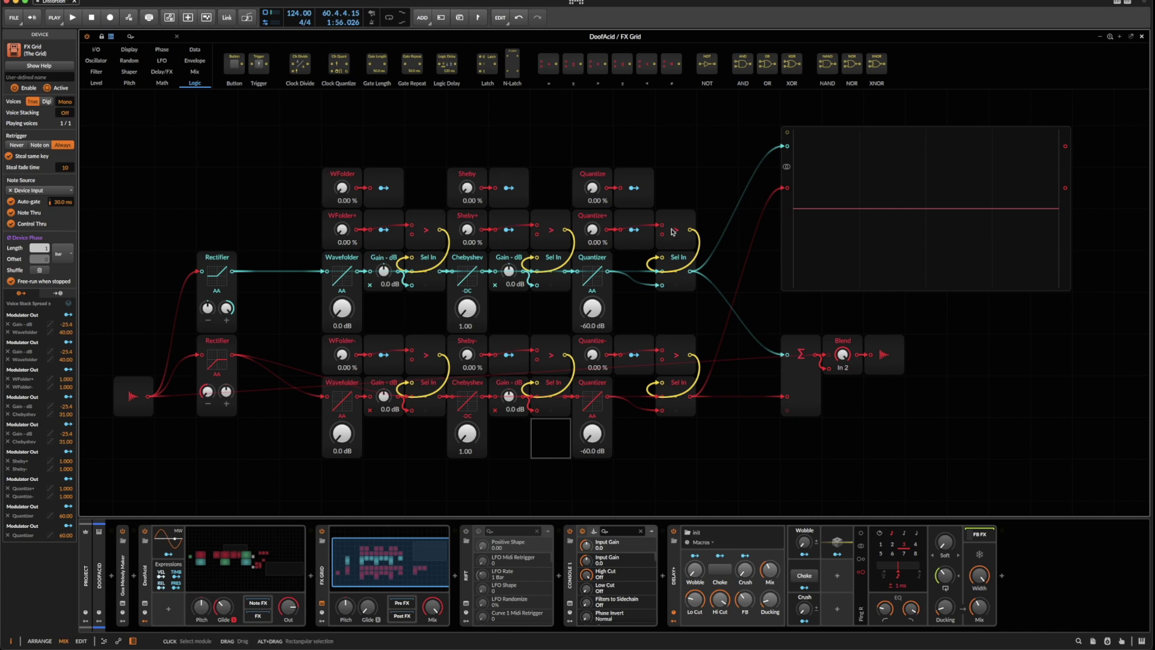
Show the FX Grid device's remote controls and create its first remote controls page
left_click(321, 612)
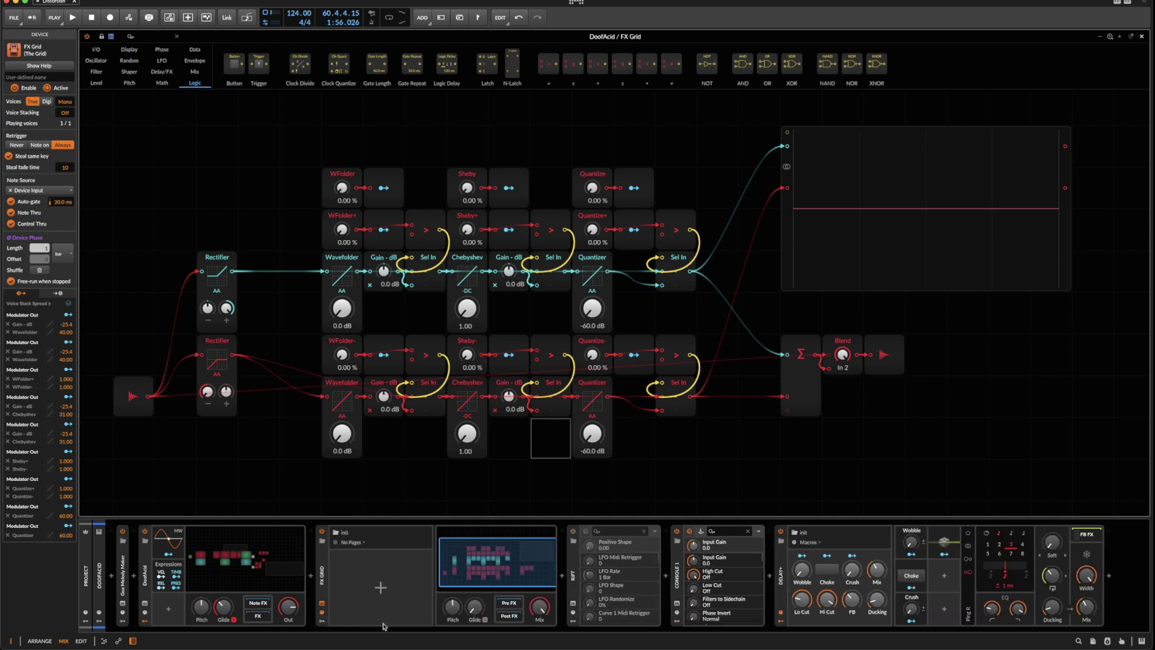
left_click_drag(212, 130, 752, 477)
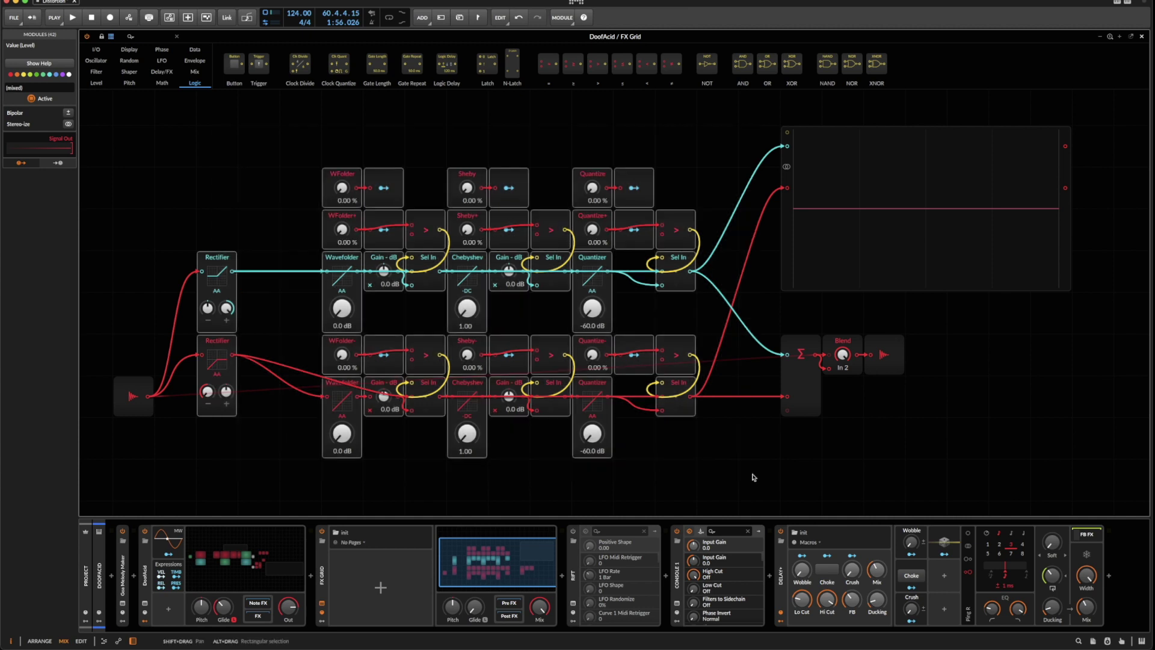
left_click(752, 477)
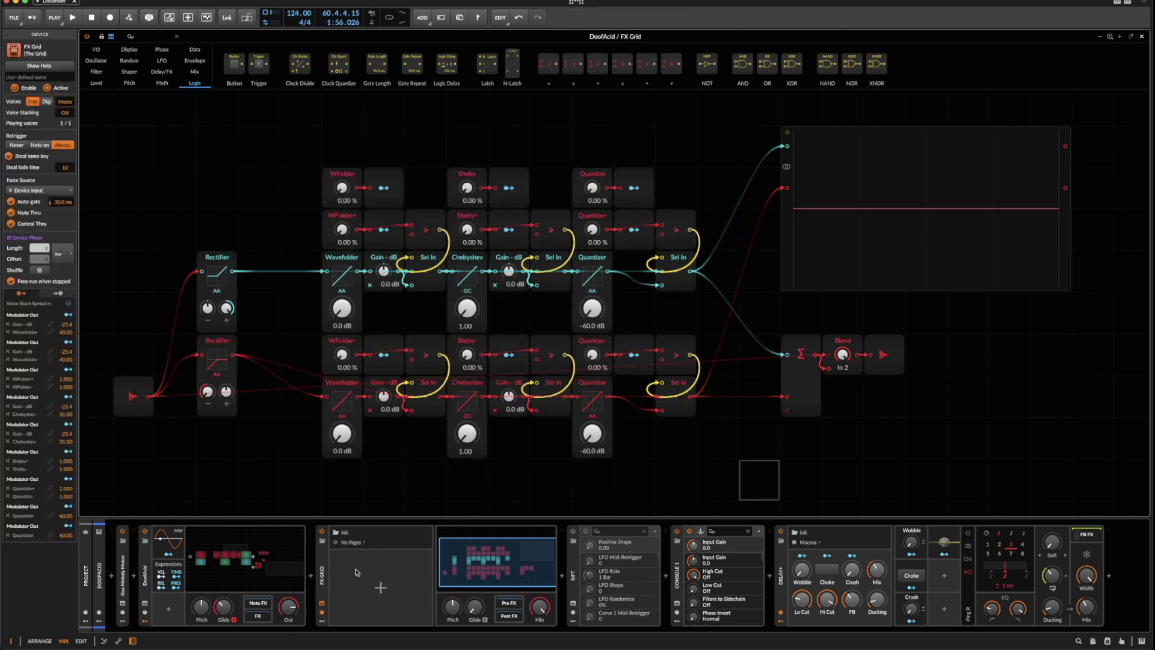
left_click(380, 587)
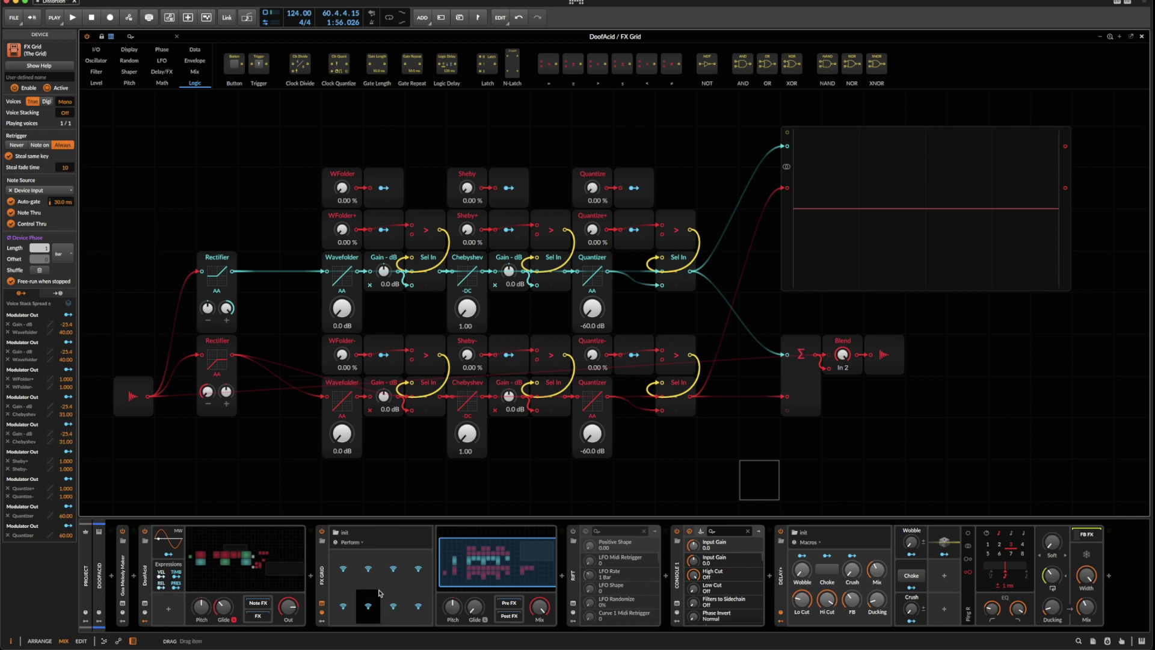
Map WFolder+ and Sheby+ to the first two upper remote slots, and WFolder- and Sheby- to the slots beneath them
left_click(343, 568)
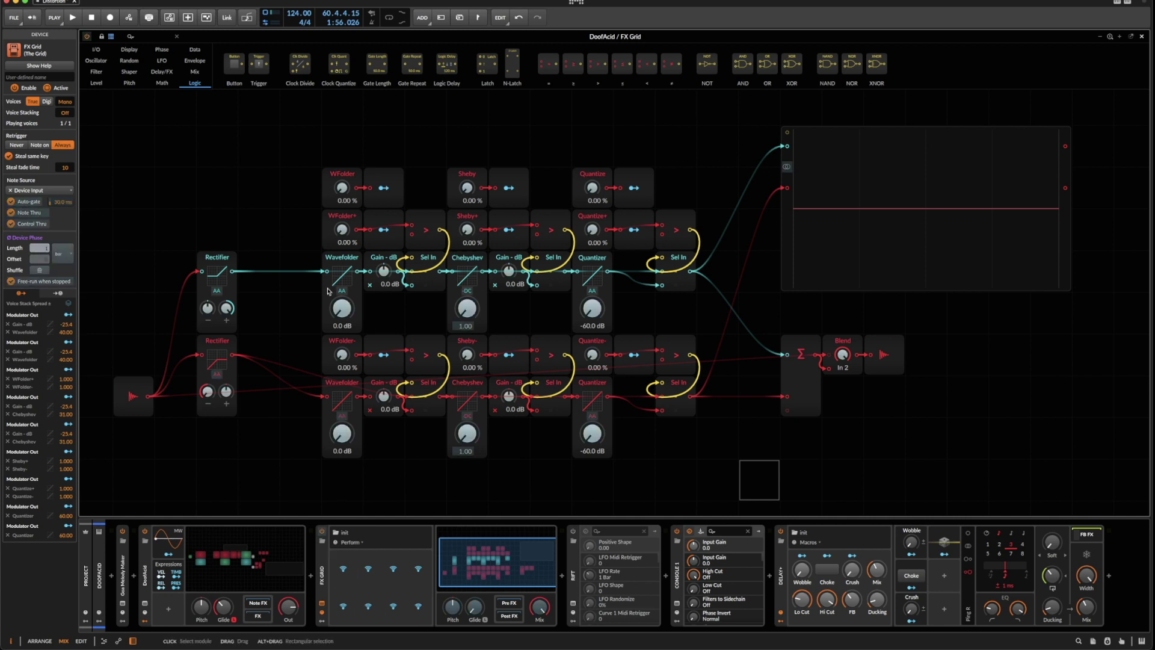
left_click(348, 231)
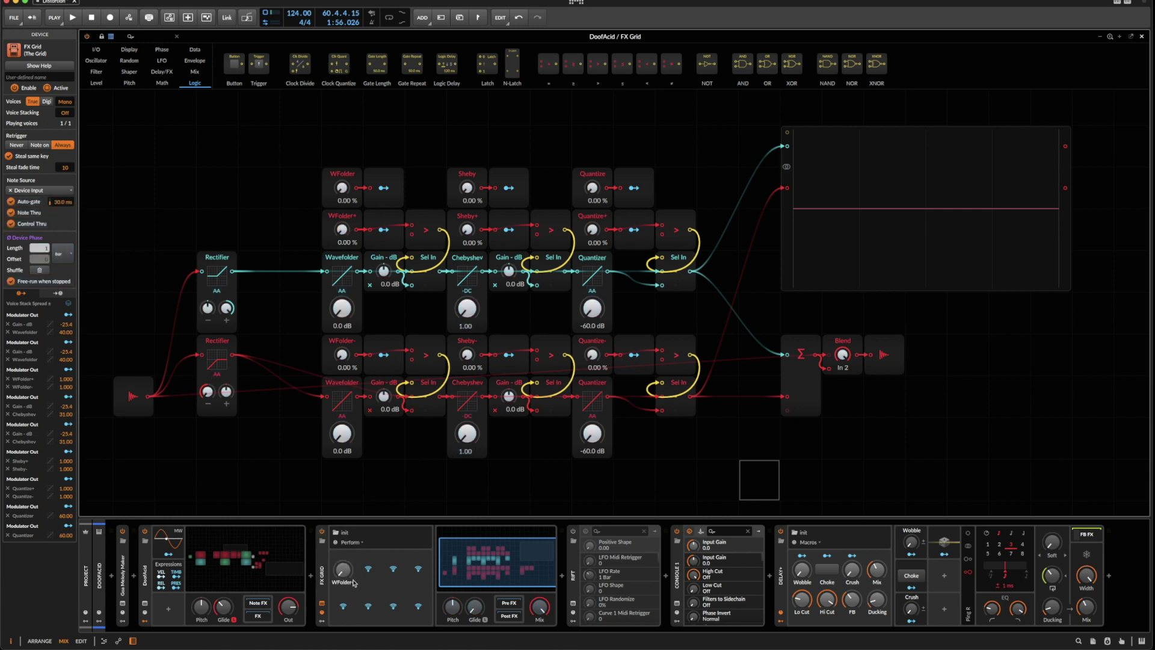
left_click(343, 605)
left_click(346, 356)
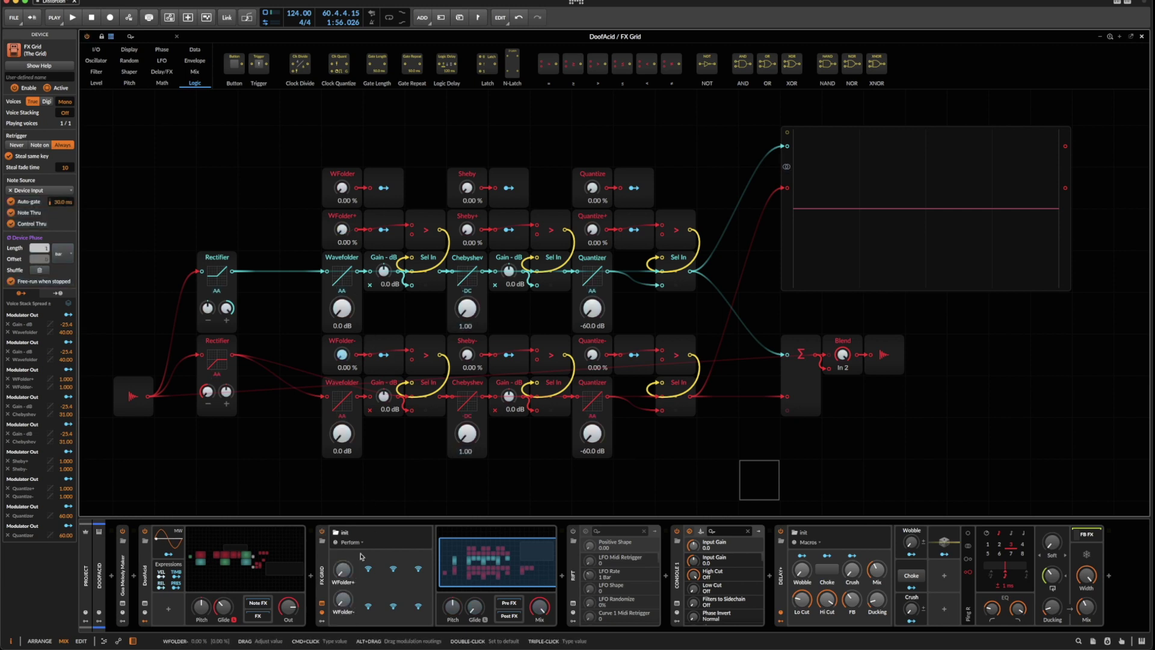
left_click(467, 228)
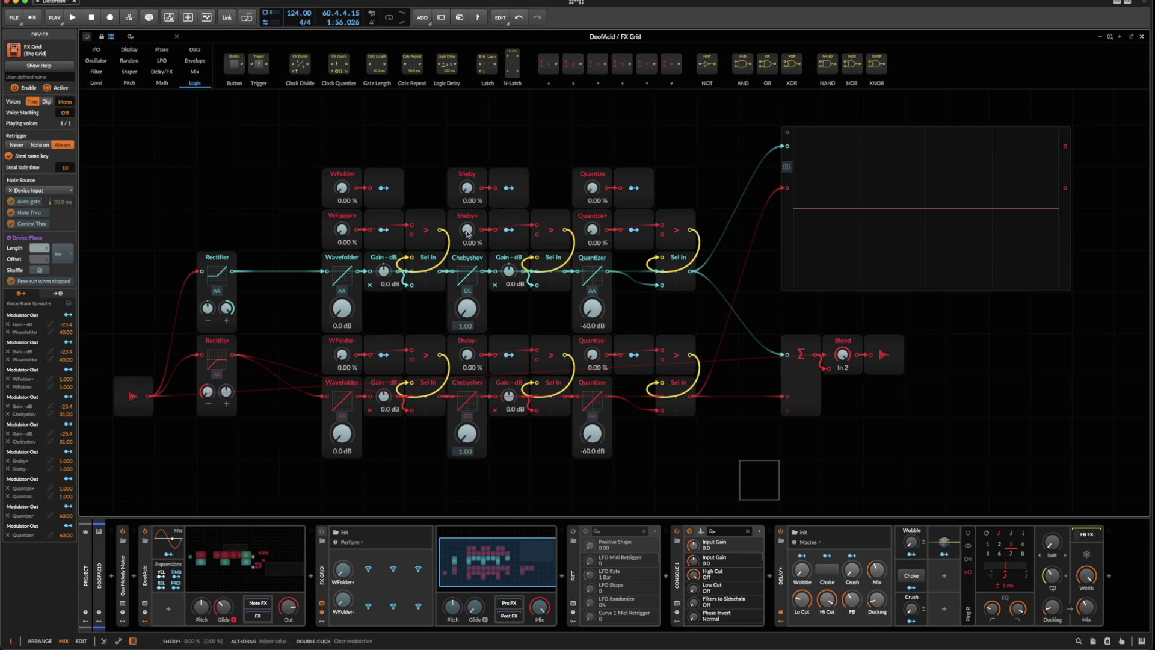
left_click(467, 355)
Map Quantize+ and Quantize- to the third column of remote slots and Blend to the fourth upper slot
left_click(398, 575)
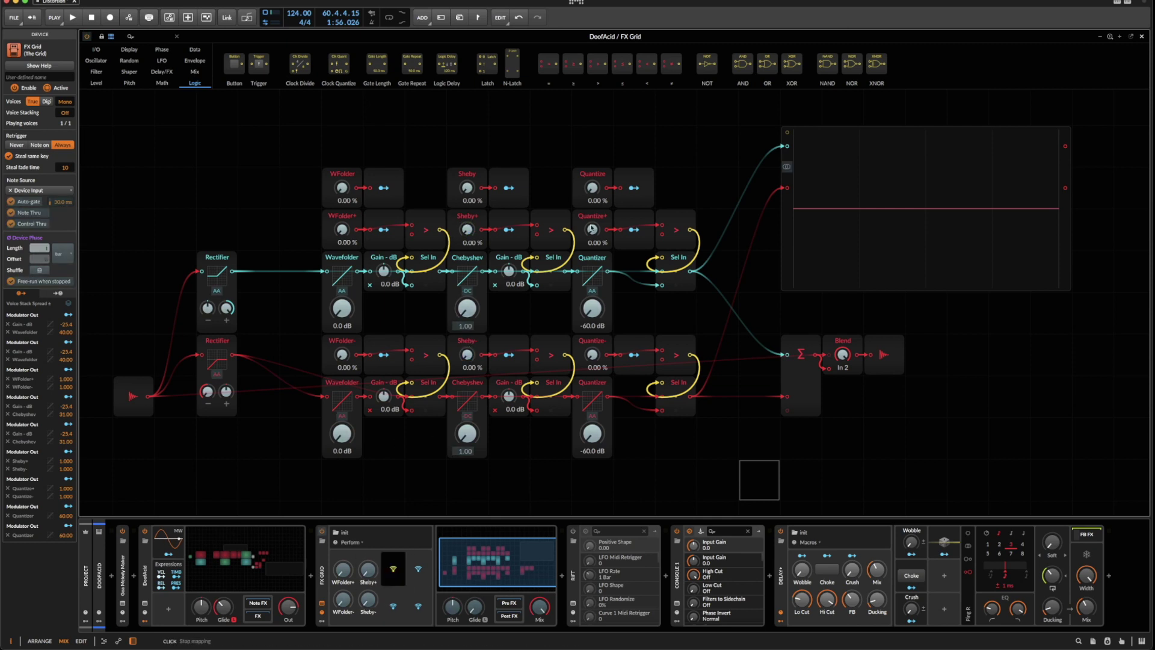
left_click(592, 229)
left_click(392, 606)
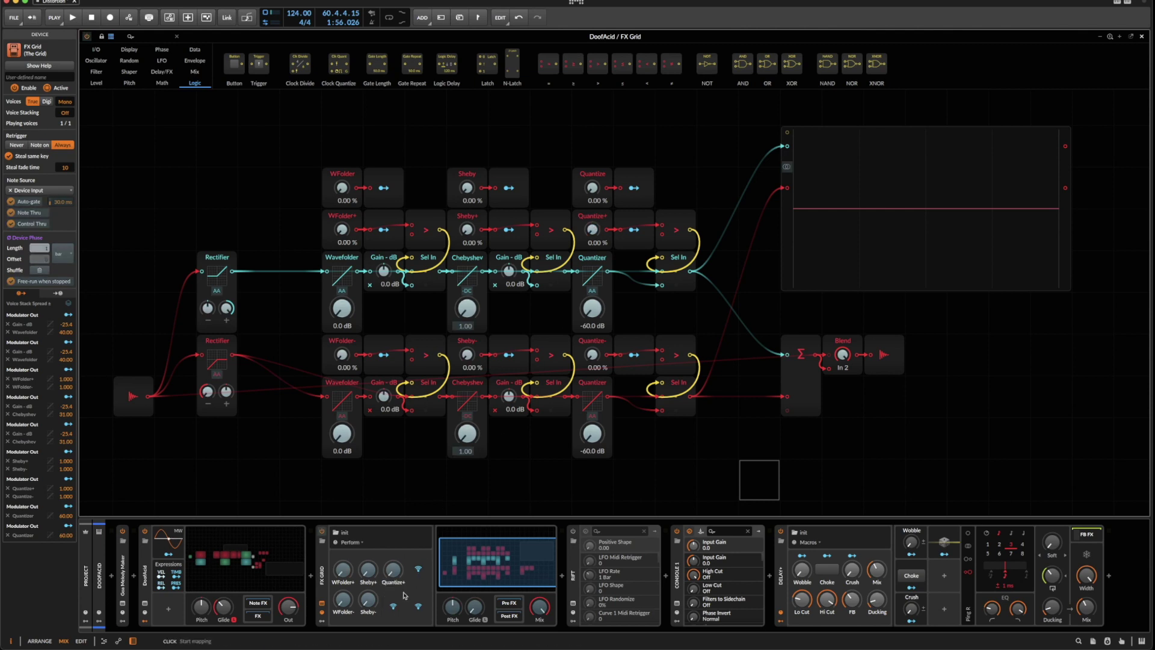
left_click(593, 357)
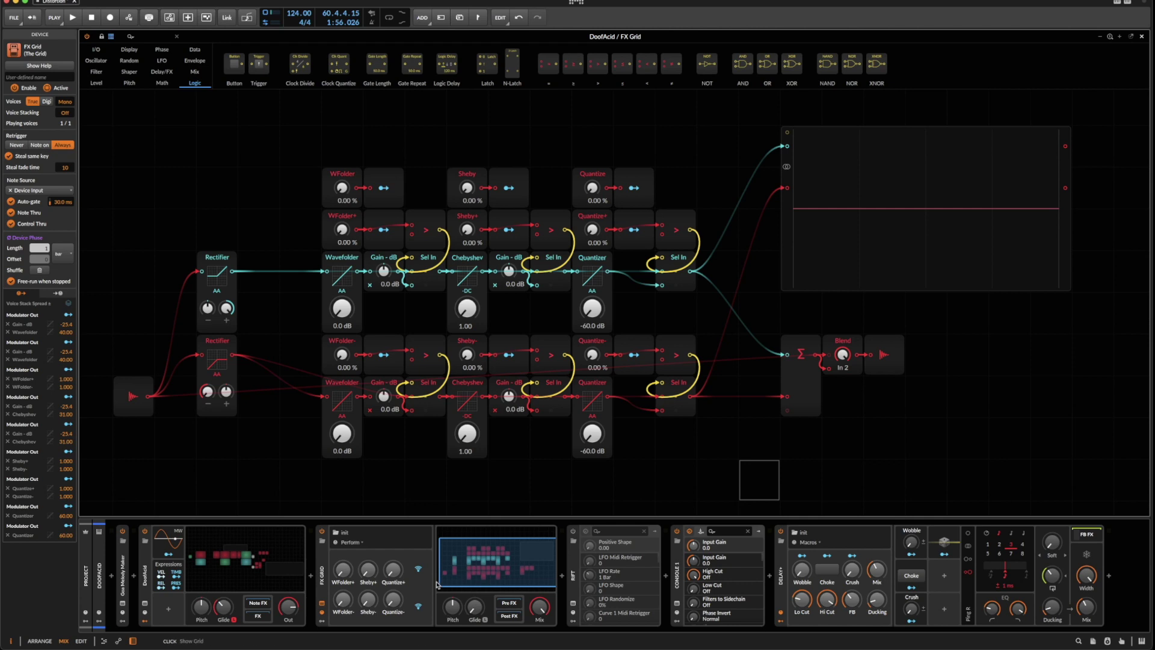
left_click(418, 568)
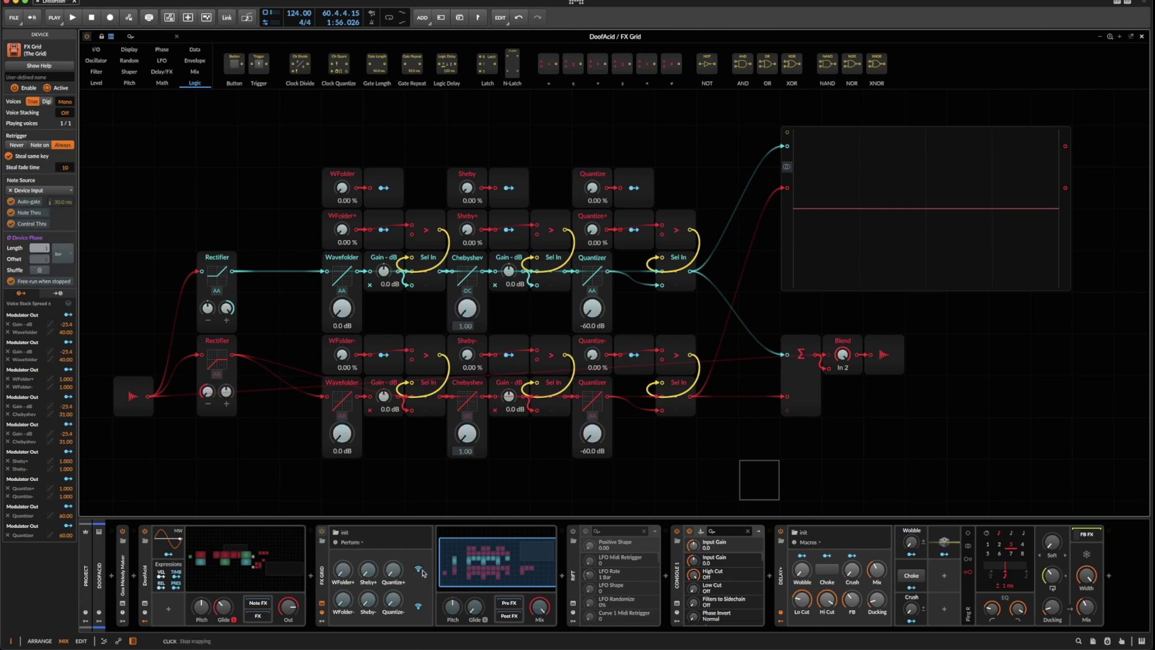
left_click(843, 357)
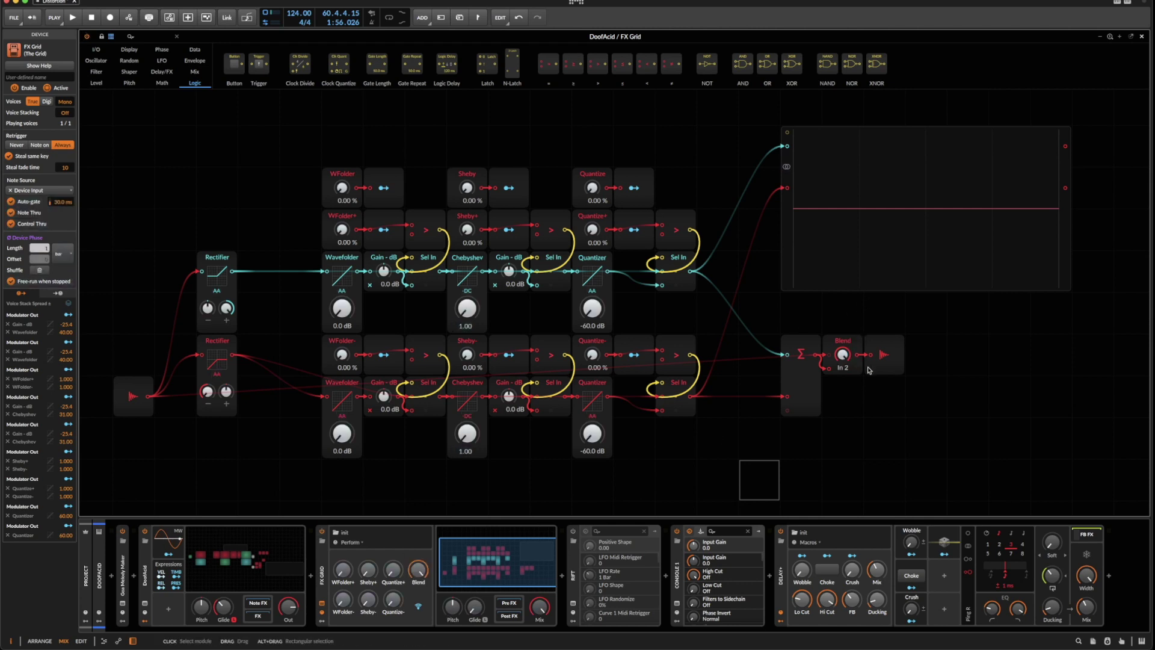
Insert an Attenuate module between Blend and the audio output and map it to the last free remote slot
left_click_drag(885, 355, 926, 355)
right_click(872, 309)
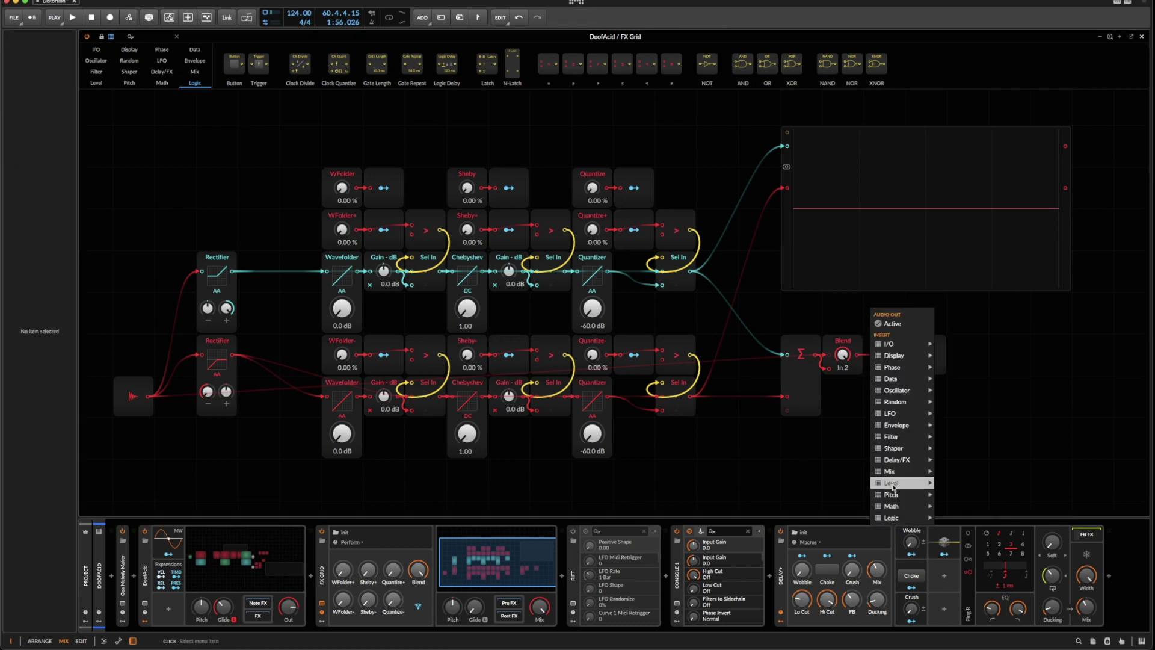
mouse_move(896, 484)
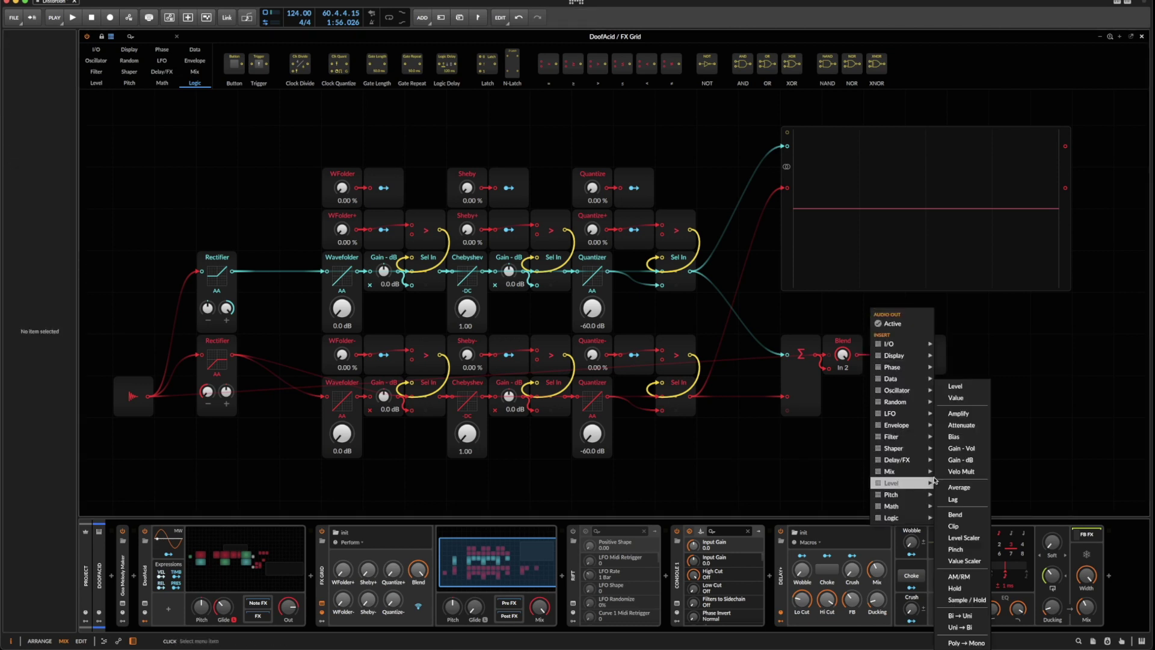
left_click(961, 425)
left_click_drag(894, 339, 894, 381)
left_click(418, 609)
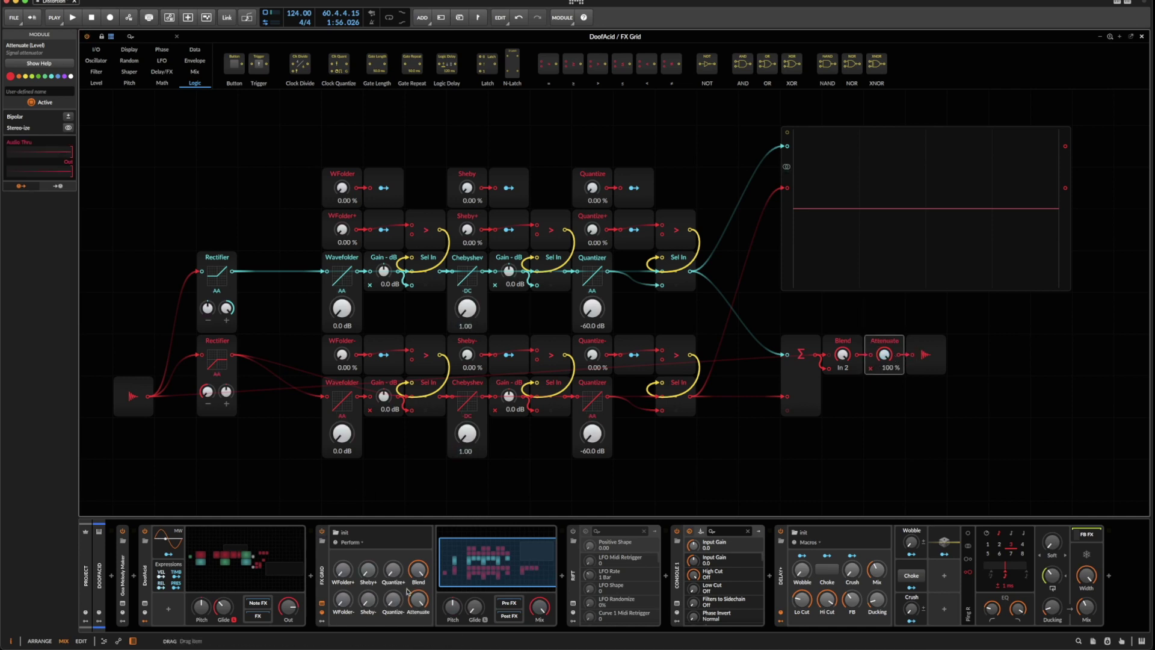
Add a second FX Grid remote controls page and map the shared WFolder, Sheby and Quantize knobs to its first three slots
left_click(320, 570)
left_click(361, 544)
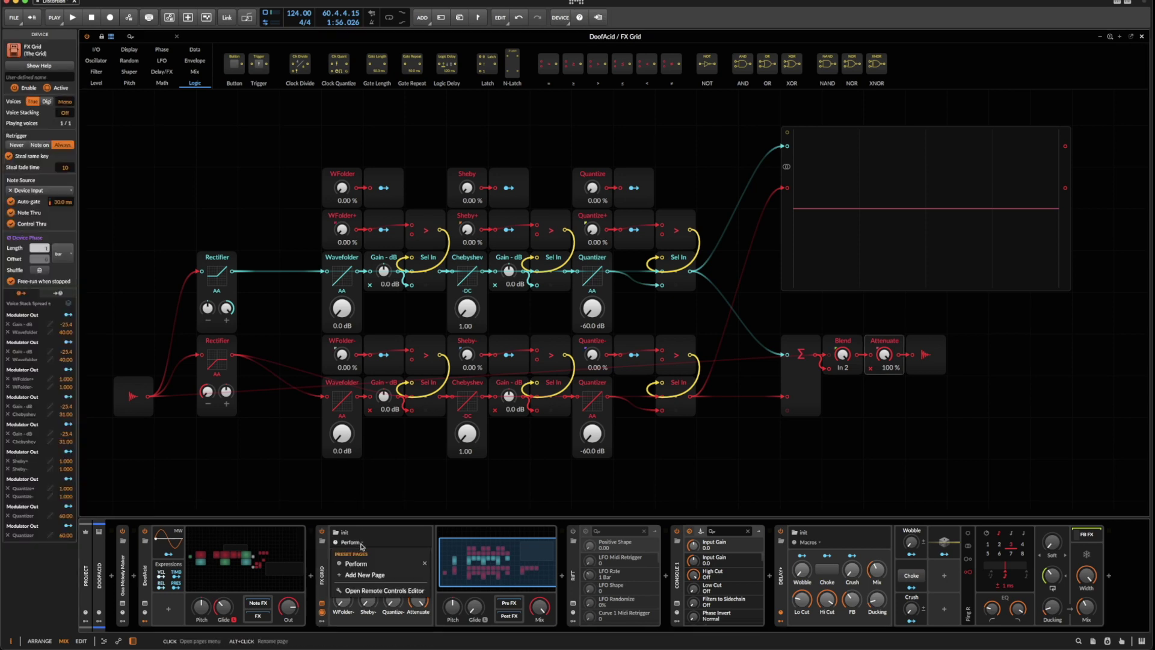
left_click(367, 576)
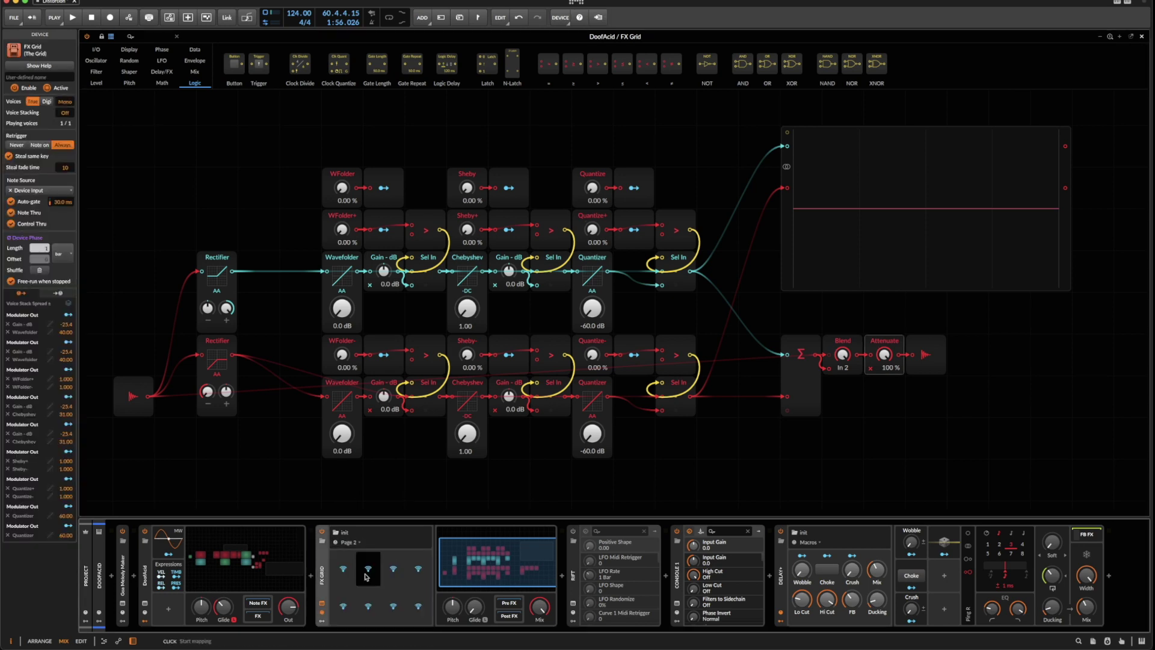
left_click(353, 570)
left_click(341, 187)
left_click(367, 570)
left_click(467, 187)
left_click(393, 568)
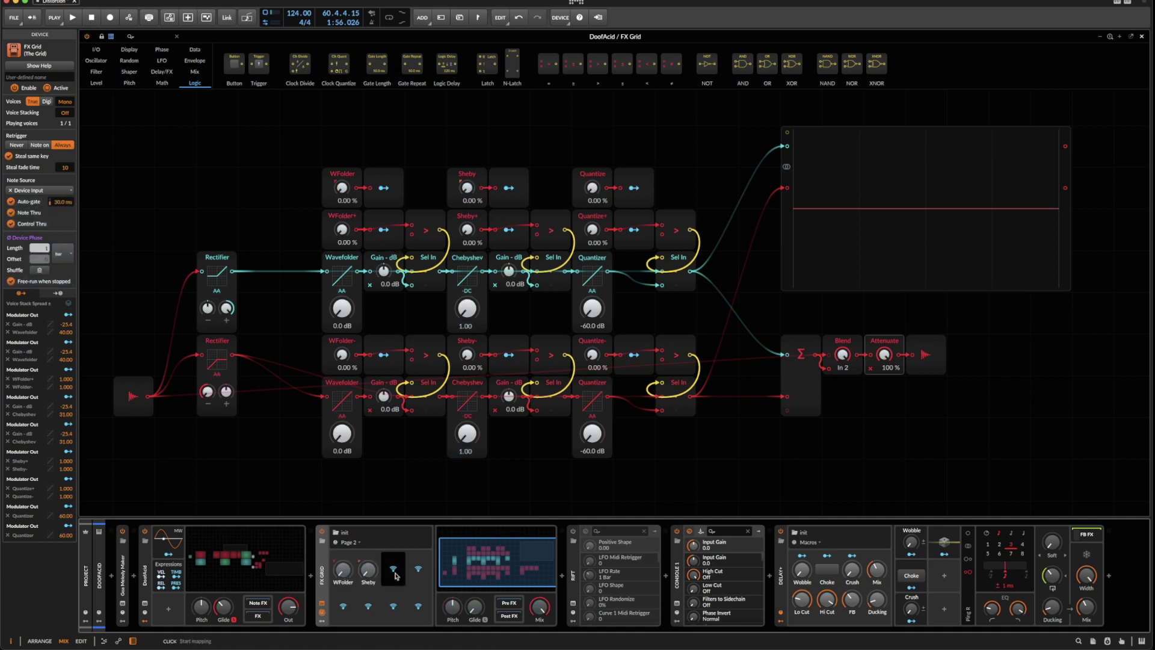
left_click(593, 189)
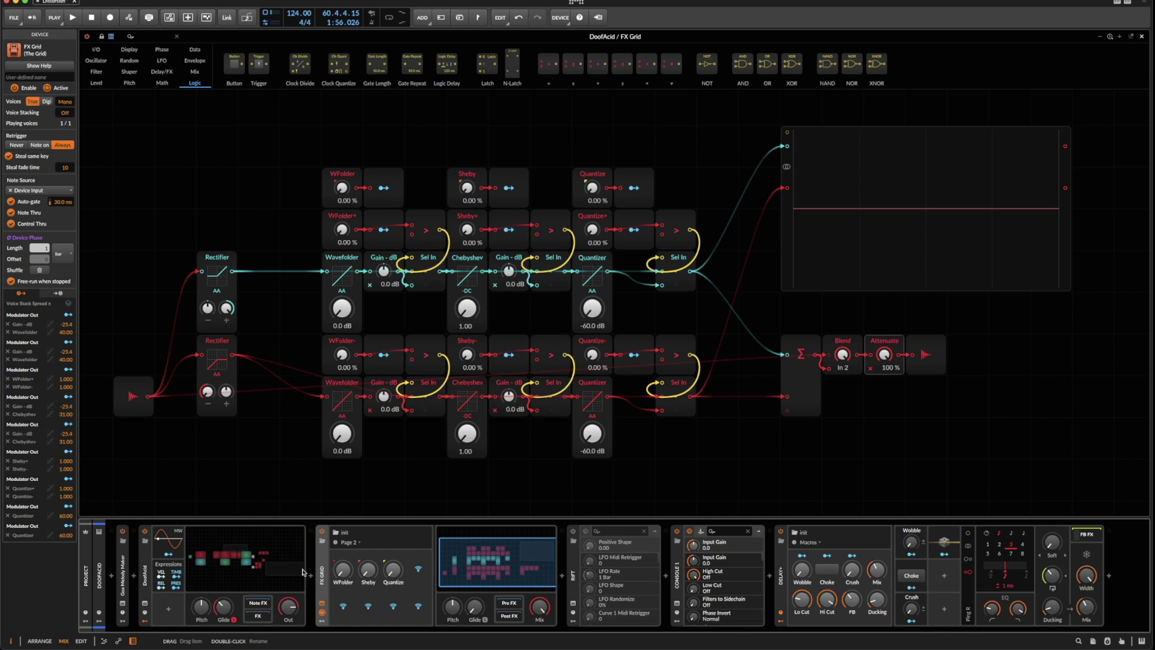
Open the Remote Controls Editor and rename the Perform page as +/- dist
right_click(341, 609)
left_click(361, 600)
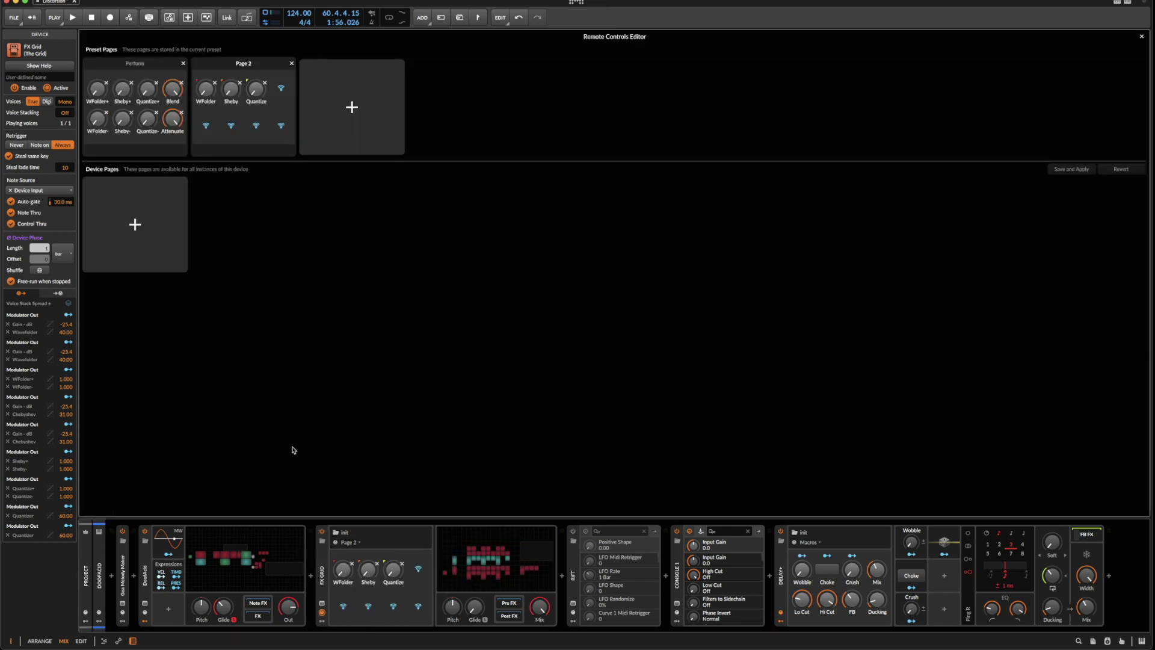
left_click(360, 544)
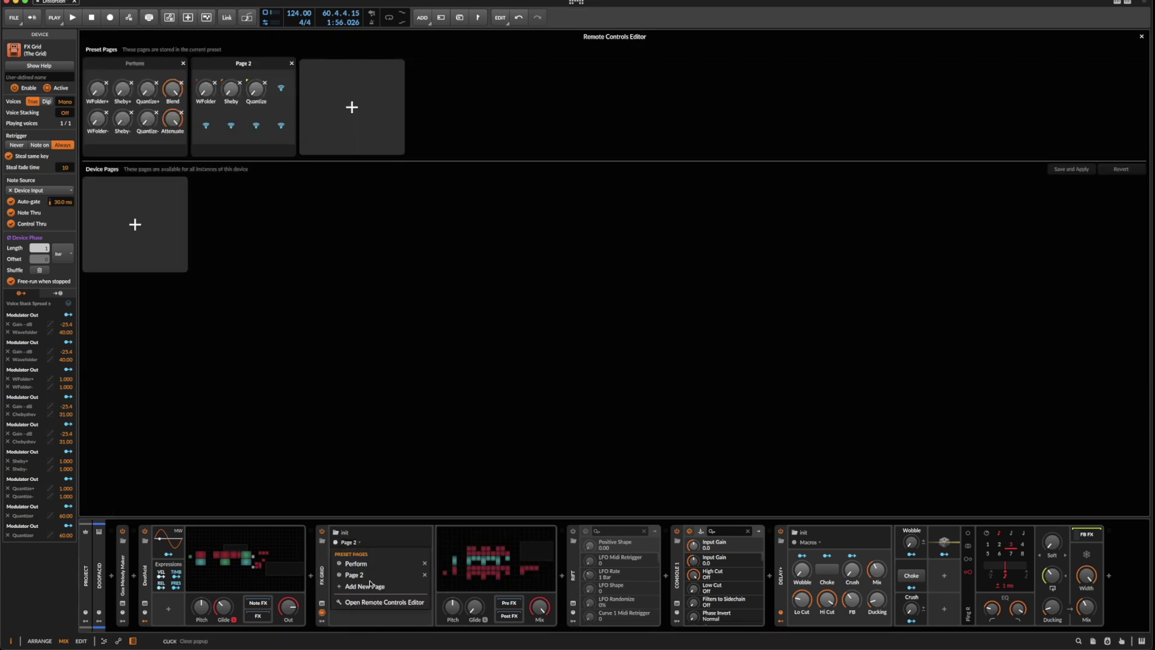
left_click(127, 126)
double_click(140, 64)
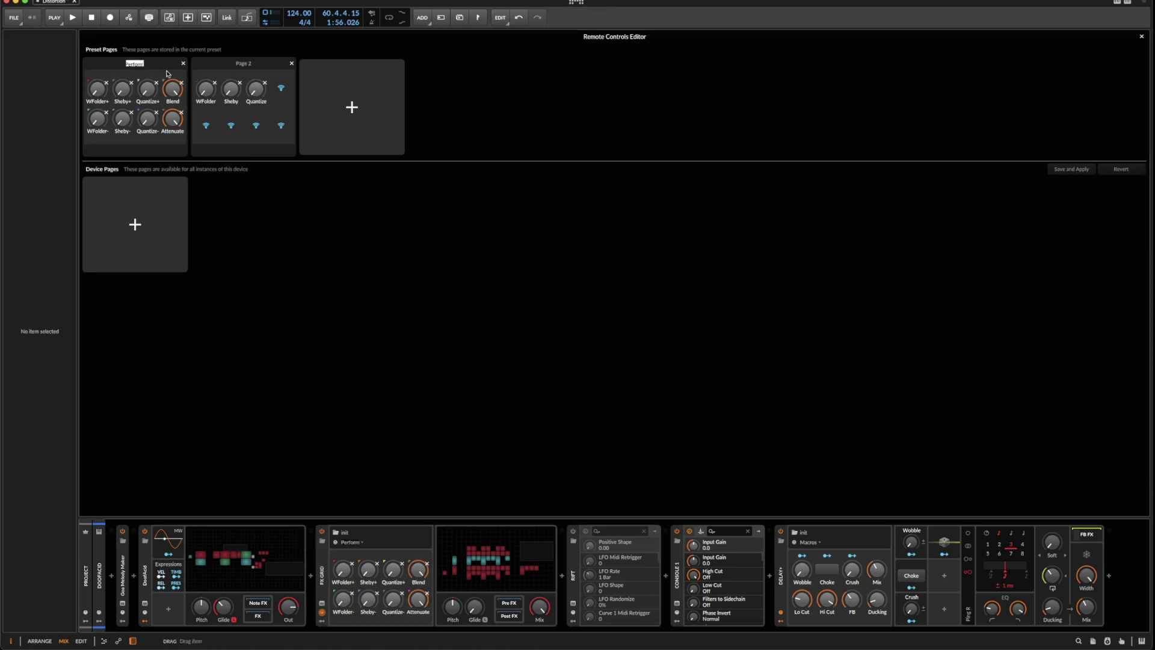
type("+/- dist")
key("Return")
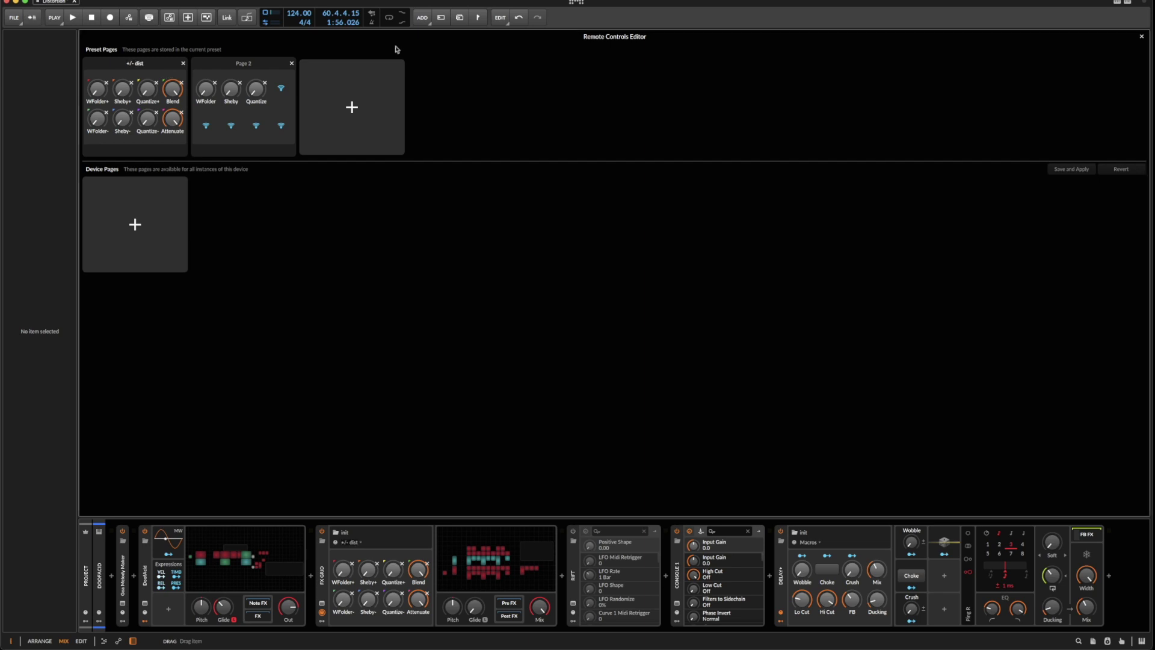
Rename the Page 2 remote controls page as Distort and close the Remote Controls Editor
double_click(243, 62)
type("Distor")
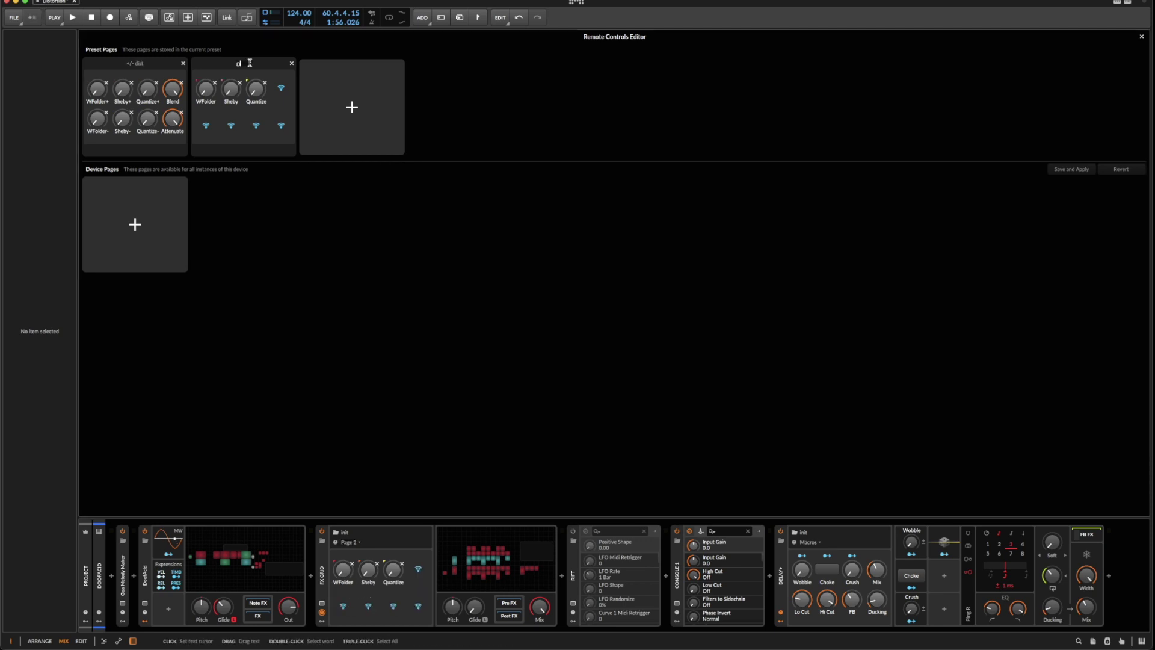
type("t")
key("Return")
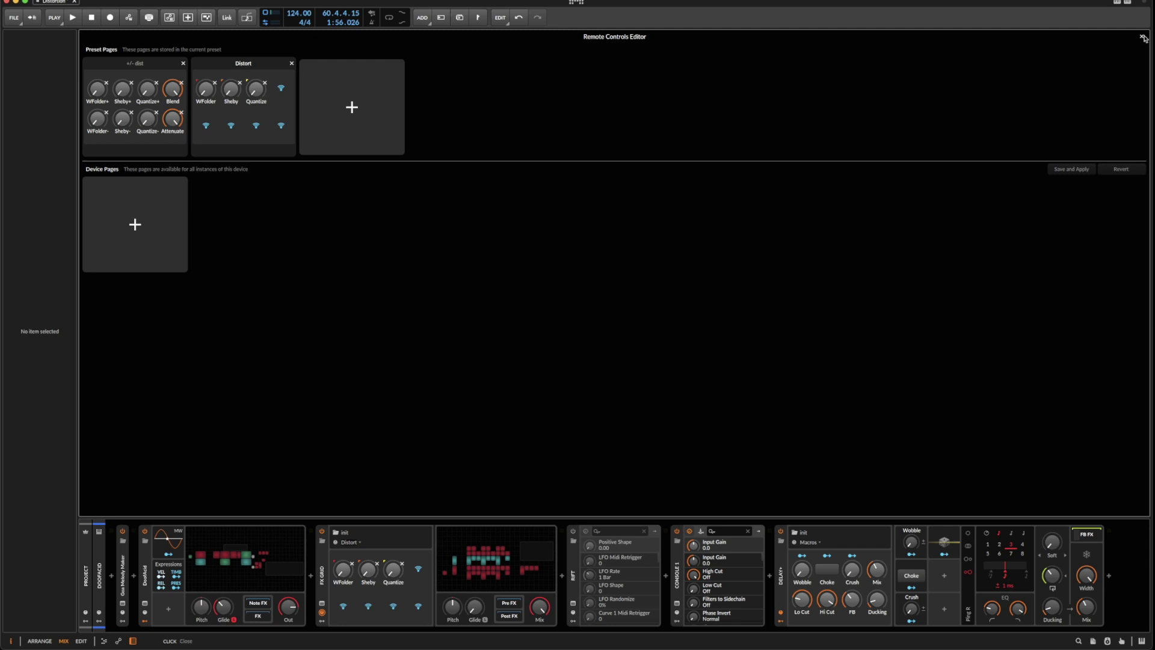
key("Escape")
right_click(322, 578)
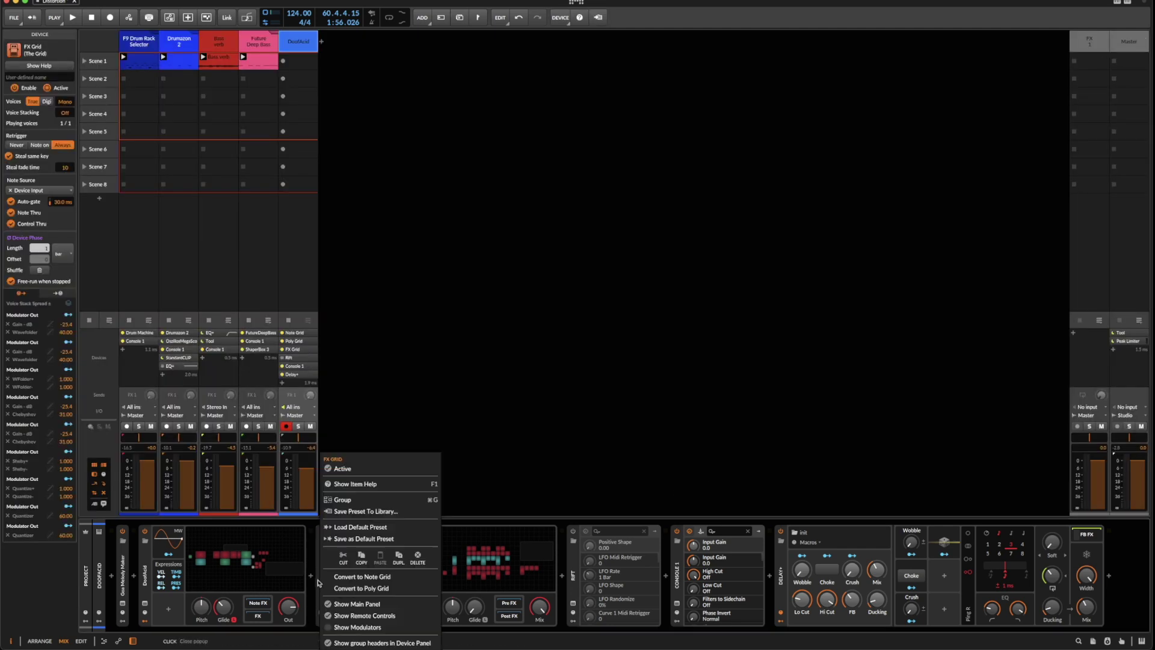
left_click(335, 383)
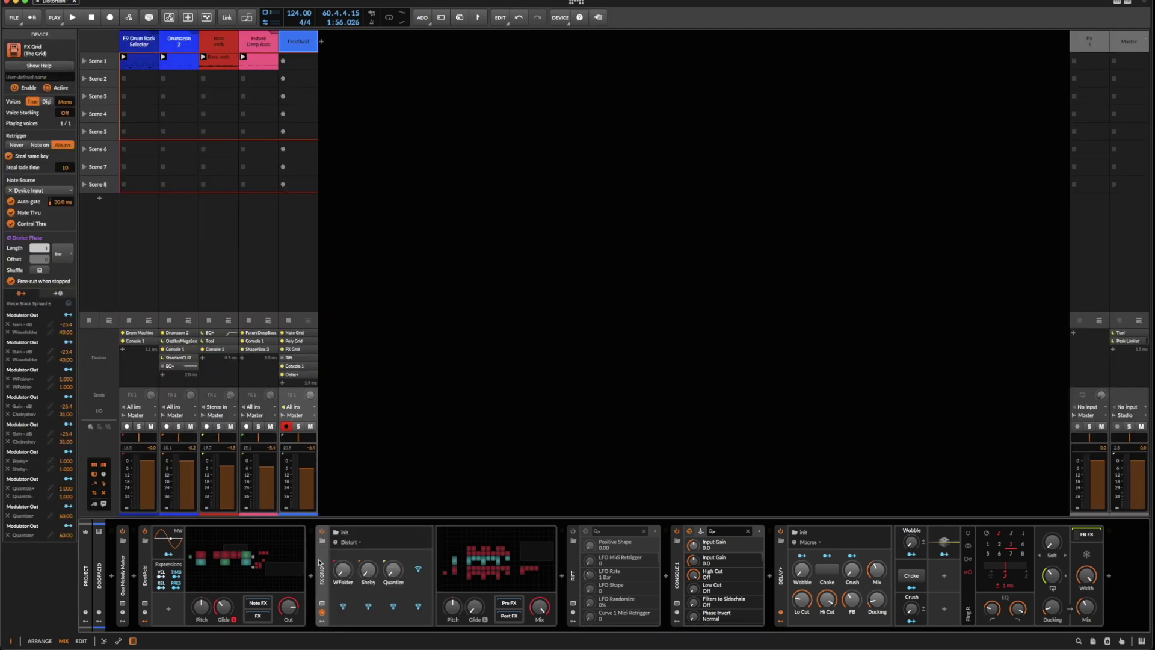
left_click(322, 604)
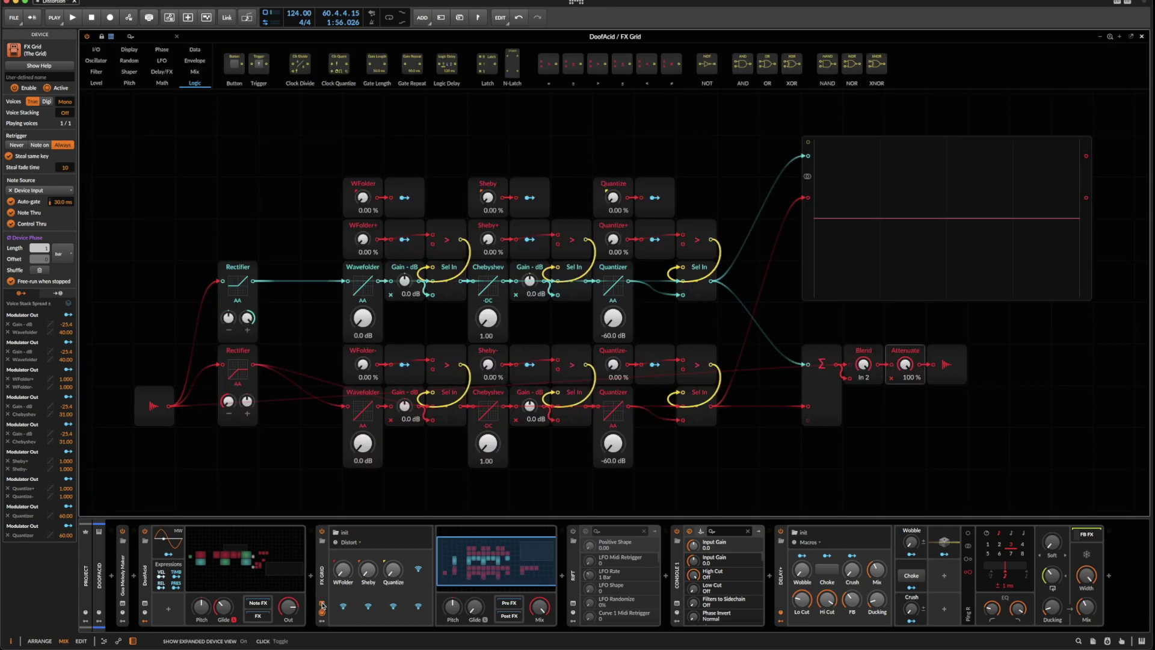
left_click(322, 605)
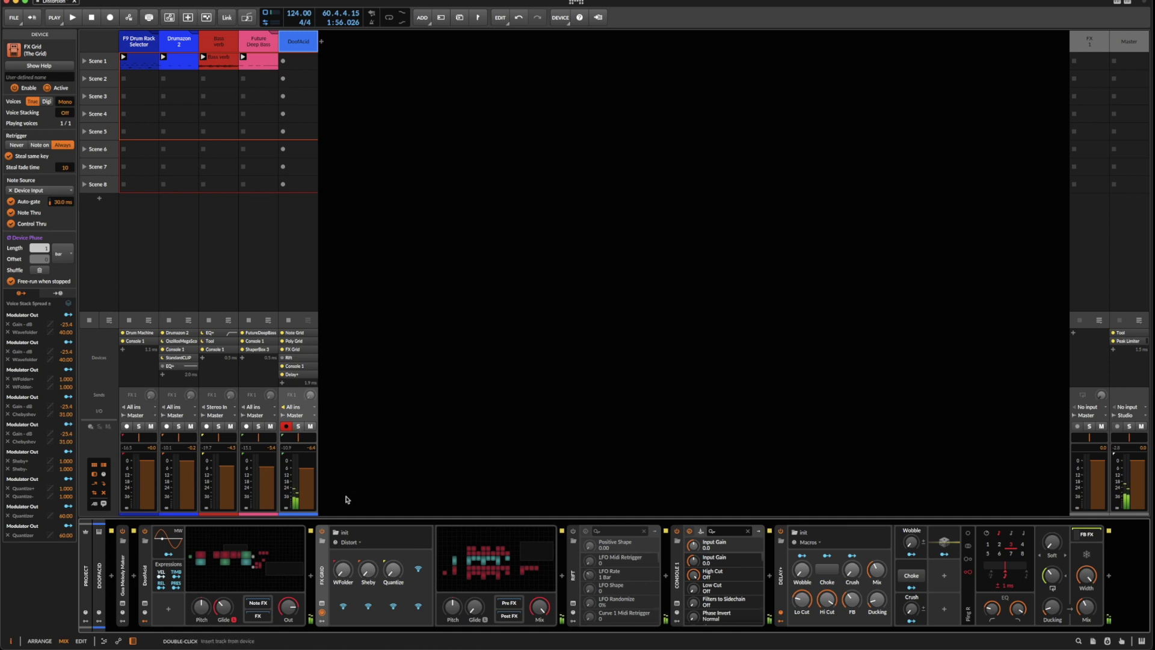
Play the project and adjust Quantize-, Sheby- and Attenuate on the FX Grid's +/- dist remote controls page
left_click(355, 543)
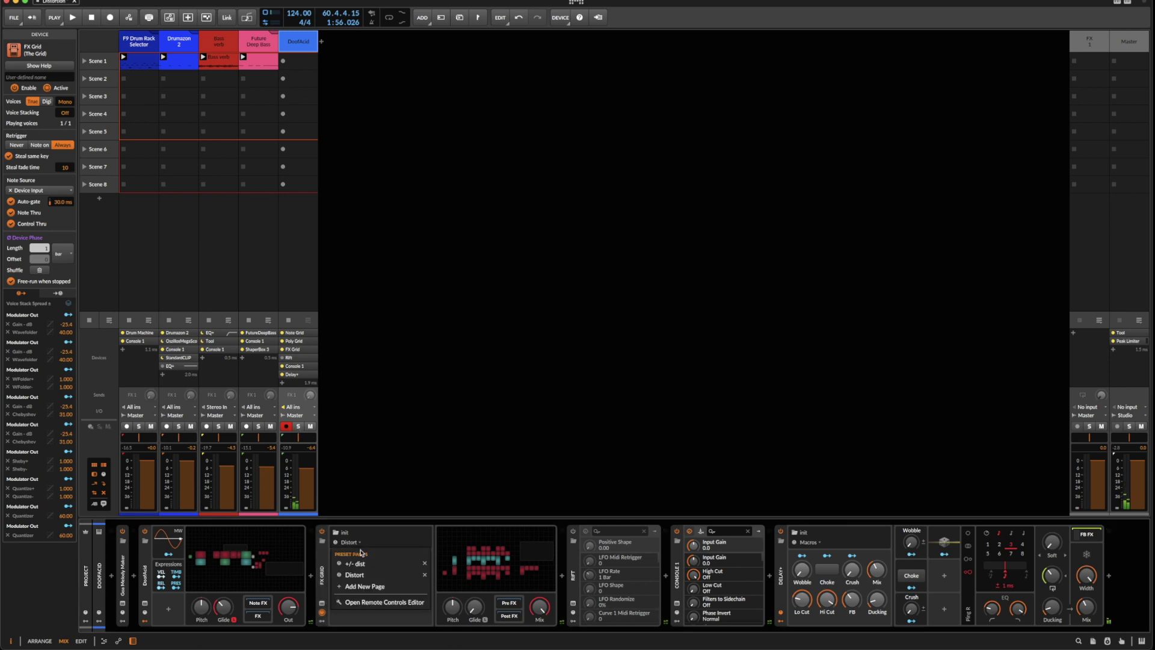
left_click(365, 564)
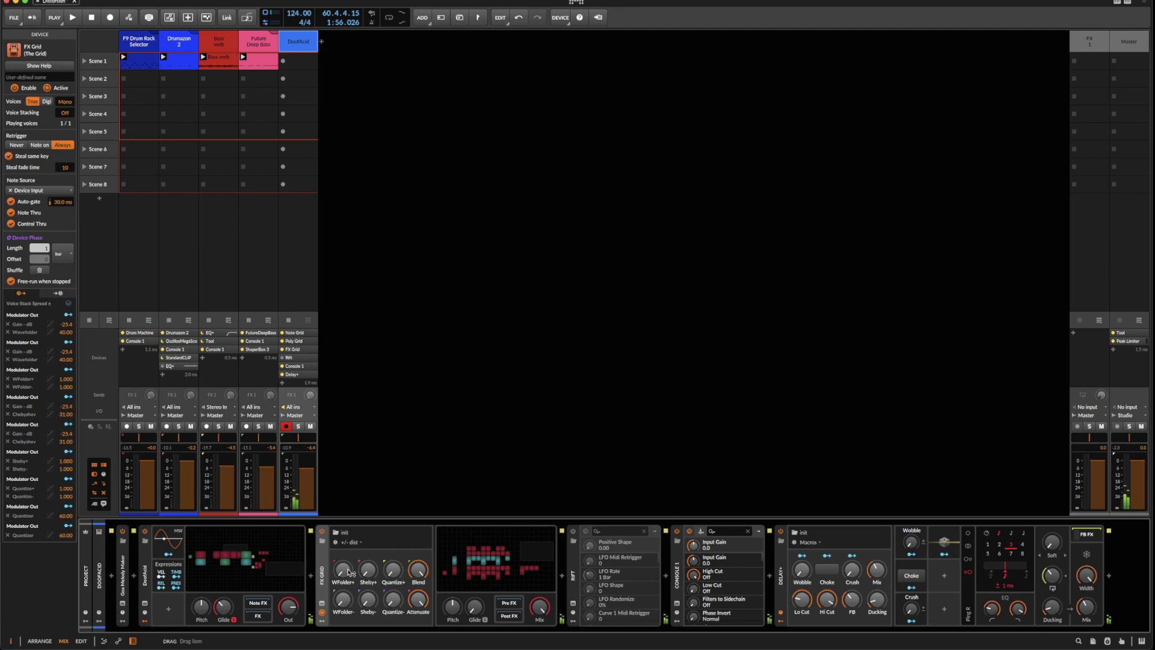
key("space")
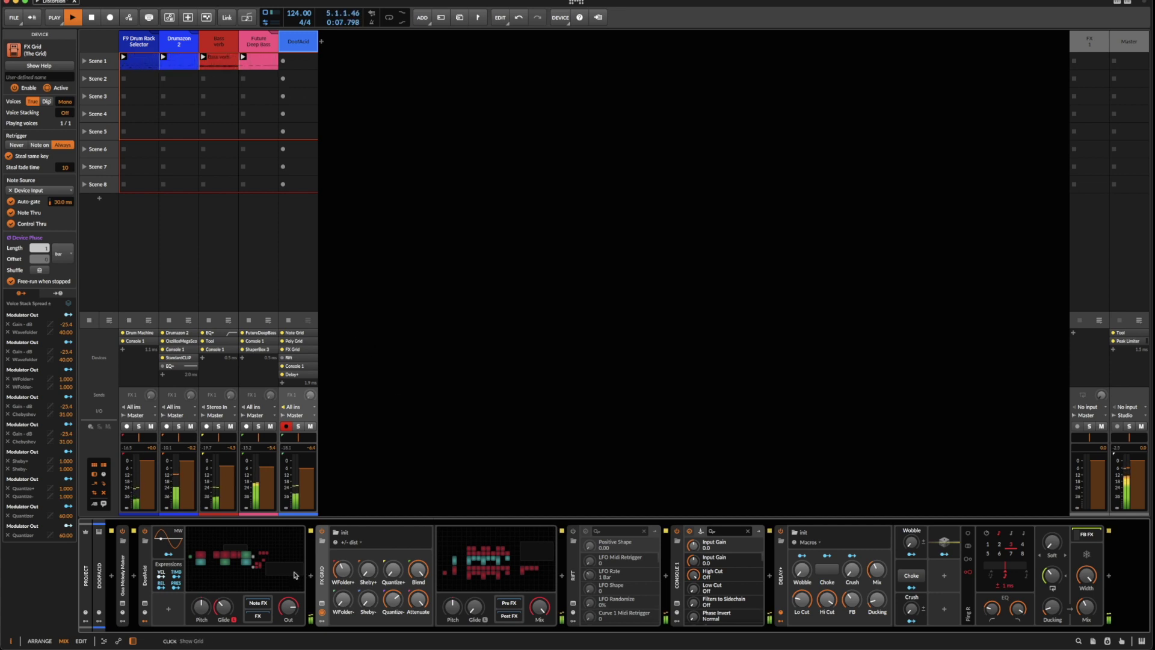
mouse_move(393, 599)
left_mouse_down()
mouse_move(392, 608)
mouse_move(374, 601)
left_mouse_up()
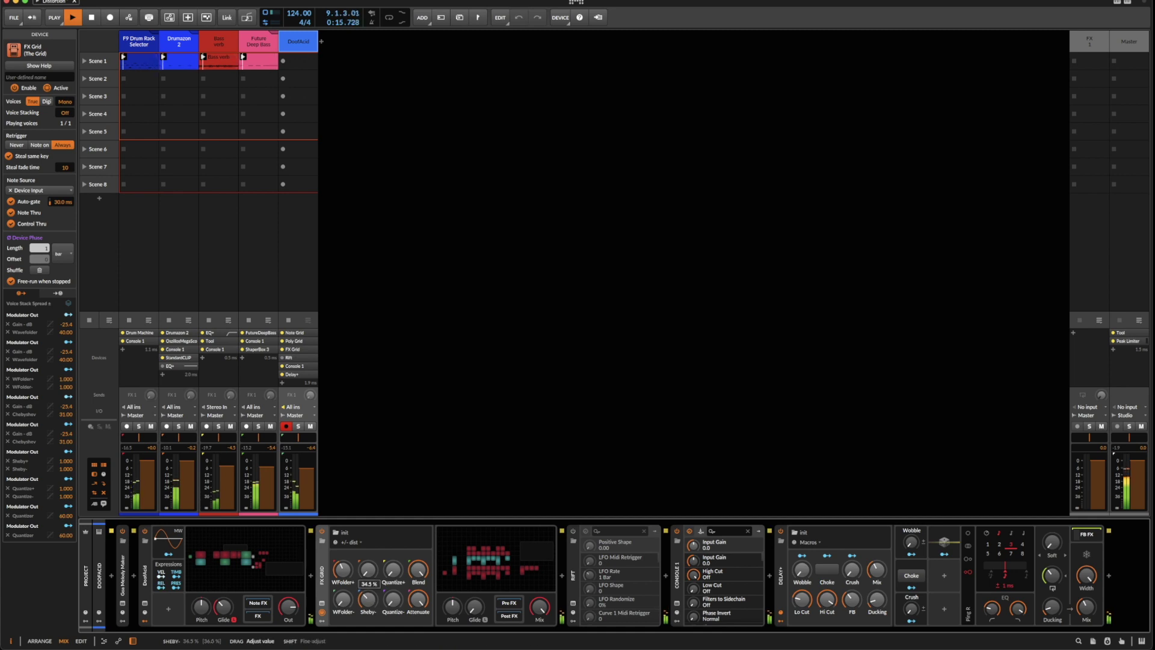
left_click_drag(419, 599, 419, 596)
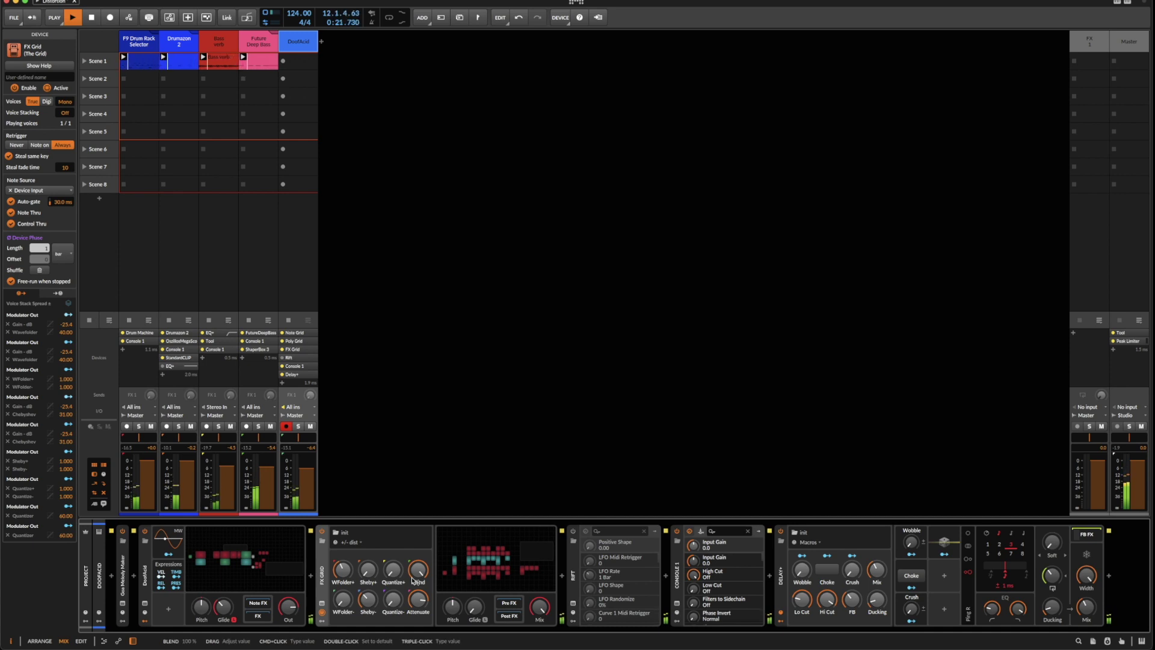
Set WFolder+ to 53.5 %, Sheby- to 17.5 %, Quantize- to 82 % and Attenuate to 87 %, and stop playback
left_click_drag(347, 569, 347, 570)
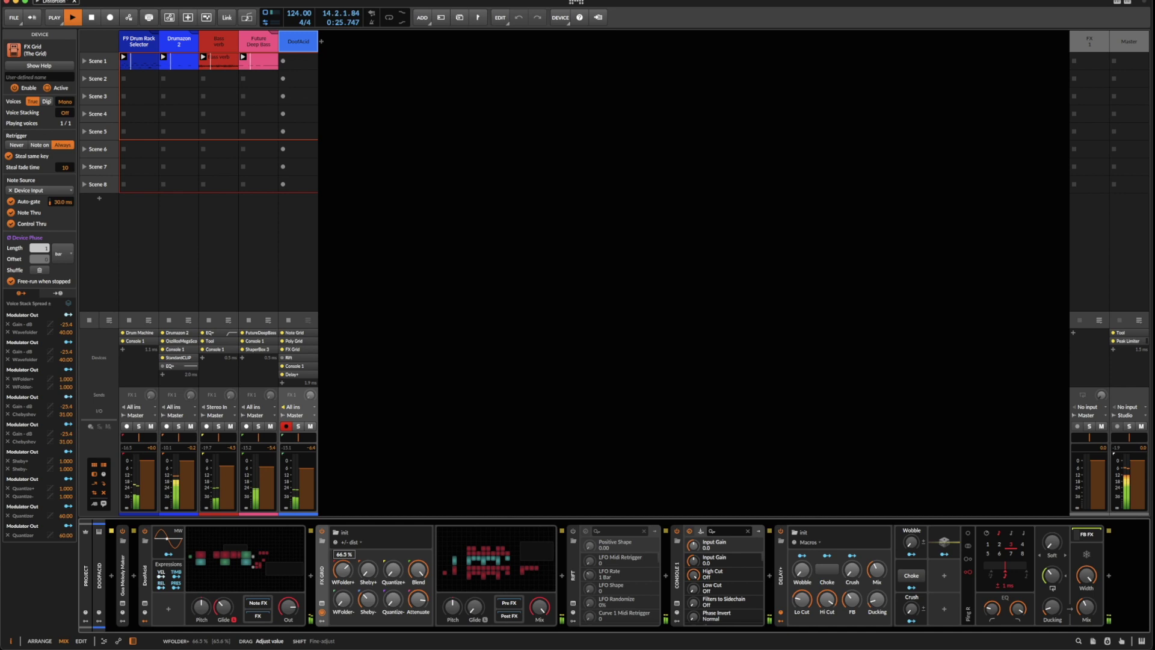
left_click_drag(347, 569, 392, 599)
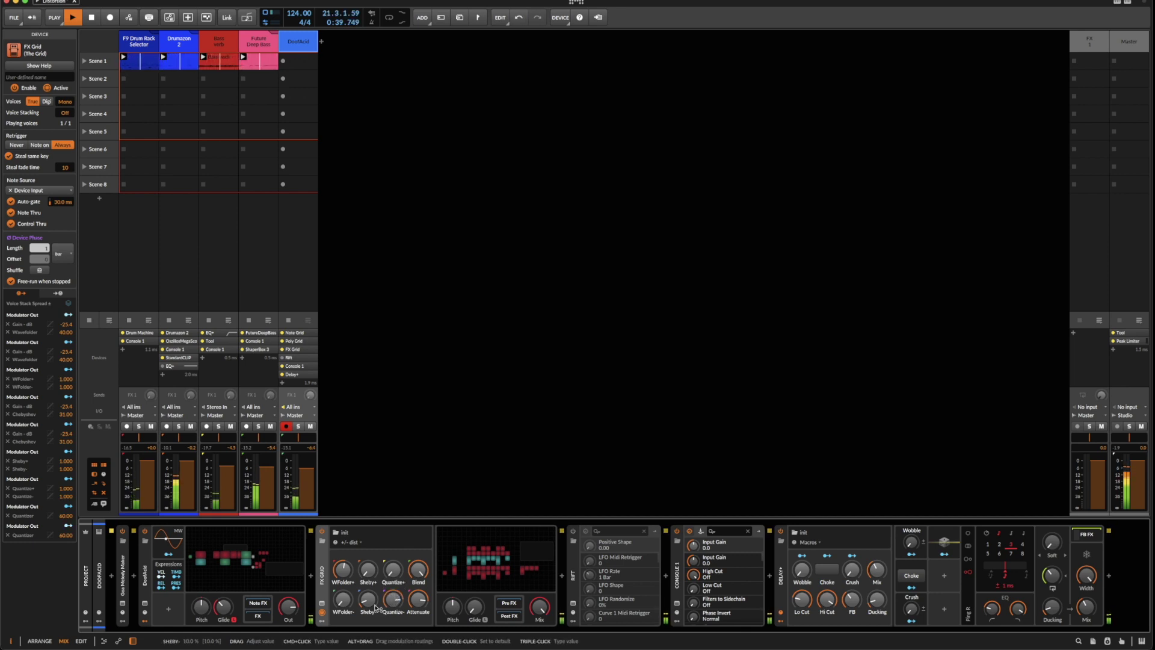
left_click_drag(368, 605, 418, 602)
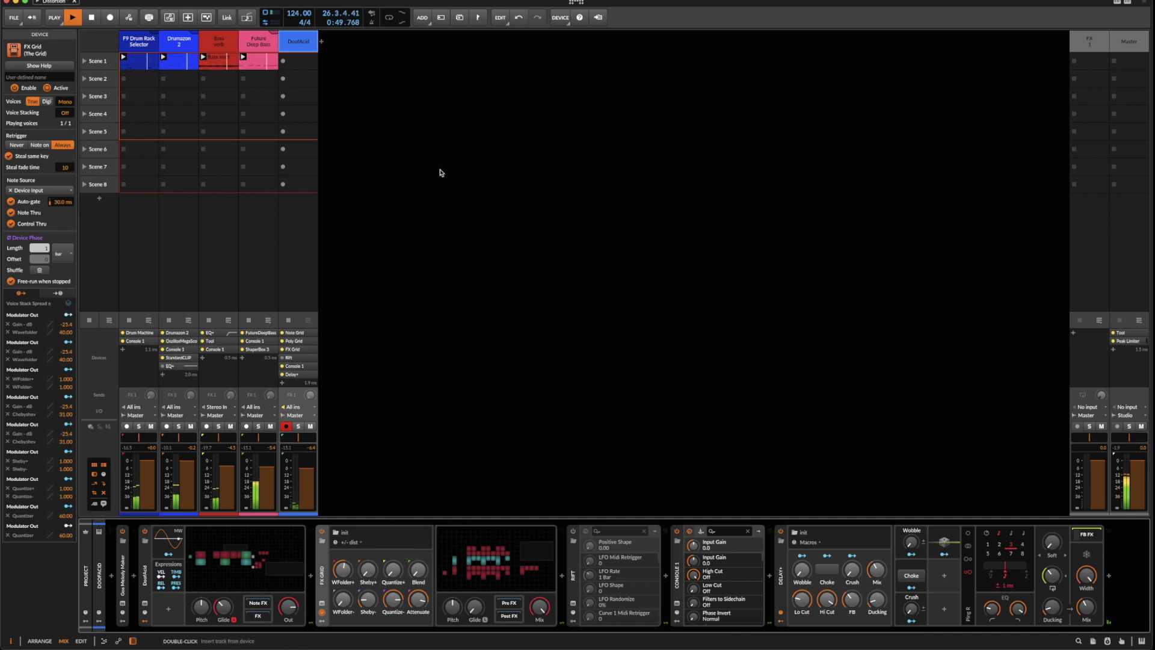
key("space")
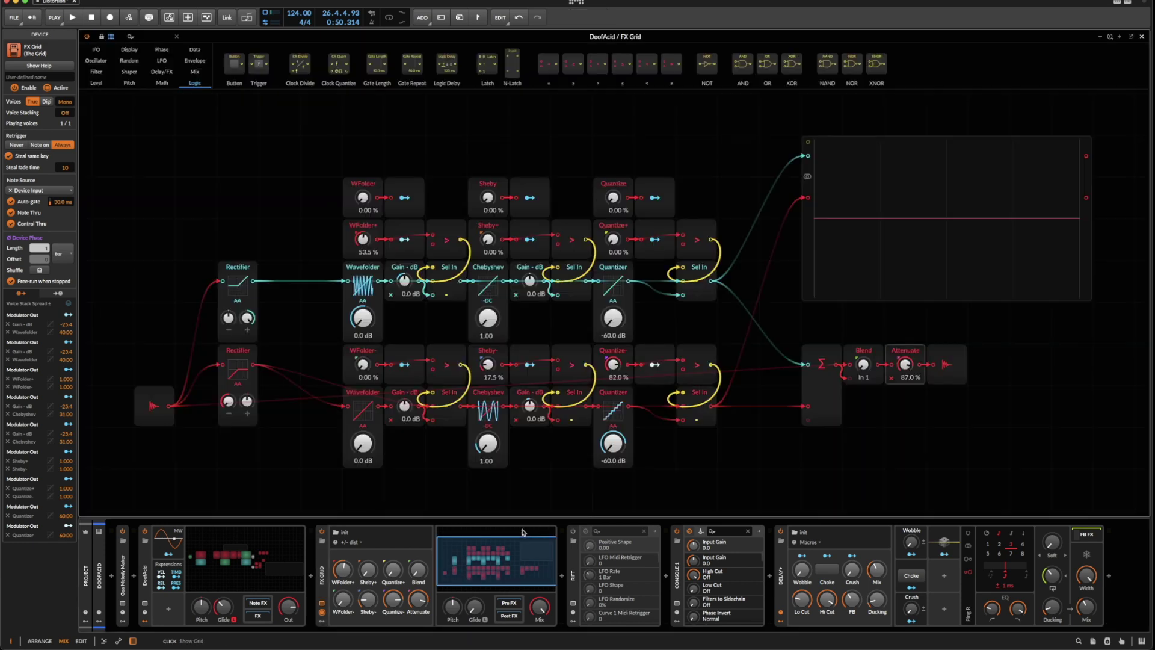
Open the FX Grid patch and select all Wavefolder, Chebyshev and Quantizer stage modules of both branches with their control knobs
left_click(541, 531)
left_click_drag(472, 500, 537, 385)
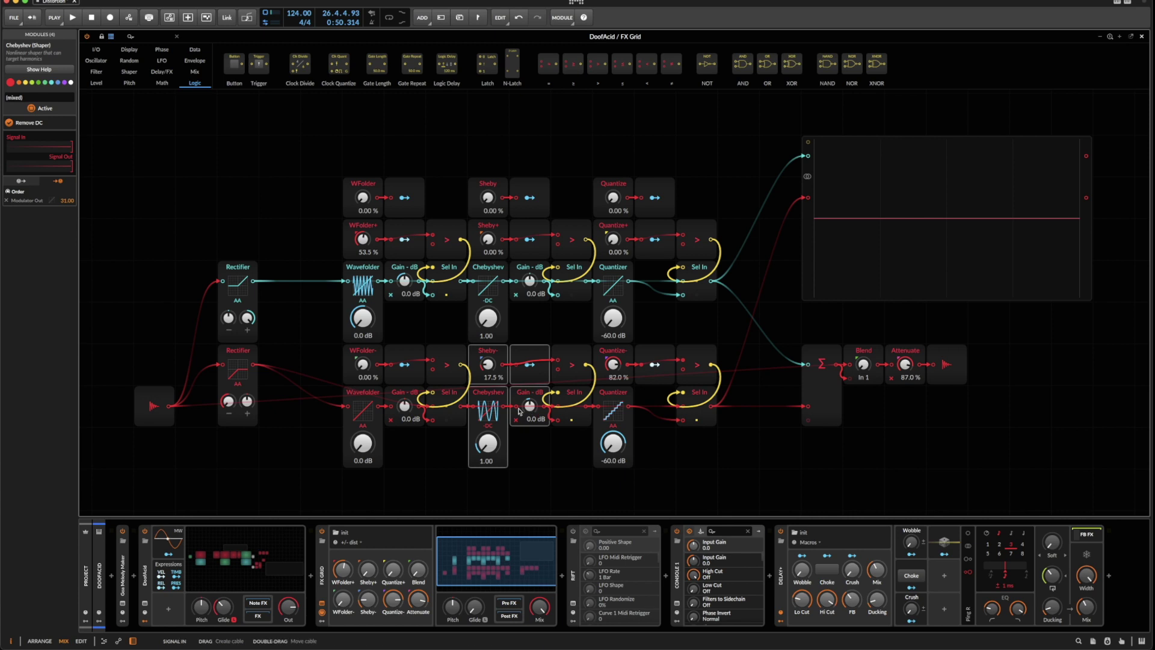
left_click(530, 392)
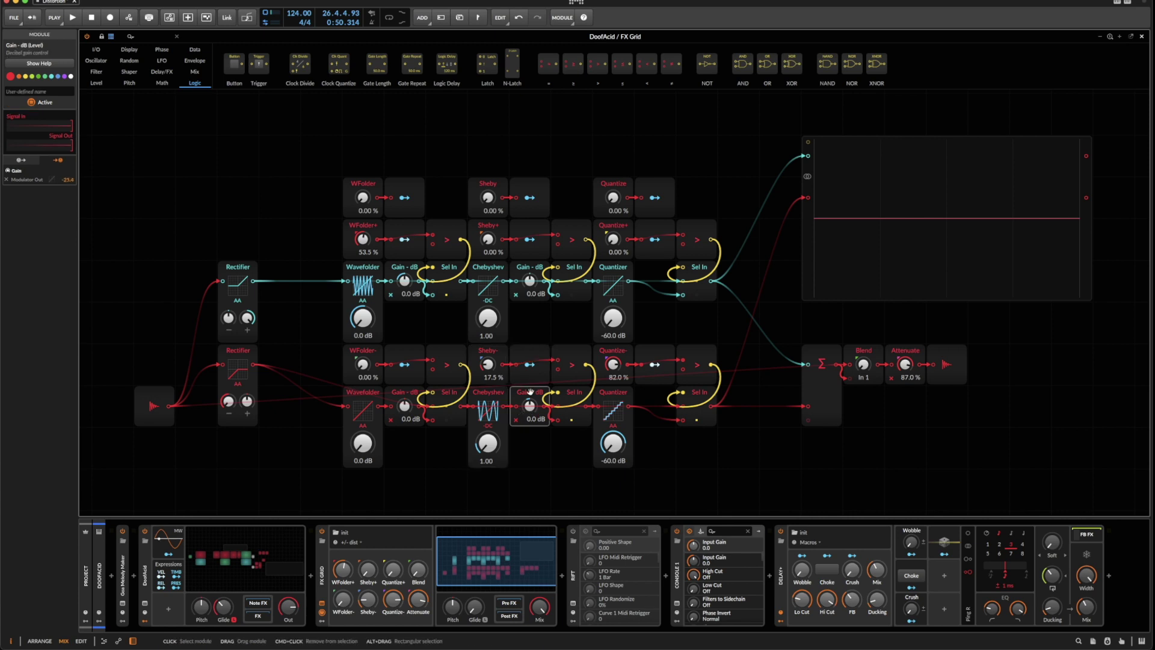
left_click_drag(319, 110, 746, 500)
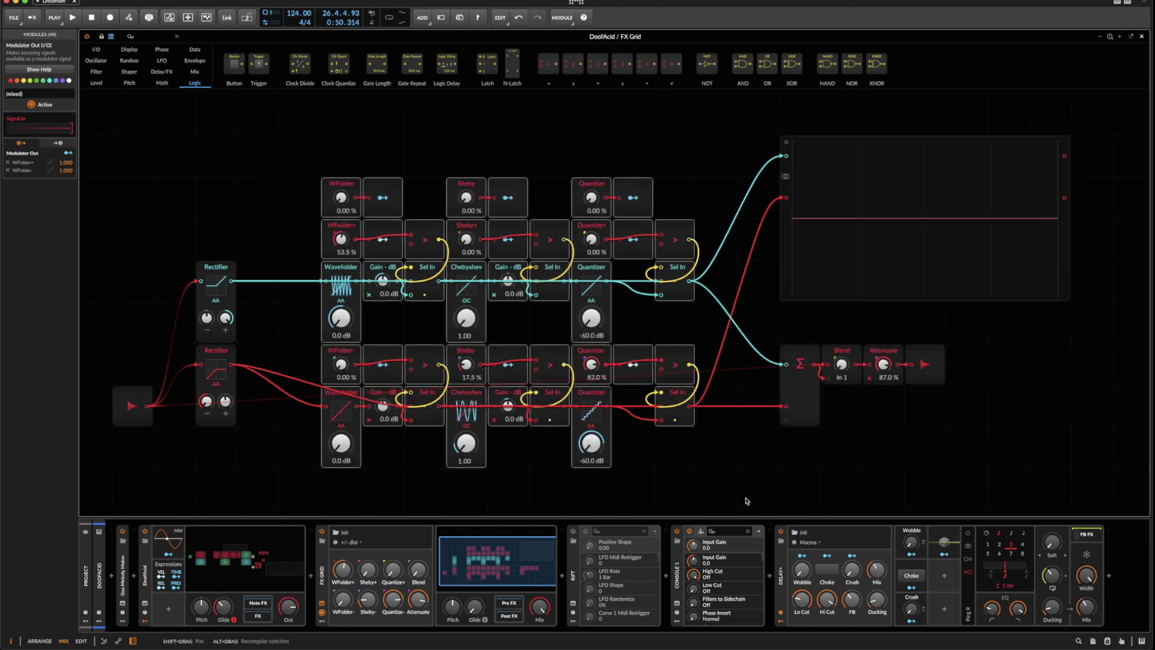